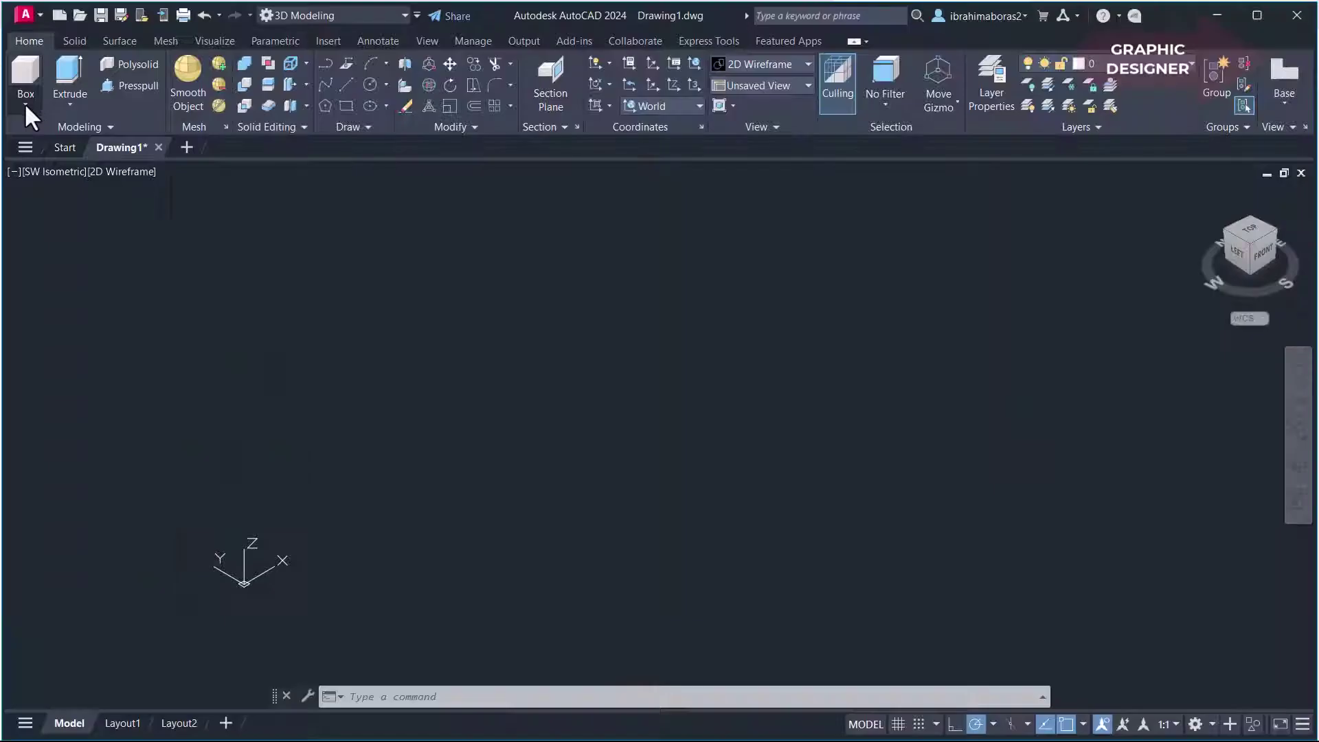
Show the Modeling panel's primitives list: Box, Cylinder, Cone, Sphere, Pyramid, Wedge, Torus
click(24, 103)
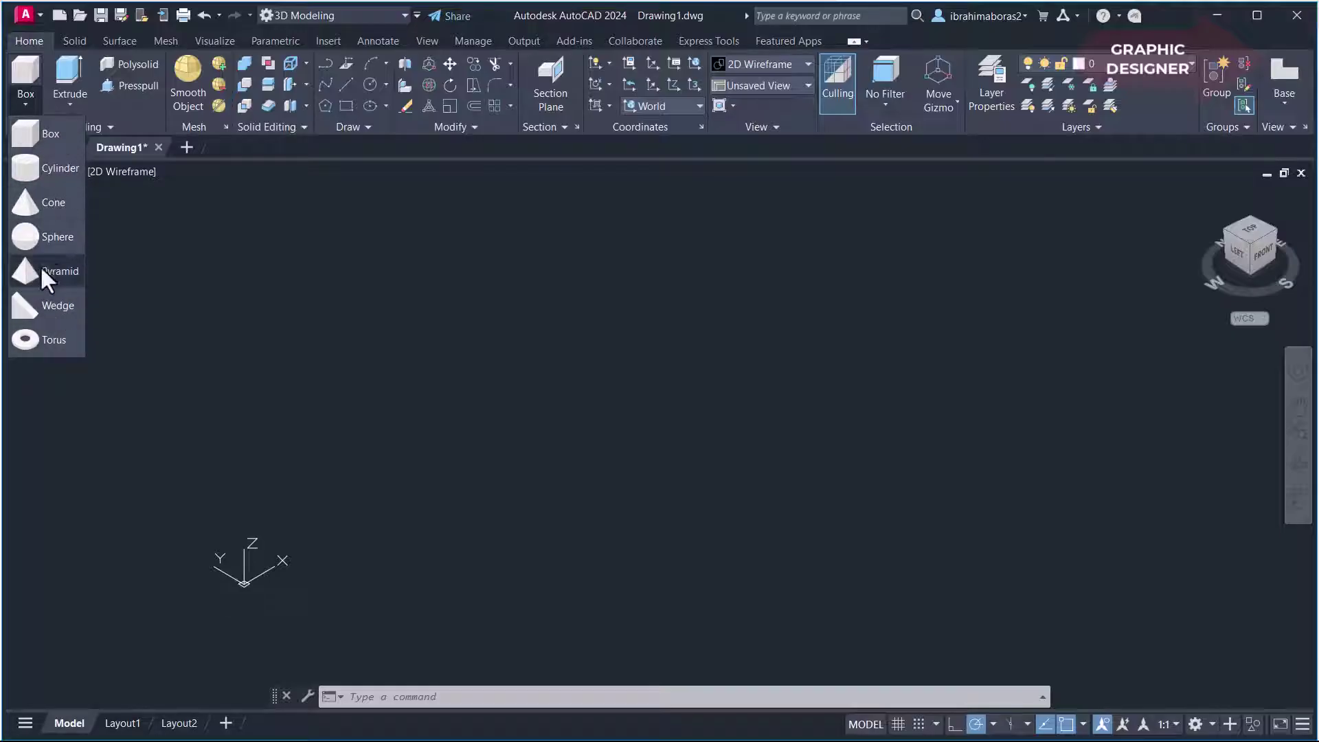
Draw a test box solid with a 20 by 30 base and height 15
click(27, 77)
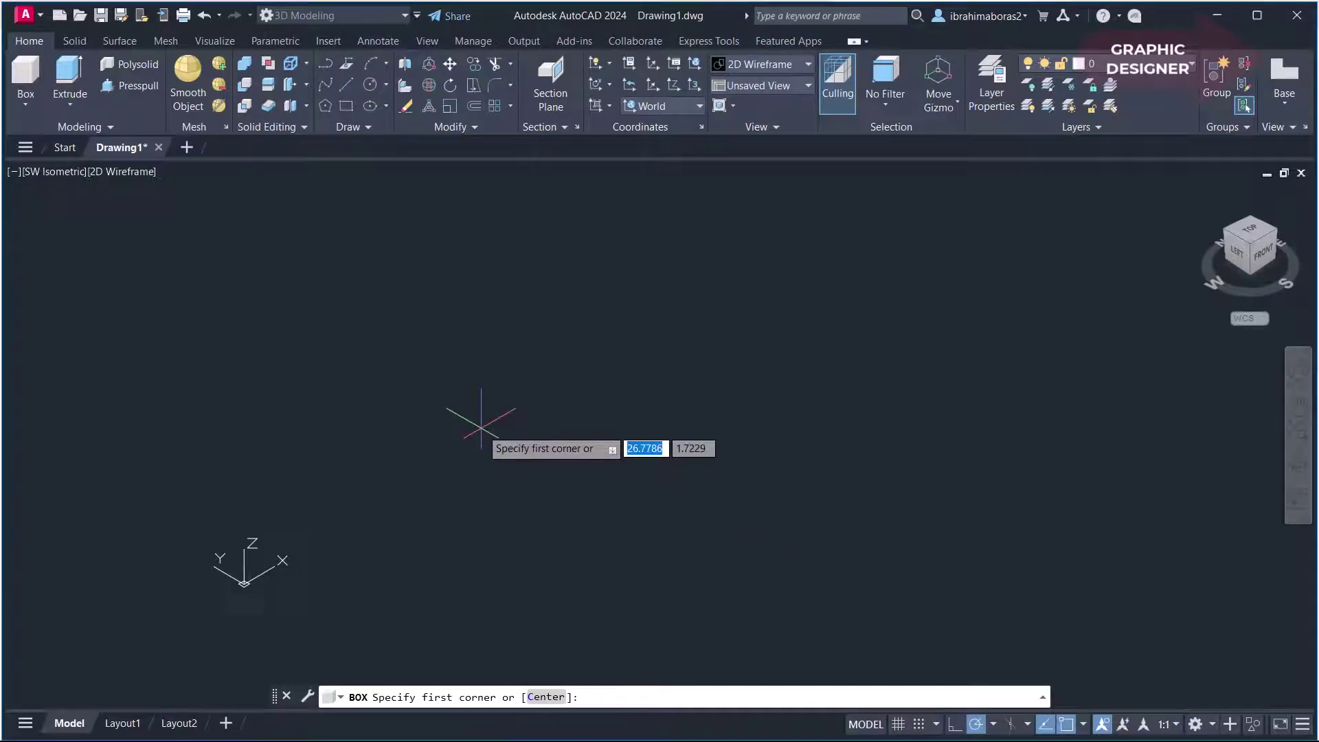
click(479, 424)
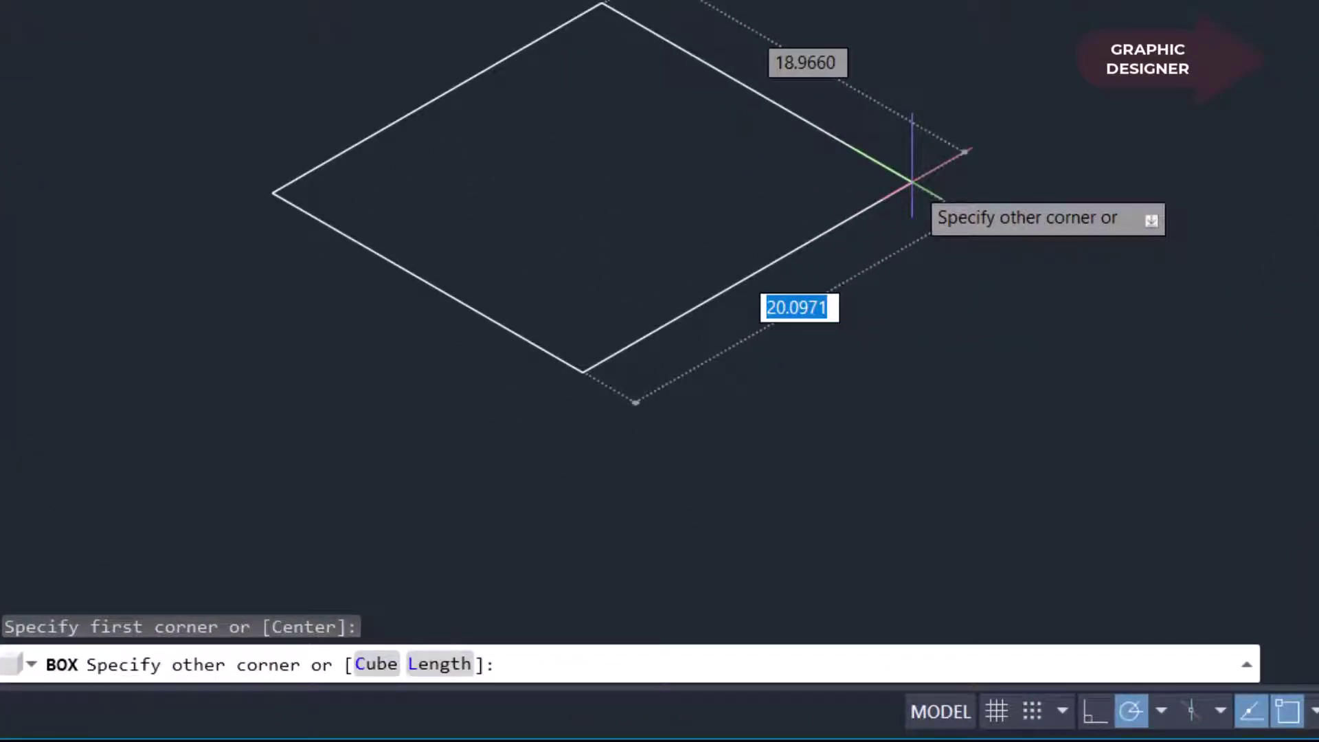
text(2)
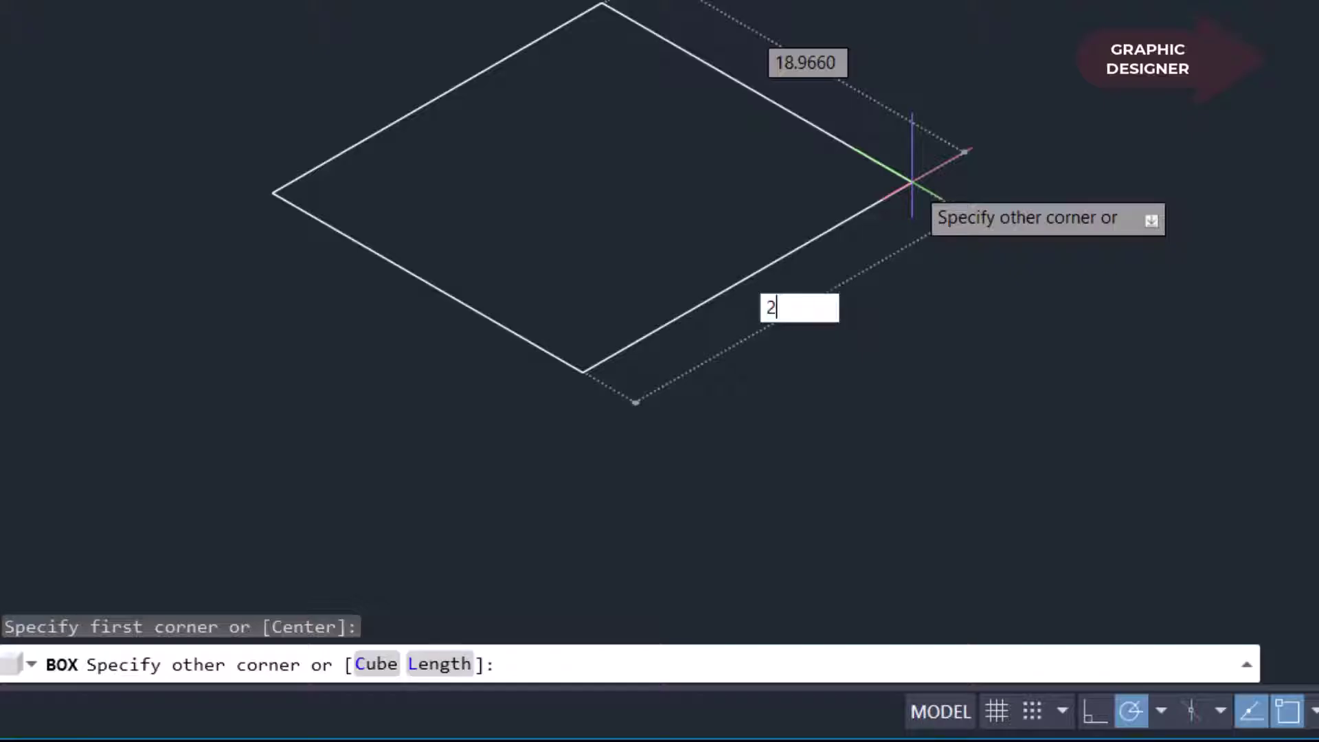
text(0)
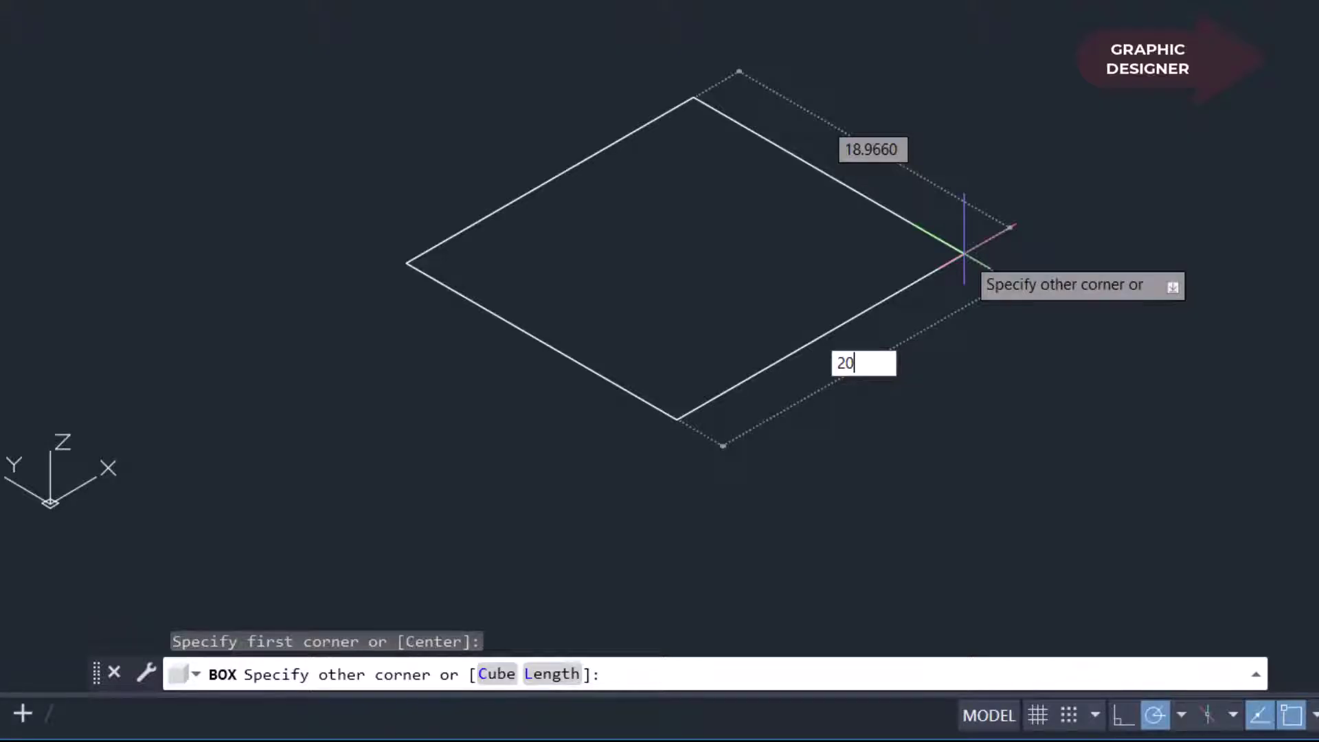
key(Tab)
key(Tab)
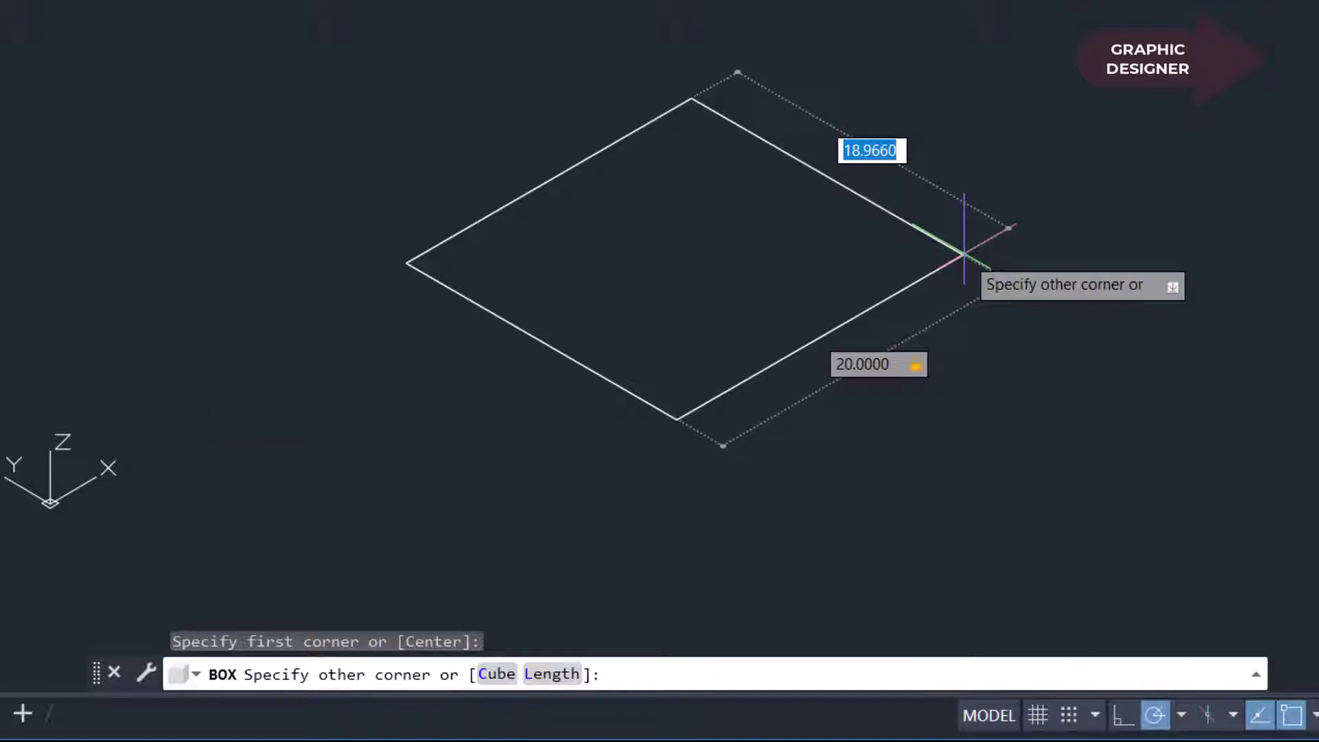
text(30)
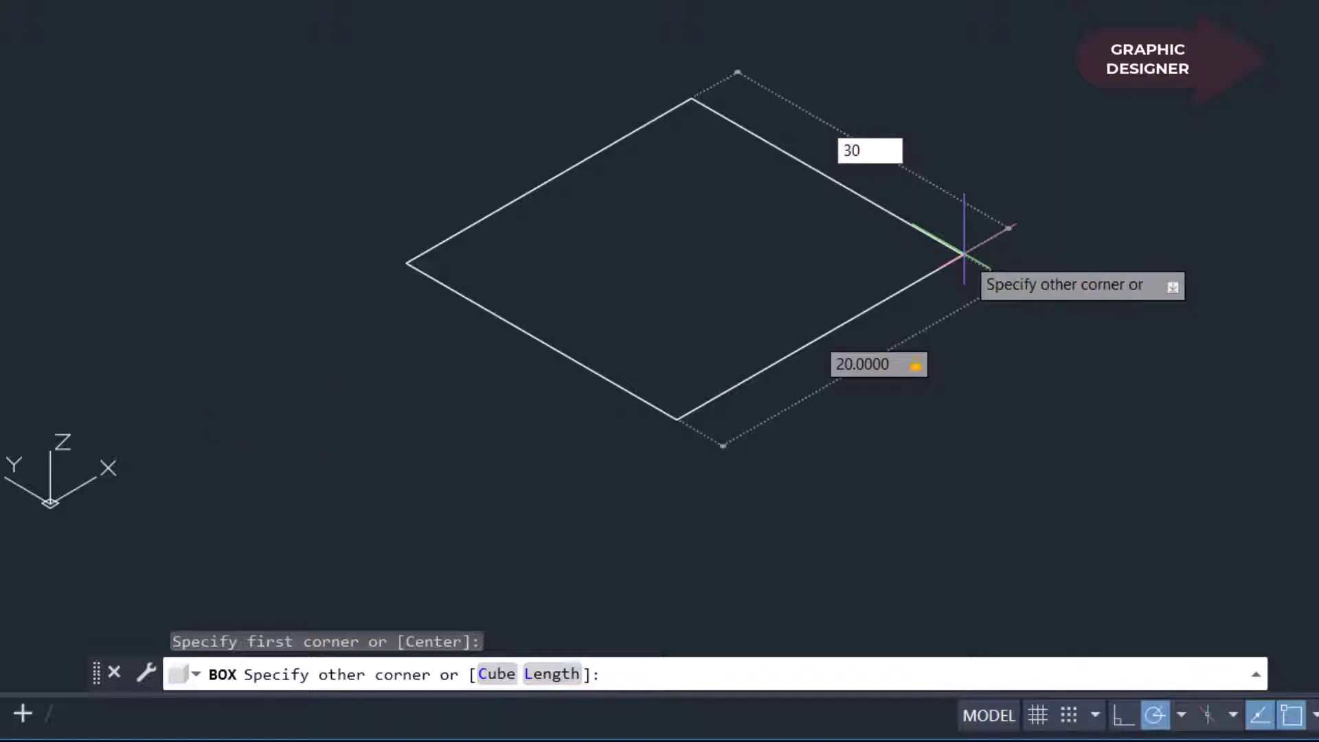
key(Return)
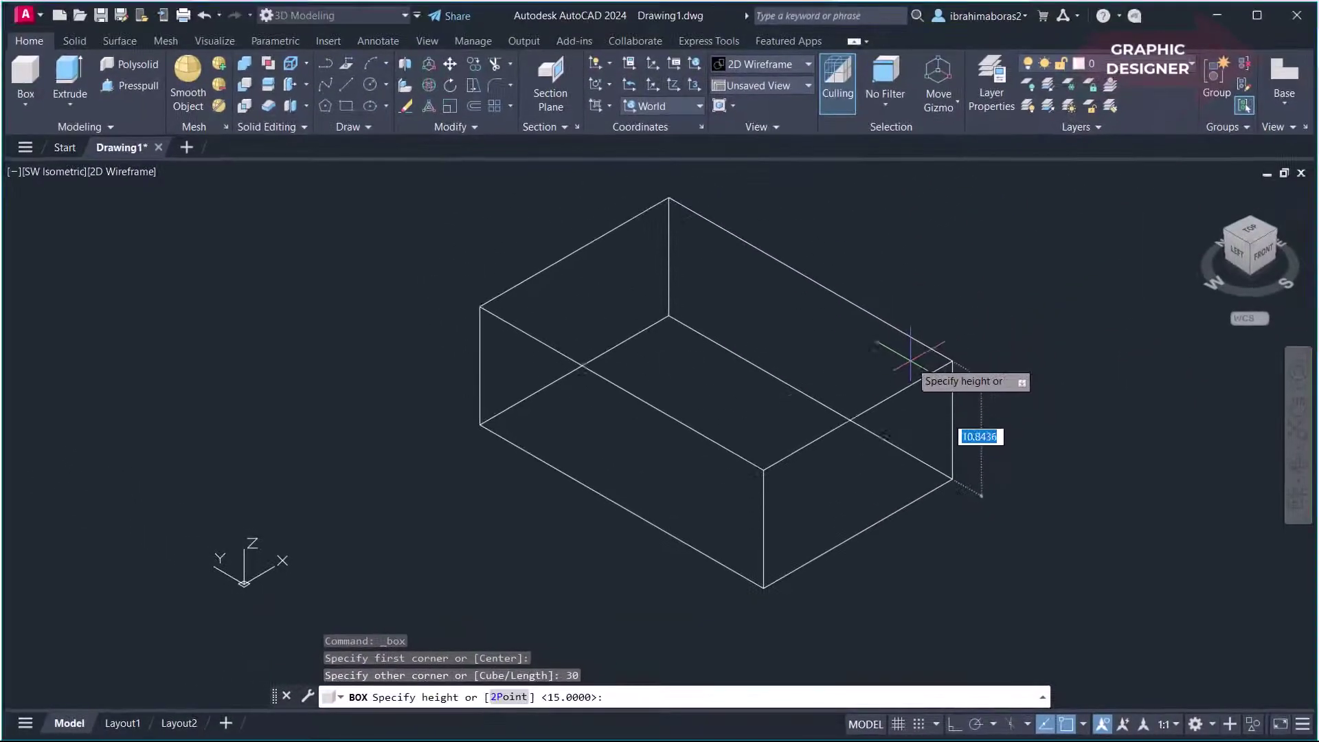
text(1)
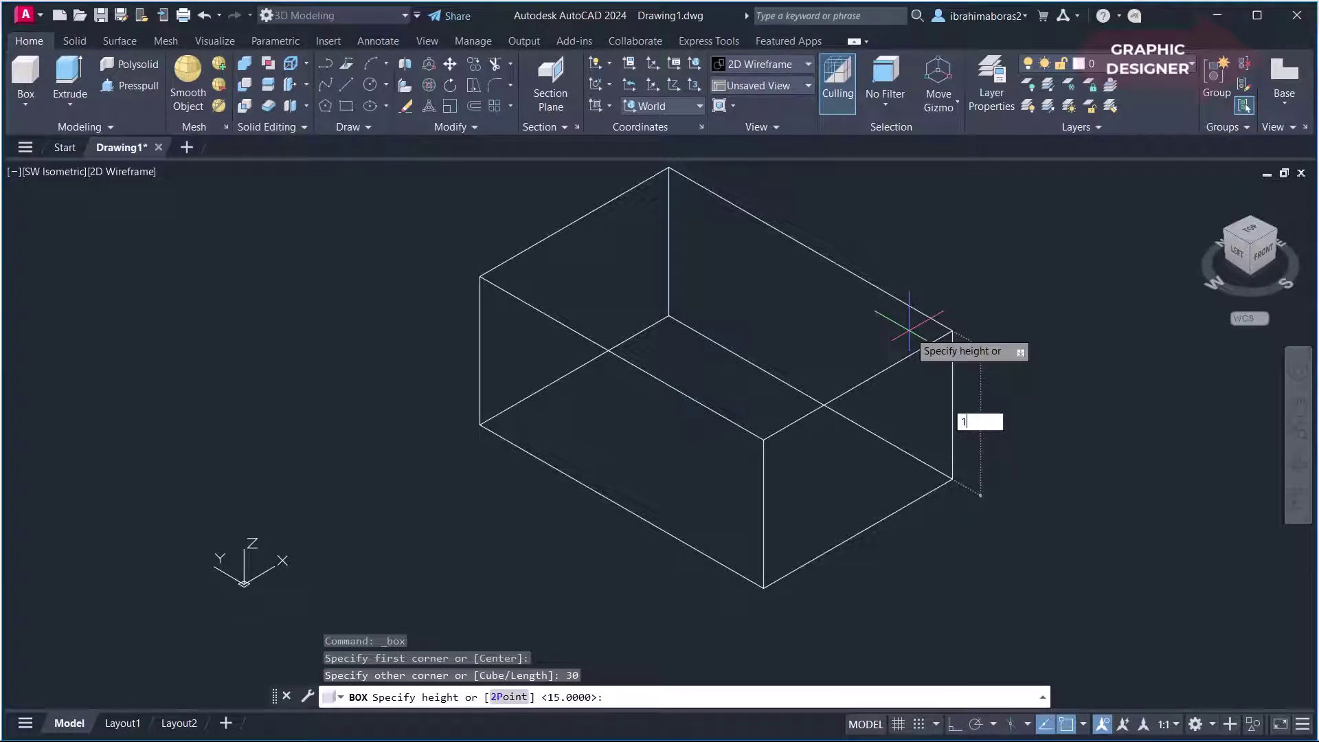
text(5)
key(Return)
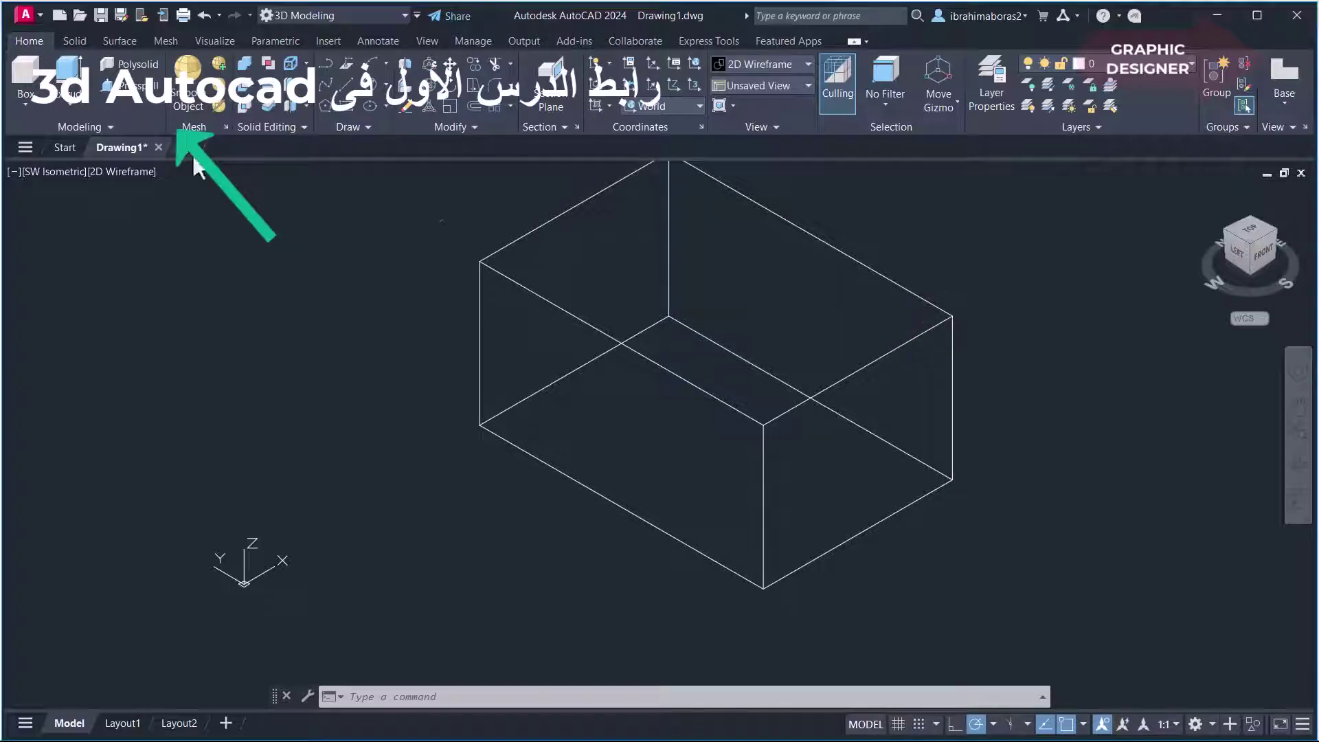
Undo the test box and draw a 25-unit cube with Box's Cube option, angle 90
click(205, 14)
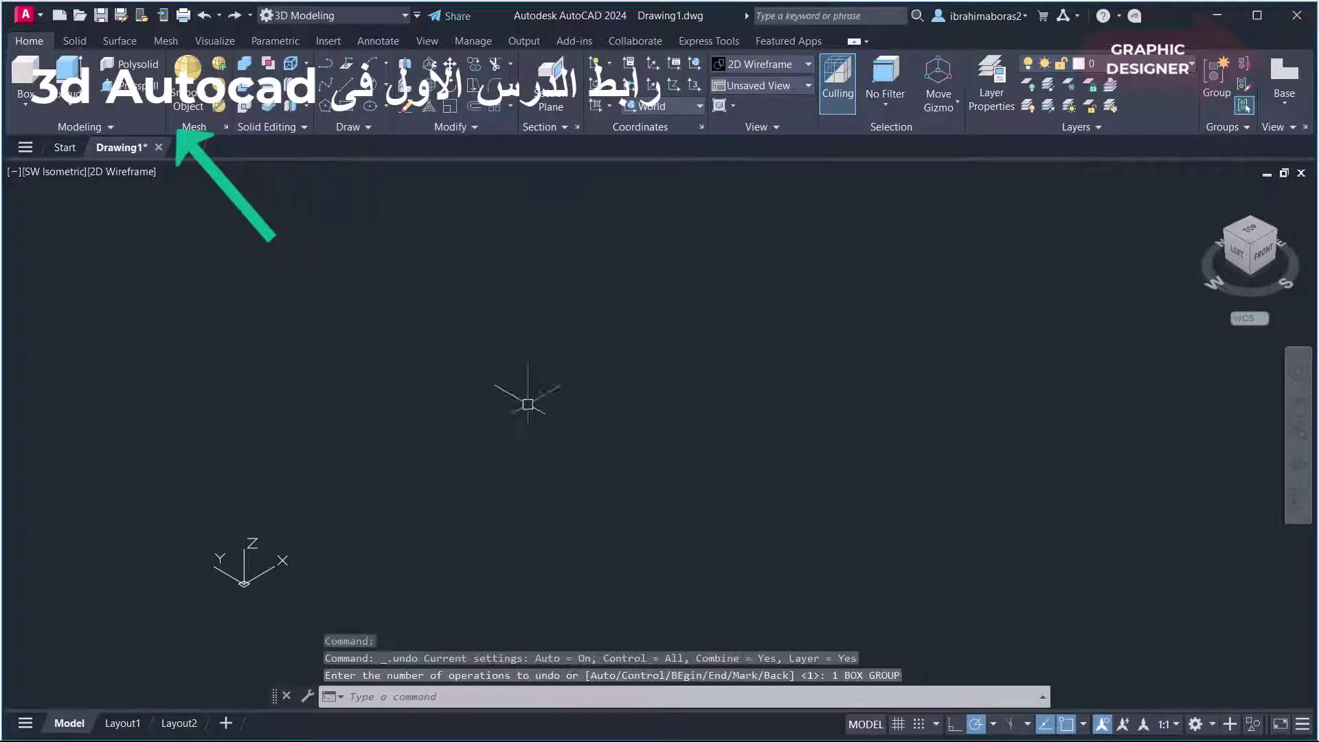
click(27, 83)
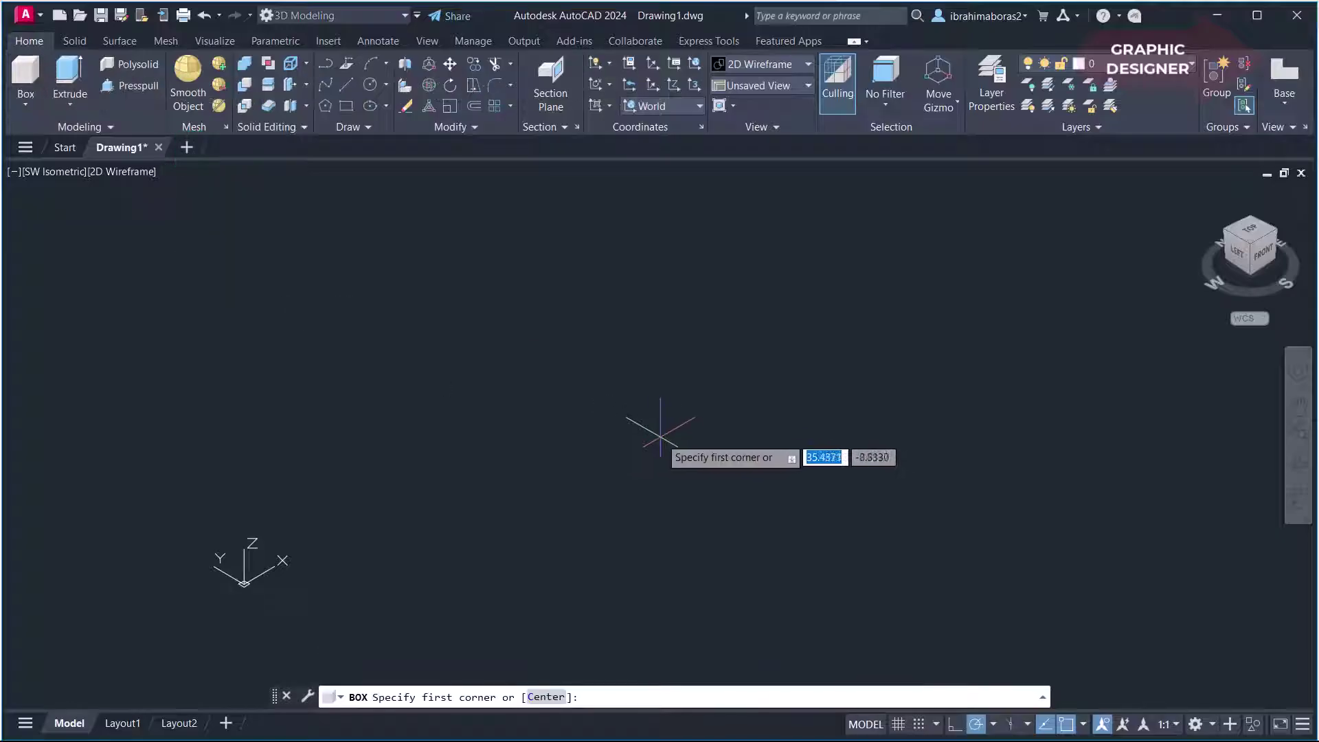
click(563, 415)
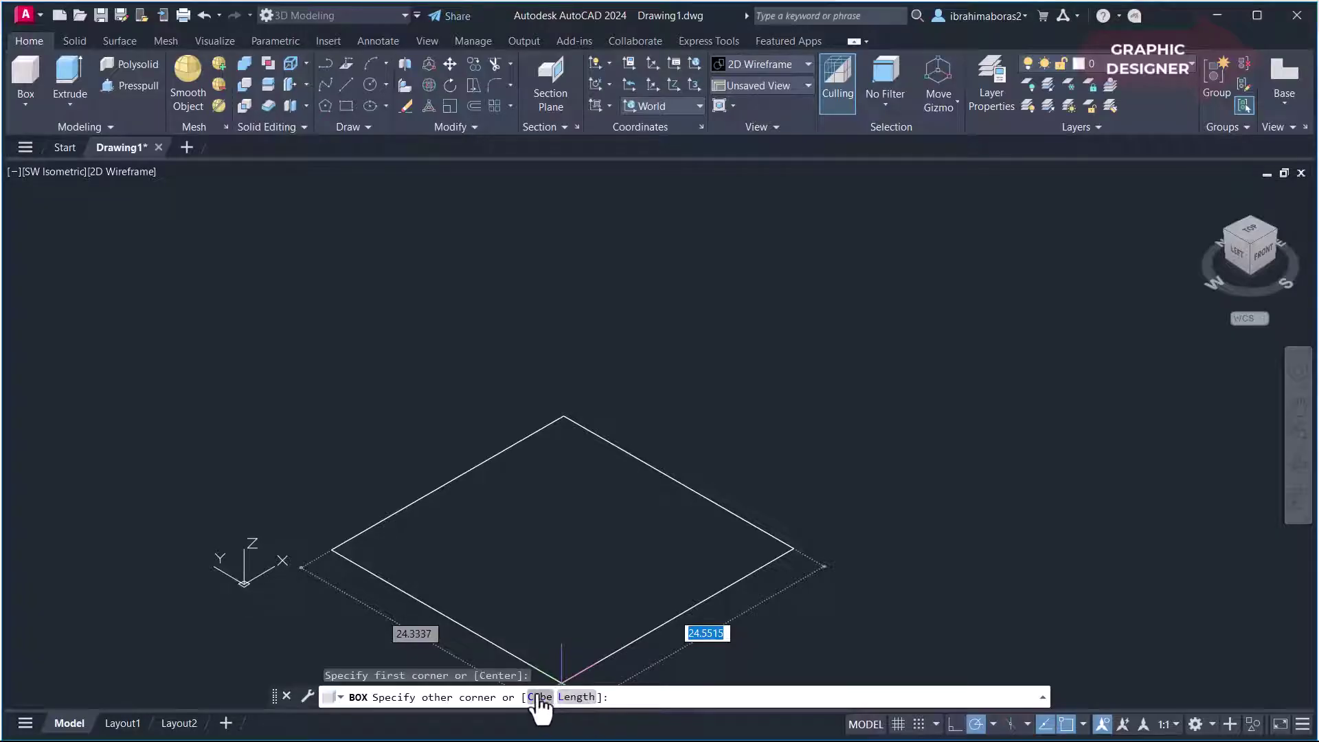
click(536, 696)
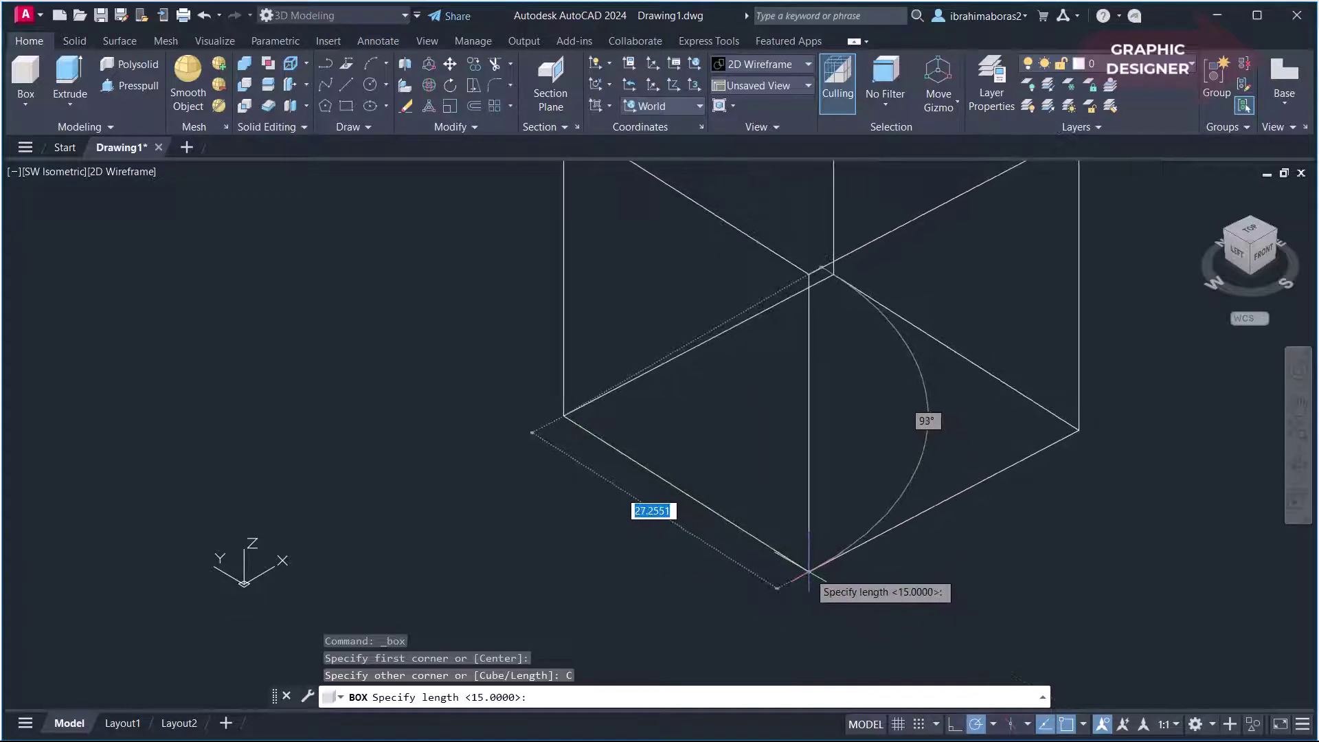
text(25)
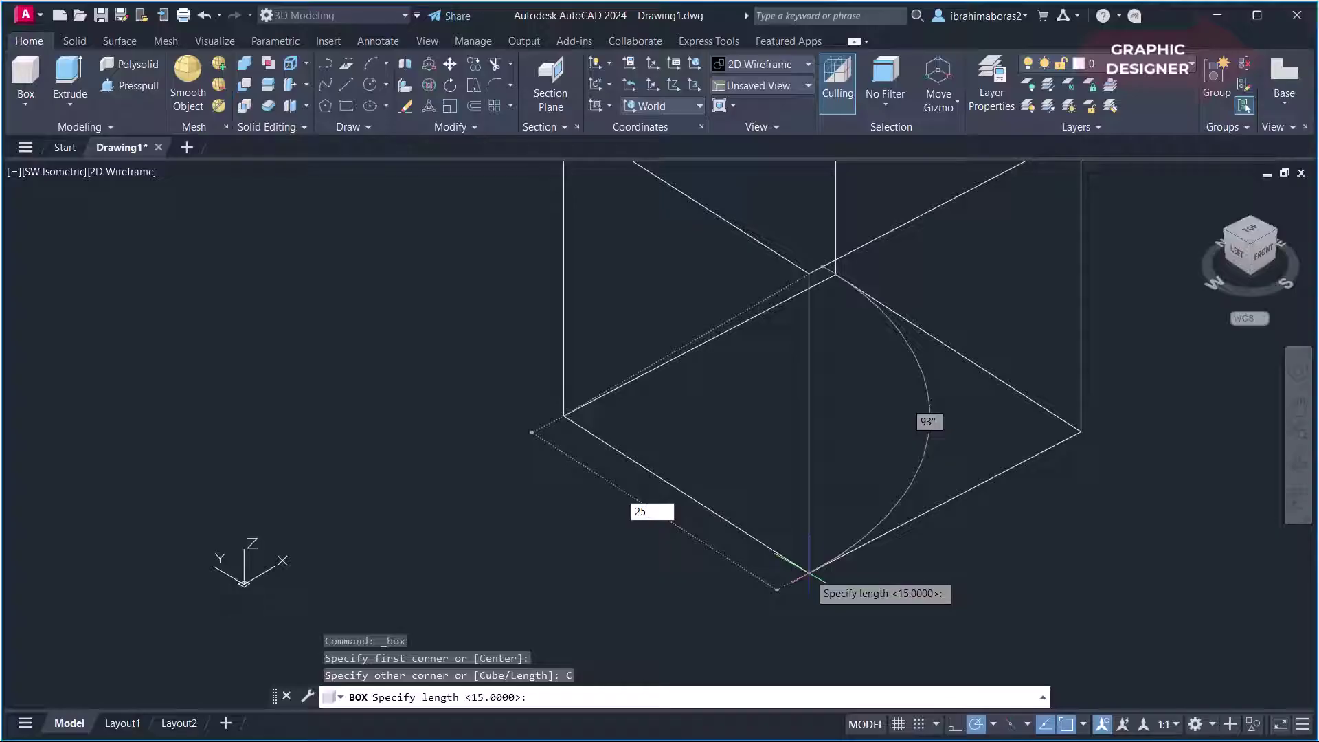
key(Tab)
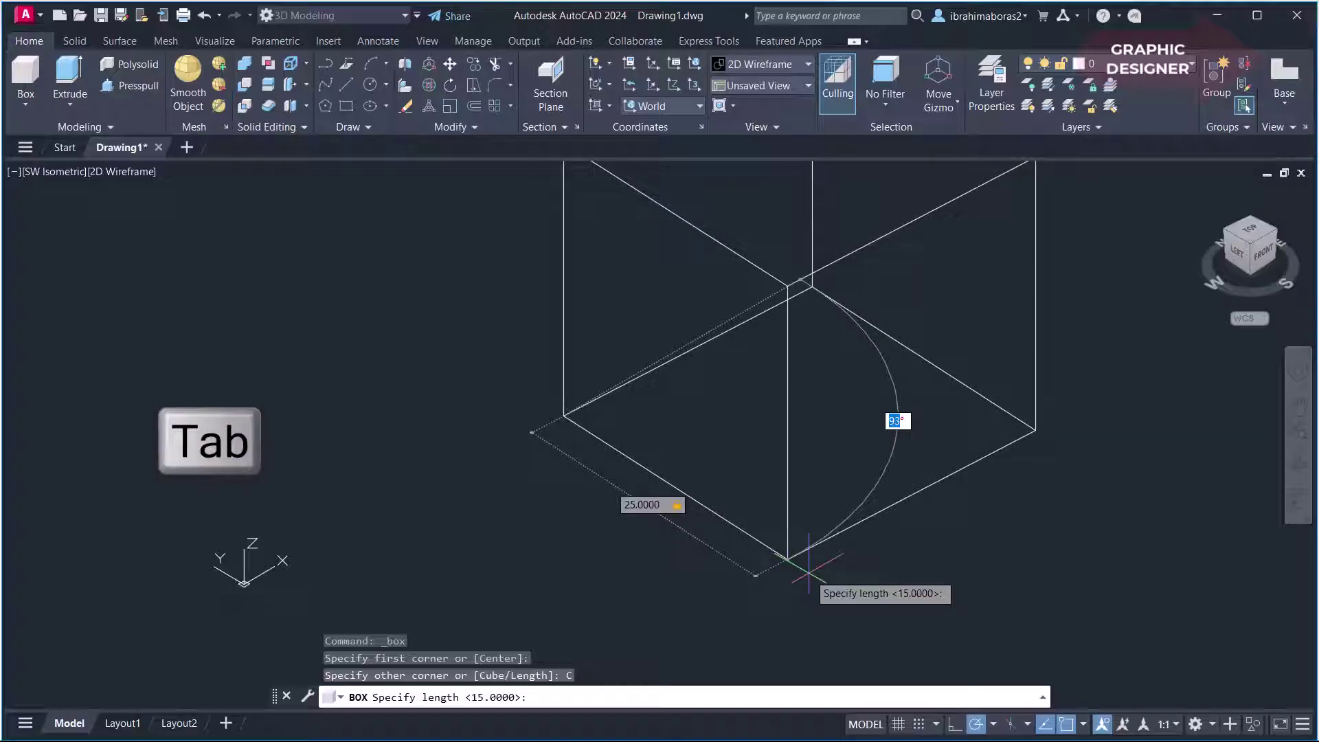
text(9)
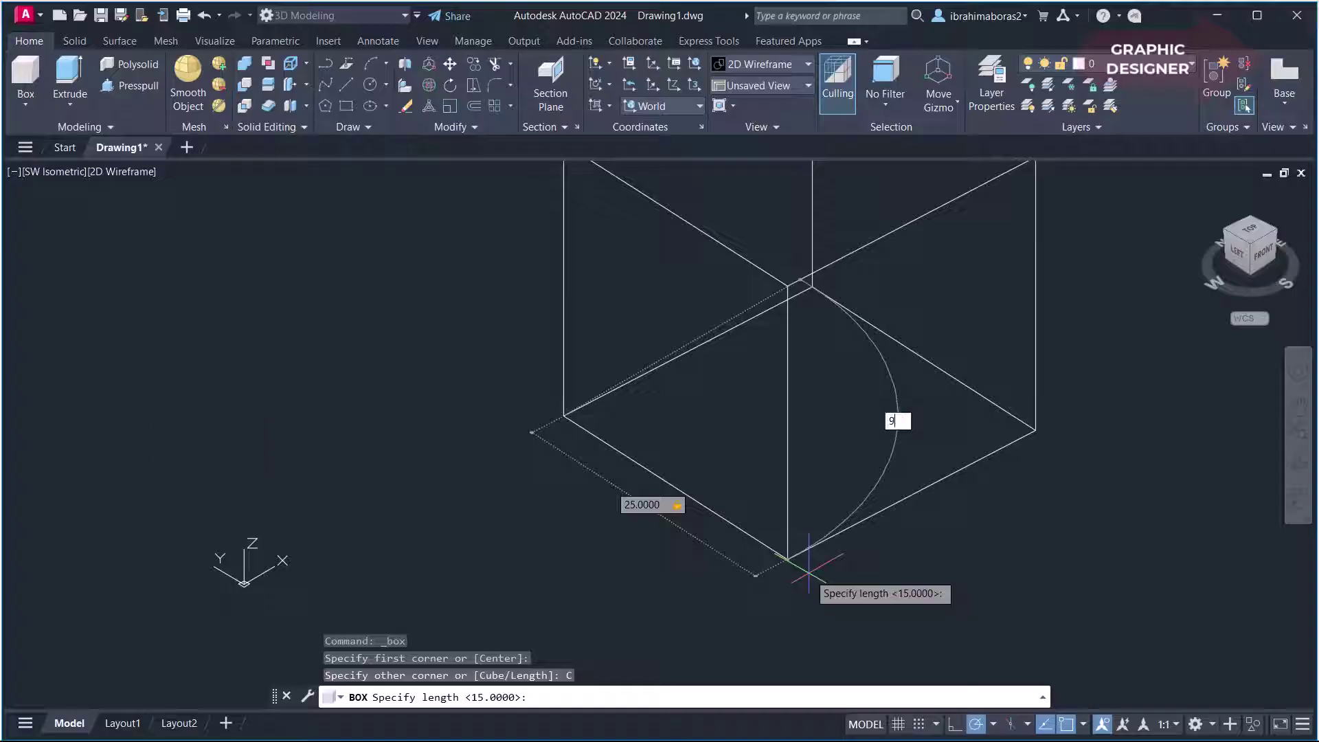
text(5)
key(BackSpace)
text(0)
key(Return)
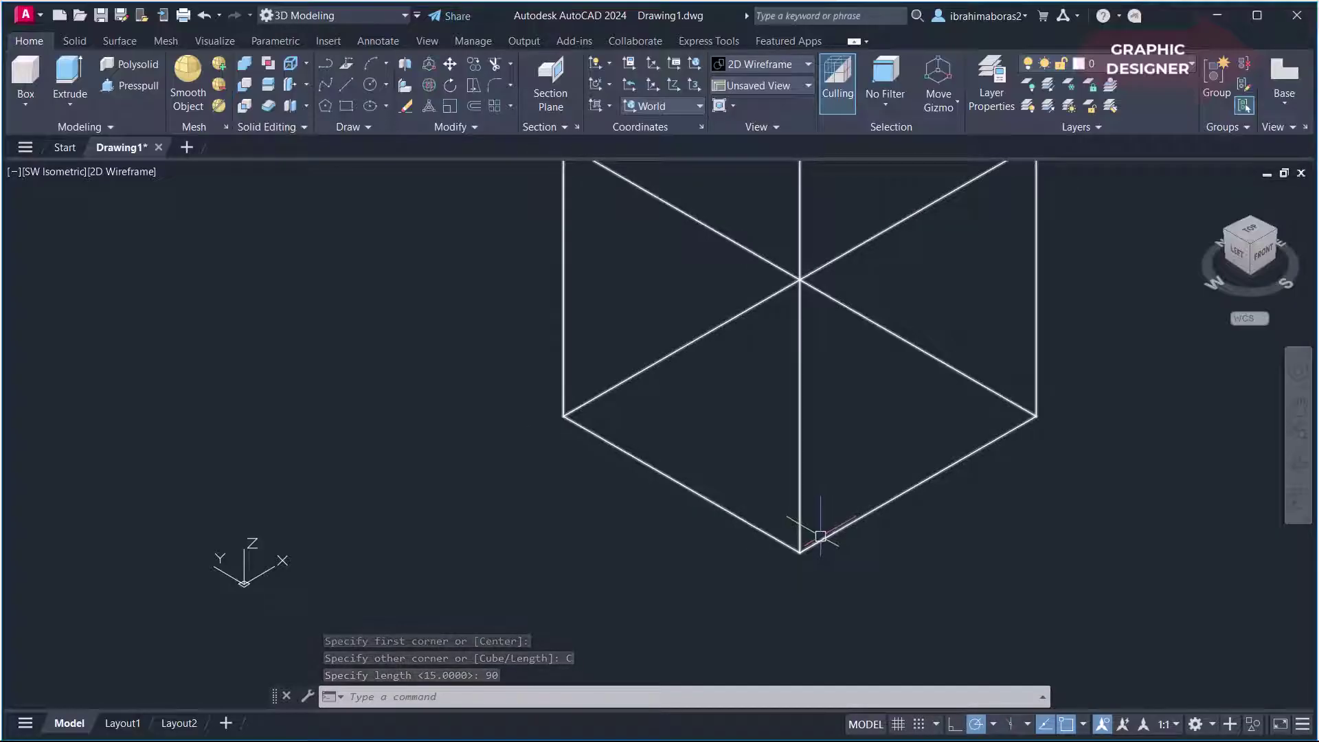
scroll(820, 542, down, 5)
scroll(845, 480, up, 2)
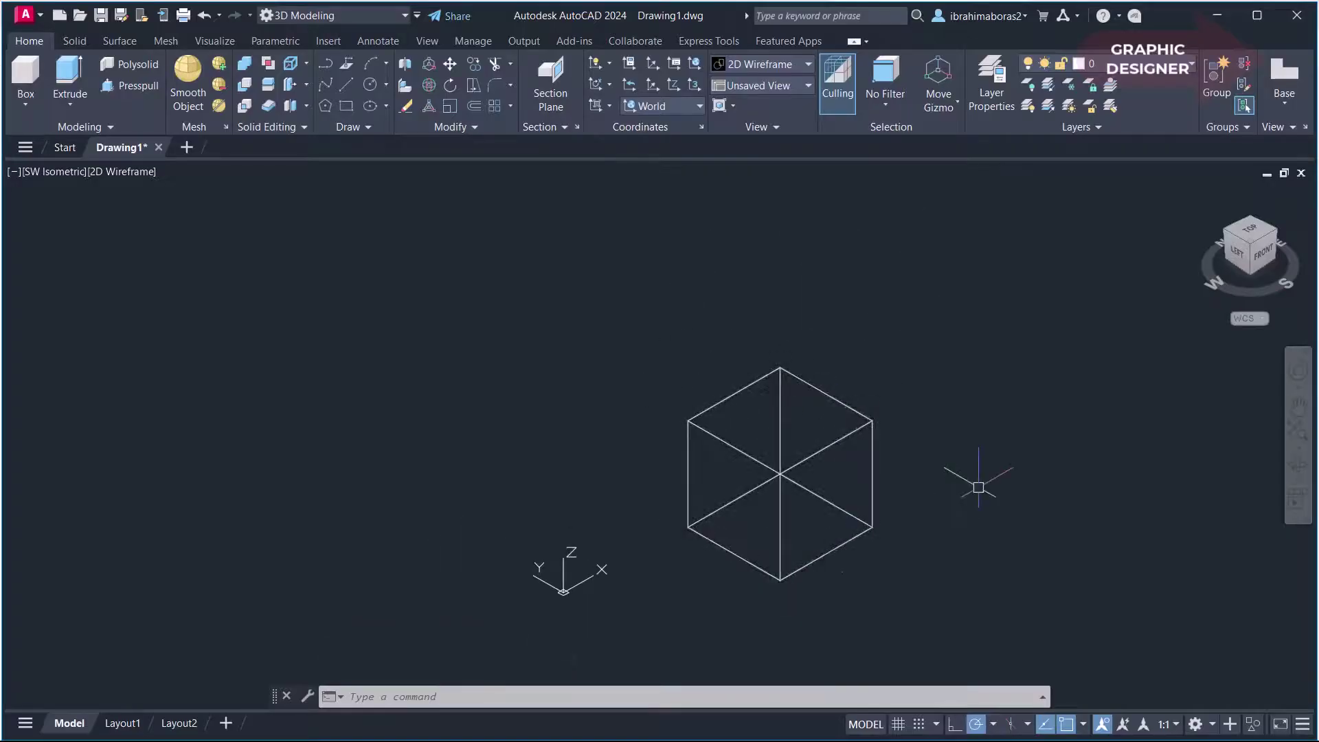
Undo the cube and start a new box from a picked corner using the Length option
click(199, 17)
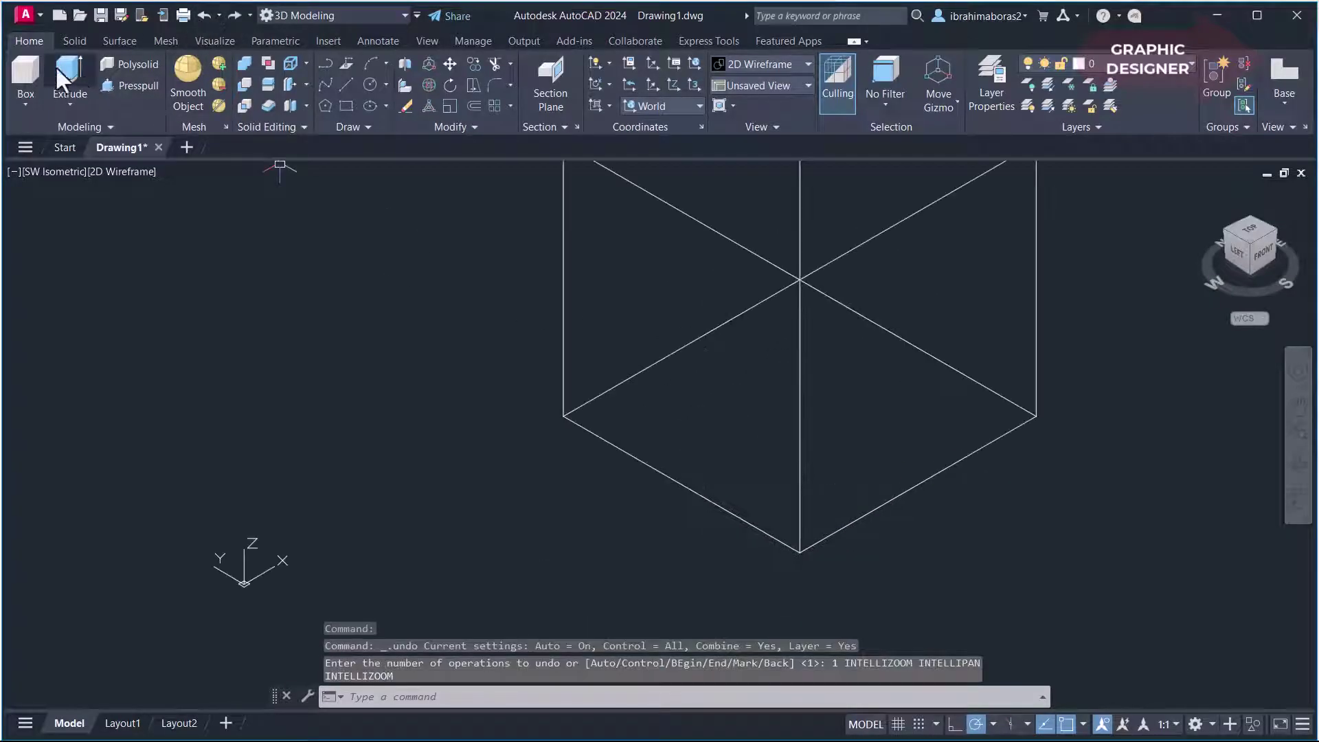
click(205, 13)
click(15, 77)
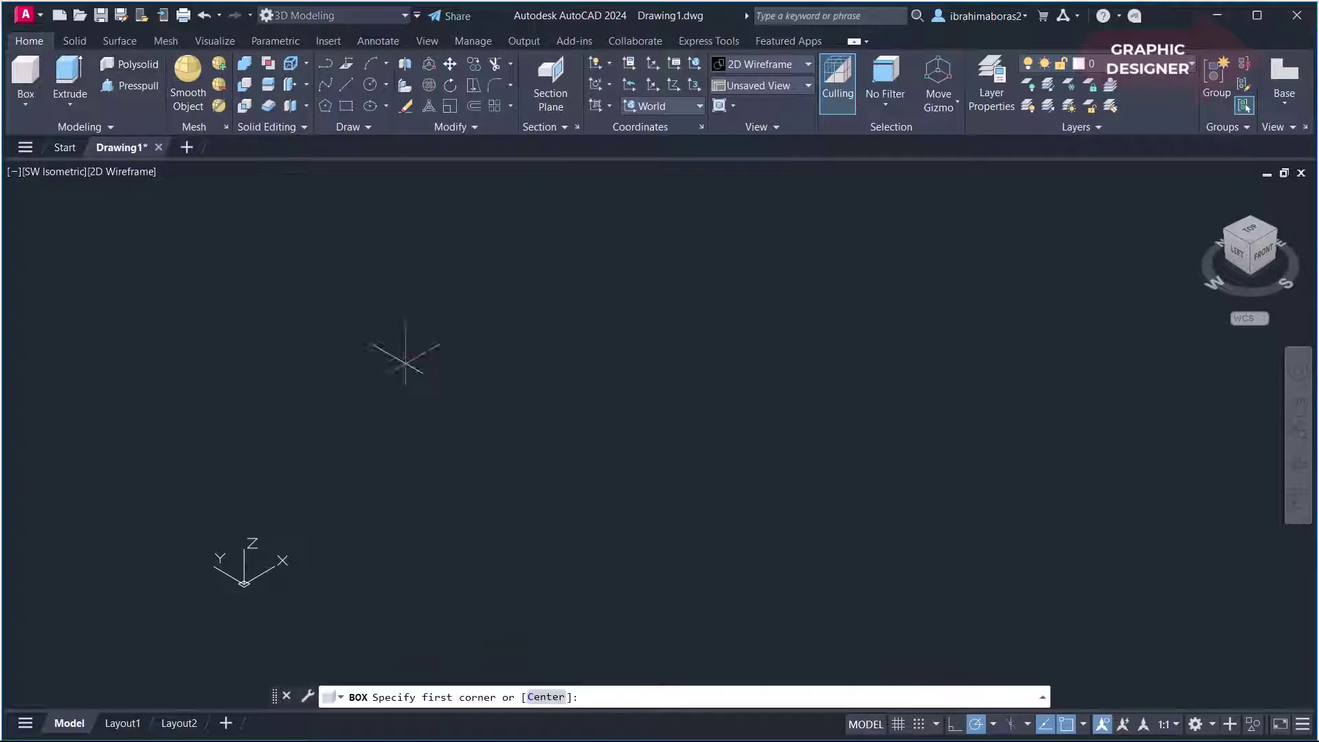
click(577, 438)
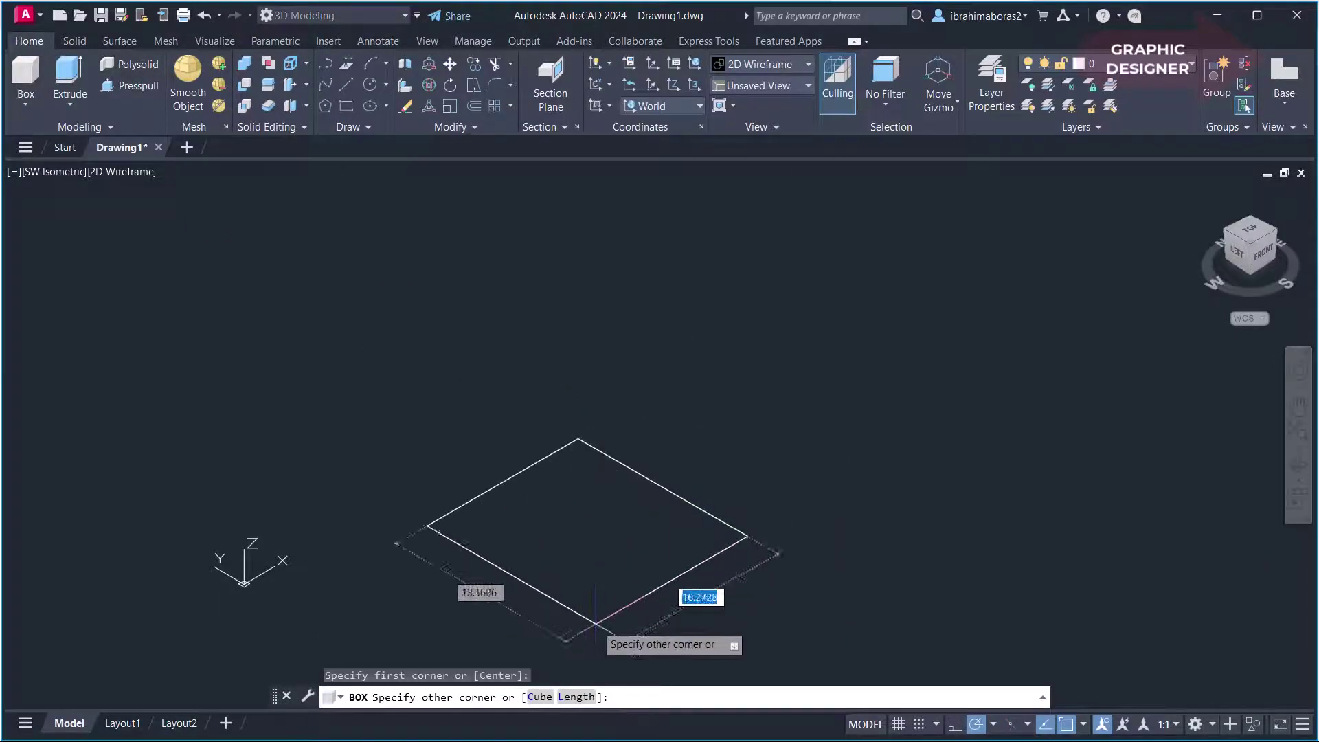
click(577, 697)
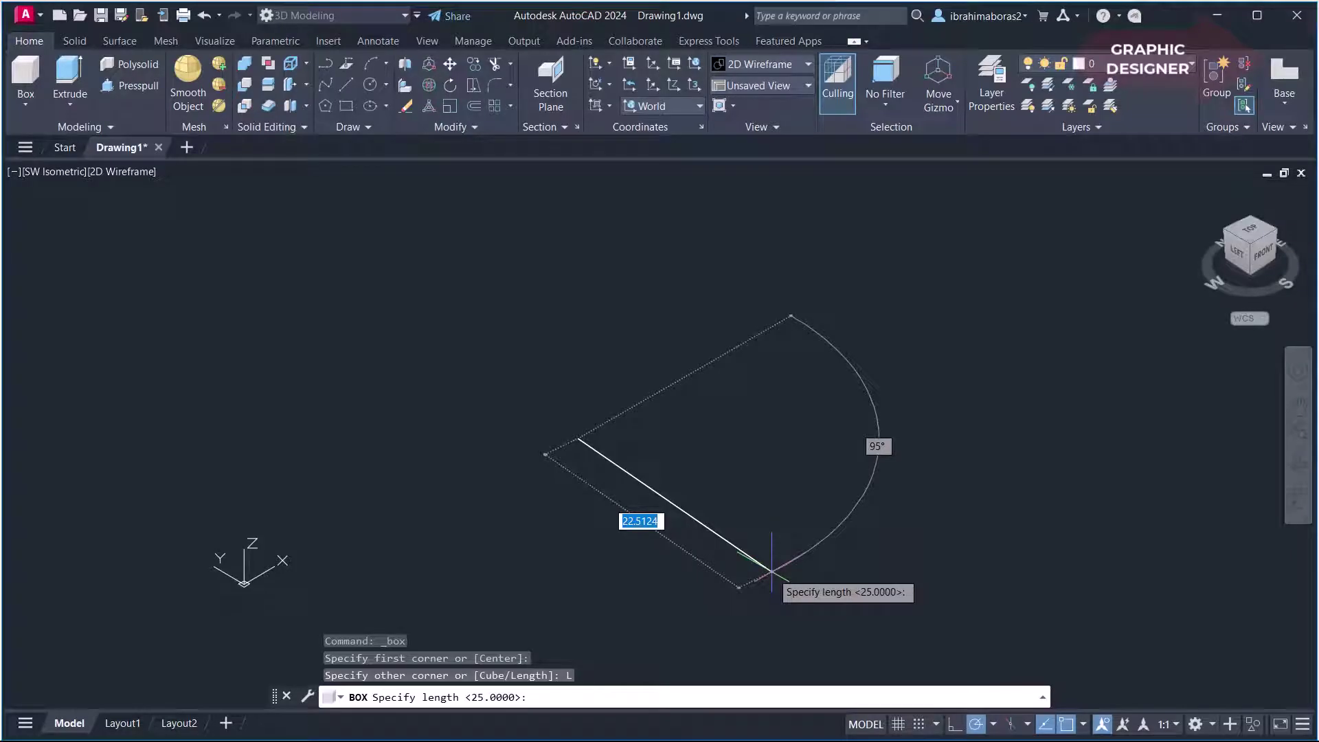
Give the box length 20, width 25 and height 15
text(20)
key(Return)
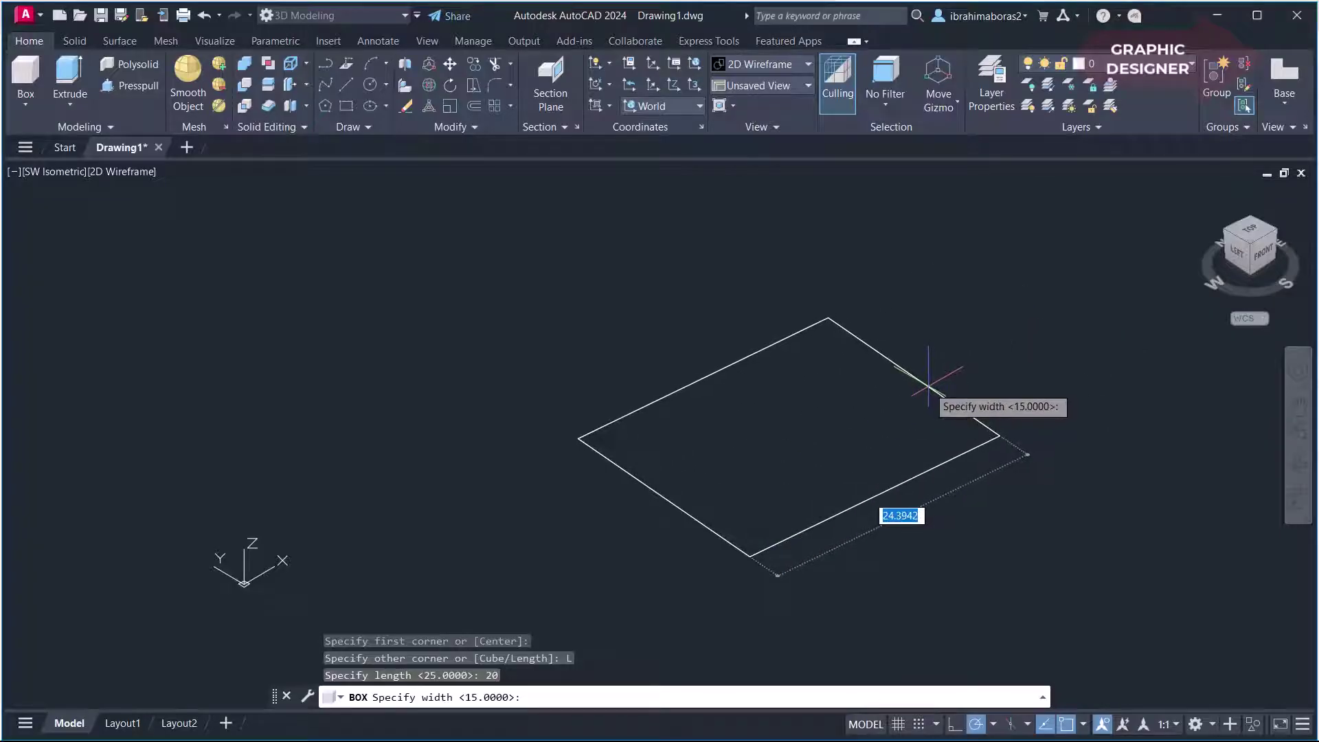
text(25)
key(Return)
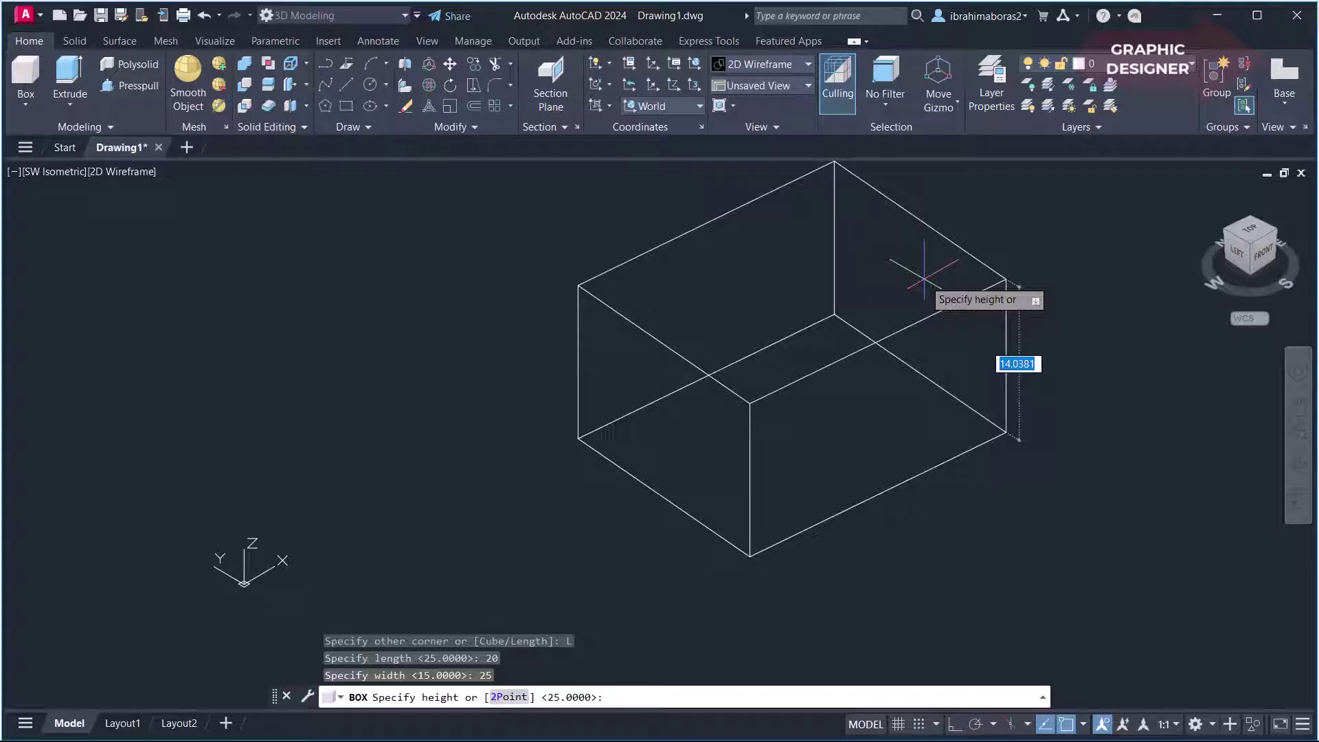
text(15)
key(Return)
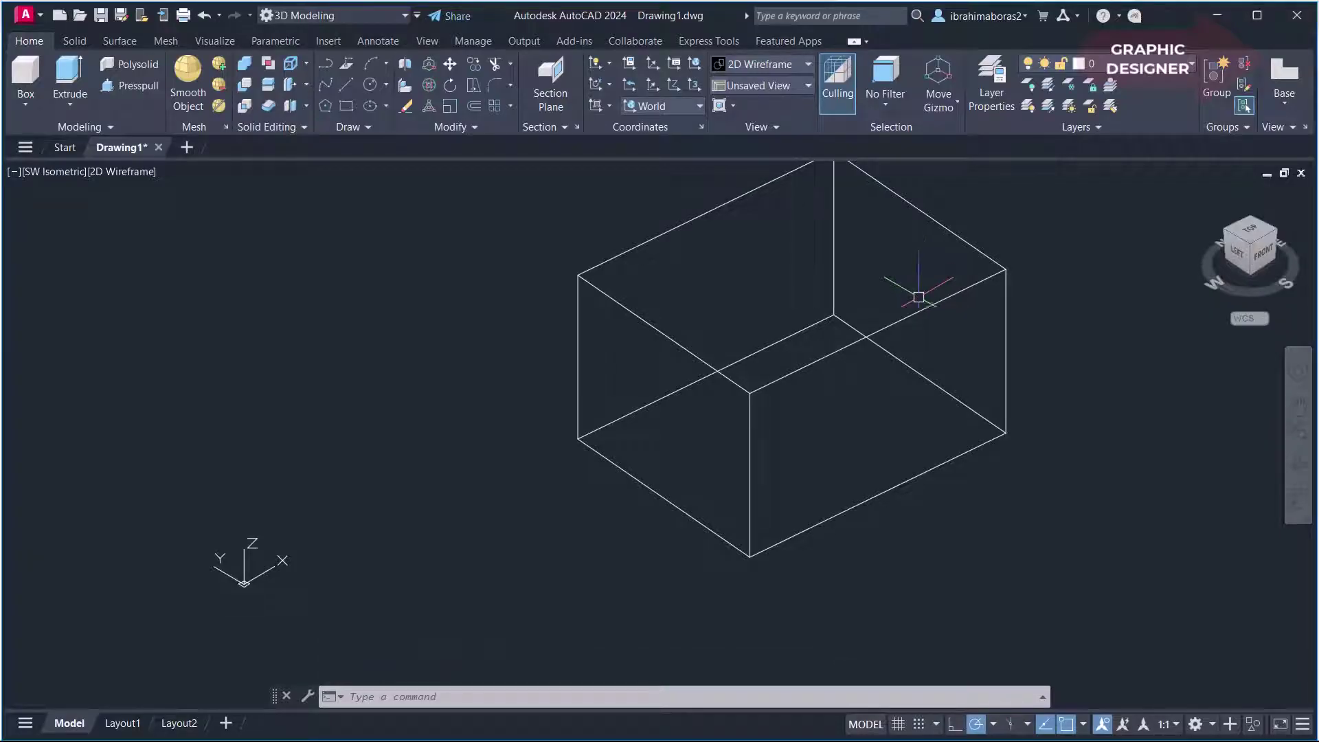
scroll(1030, 362, down, 2)
scroll(1037, 368, down, 1)
mouse_move(1037, 368)
middle_down()
mouse_move(844, 509)
mouse_move(430, 489)
middle_up()
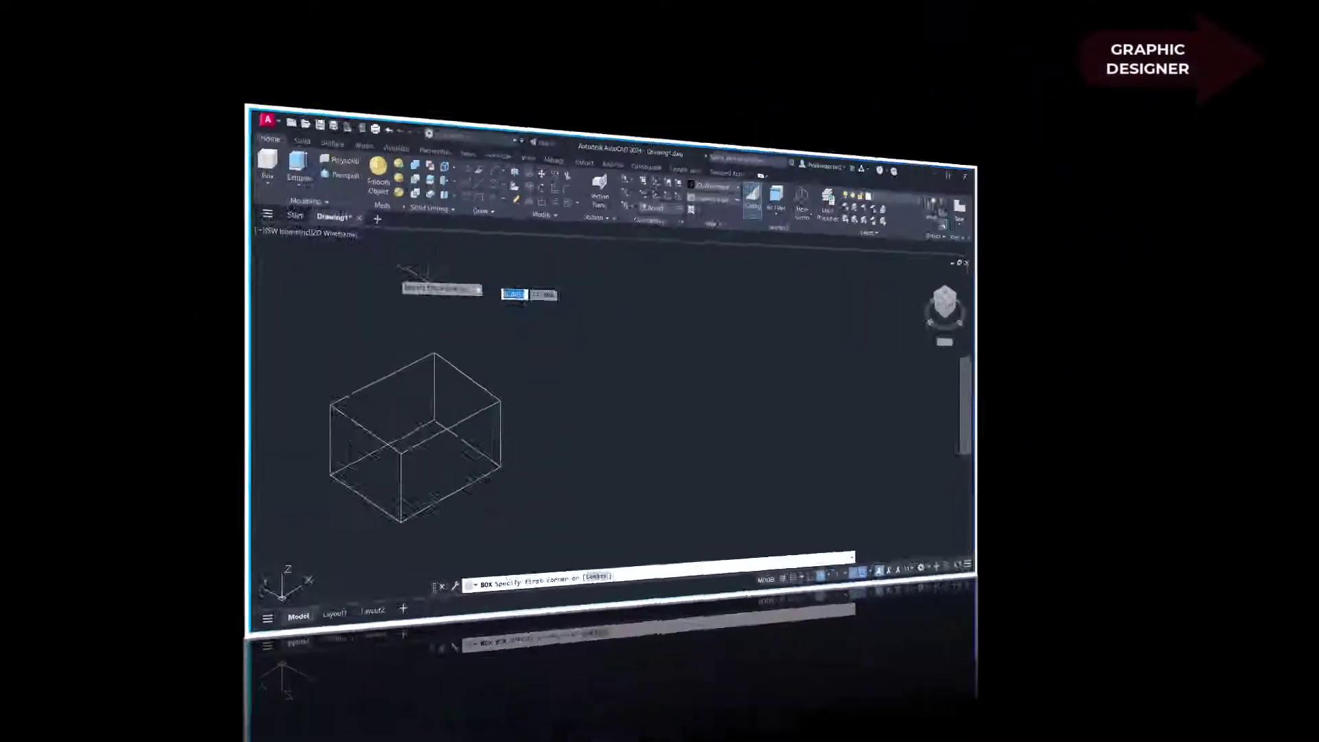
Draw a cylinder solid of radius 15 and height 20 centred right of the box
click(23, 102)
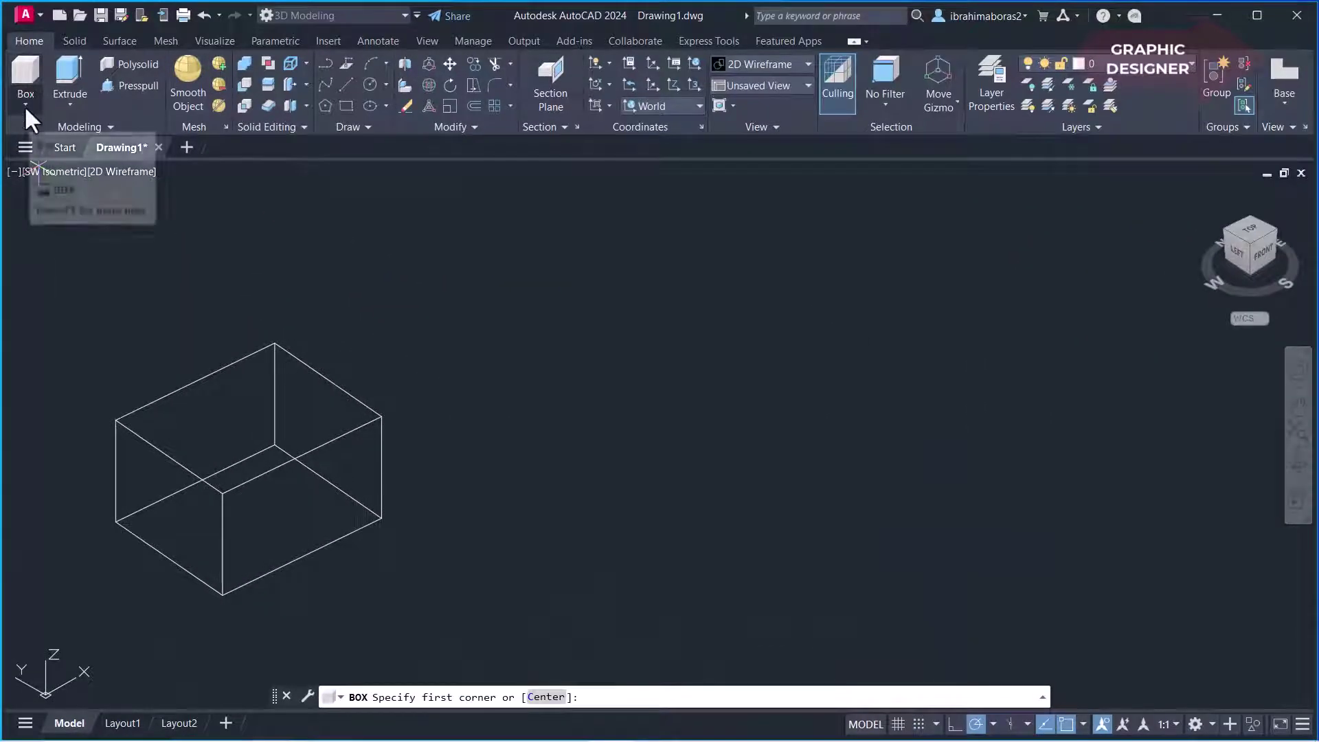
click(24, 105)
click(50, 167)
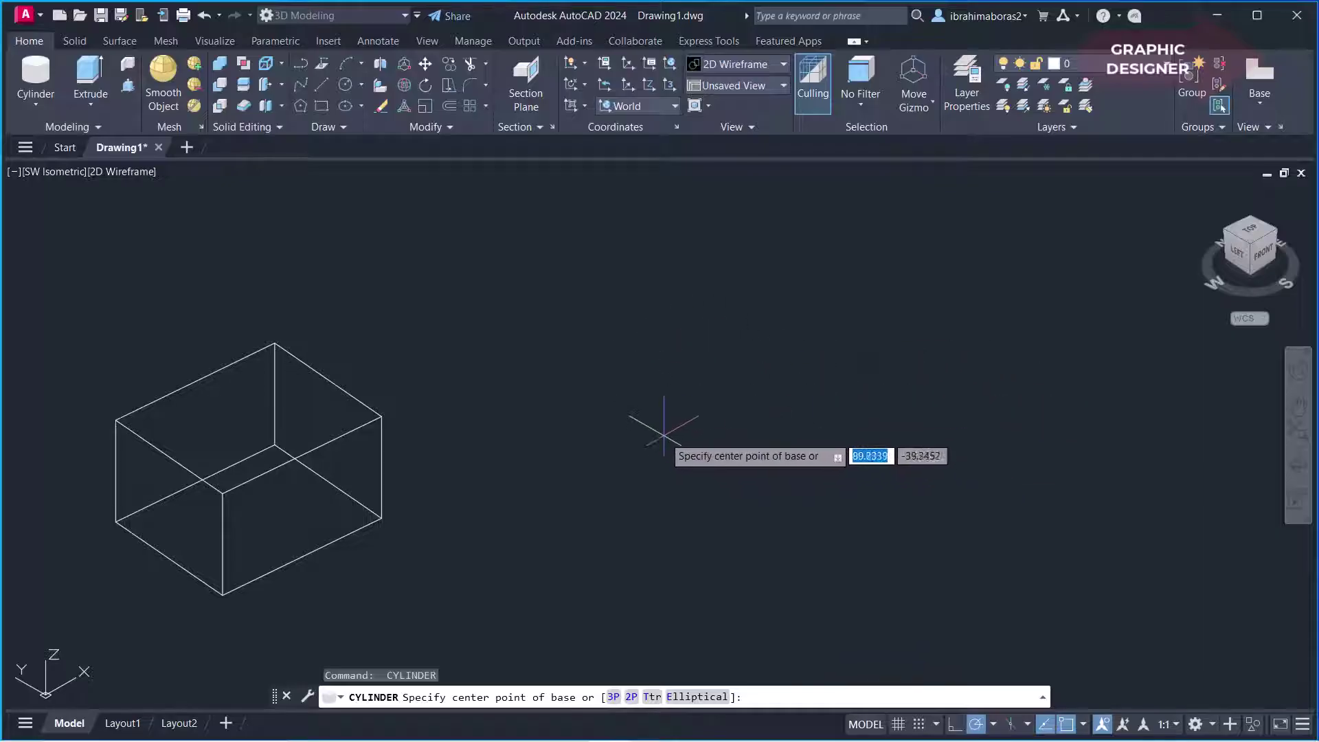
click(662, 431)
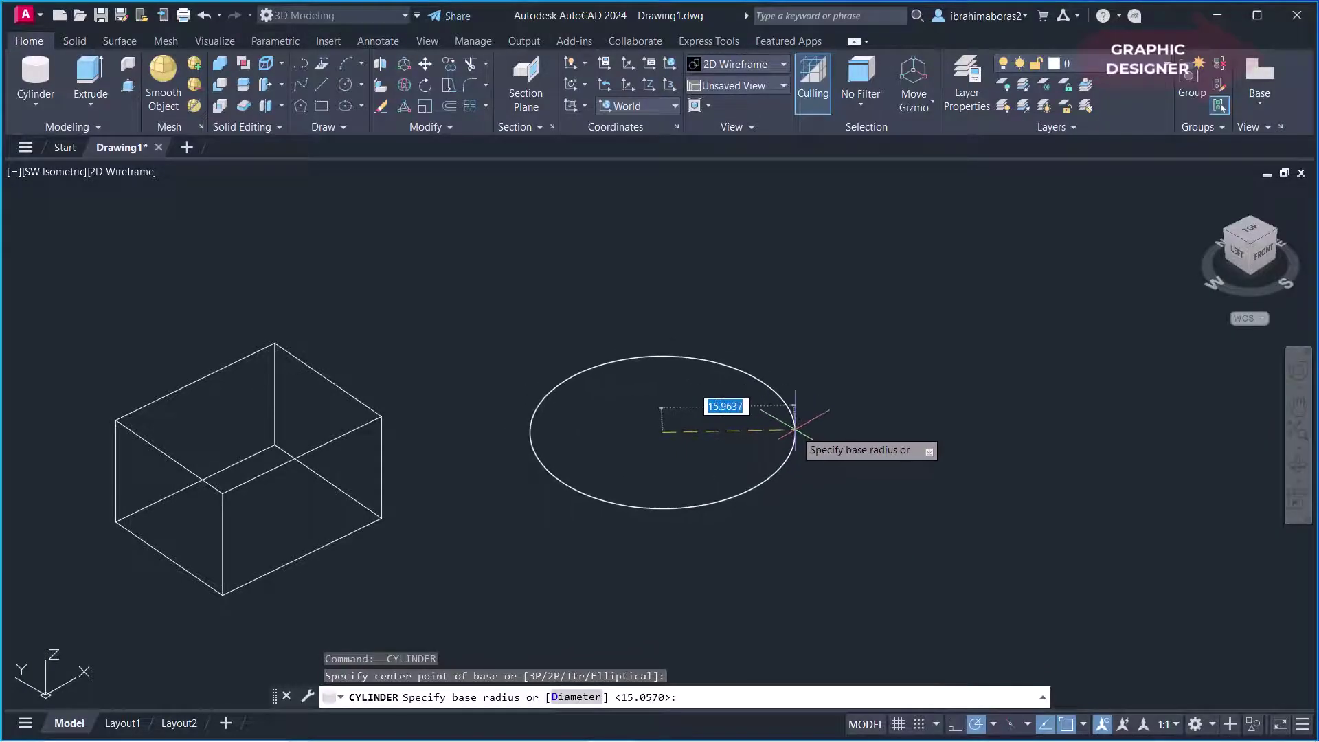
text(15)
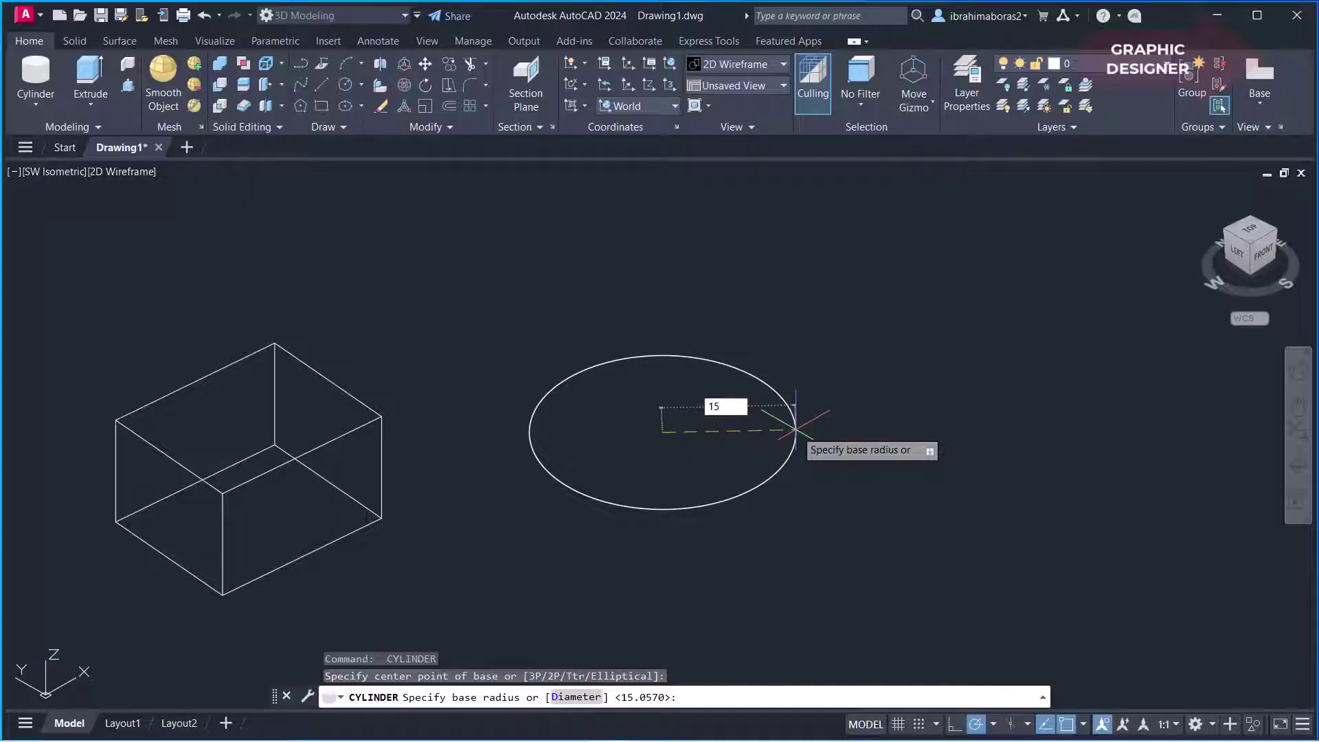
key(Return)
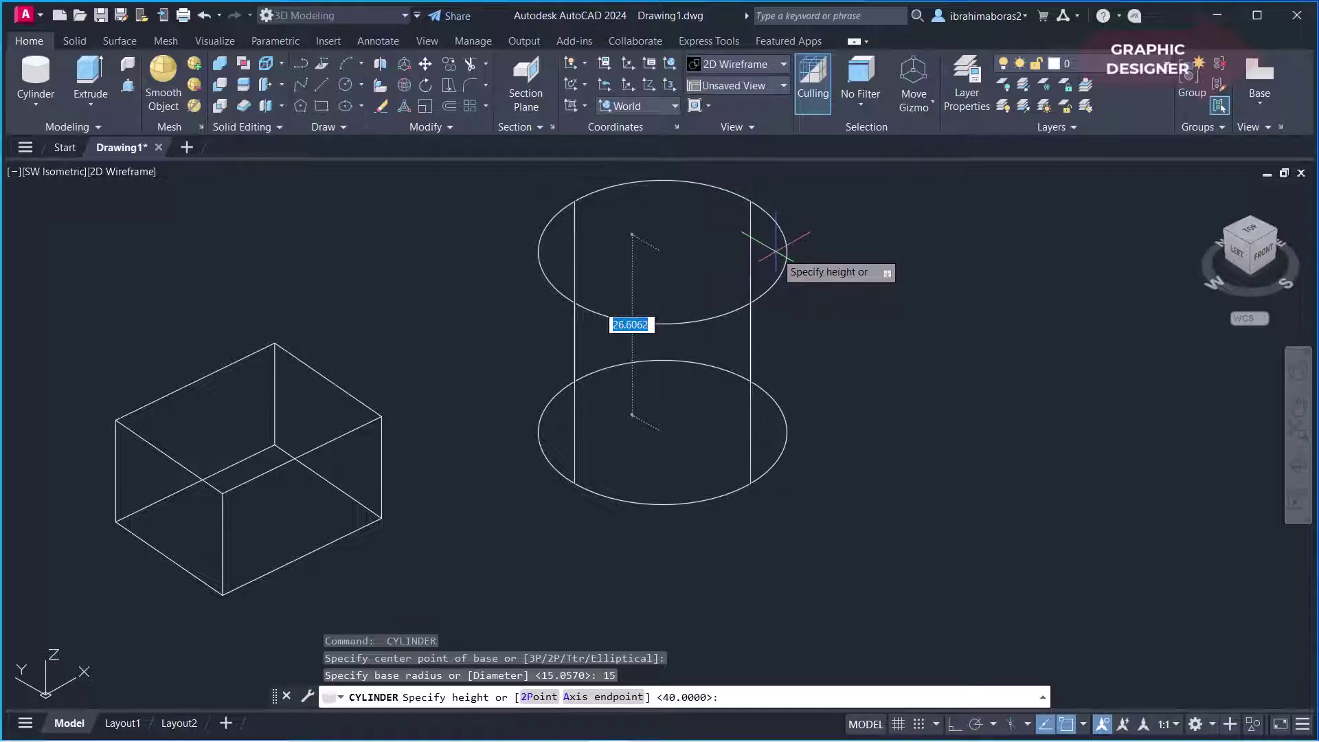
text(20)
key(Return)
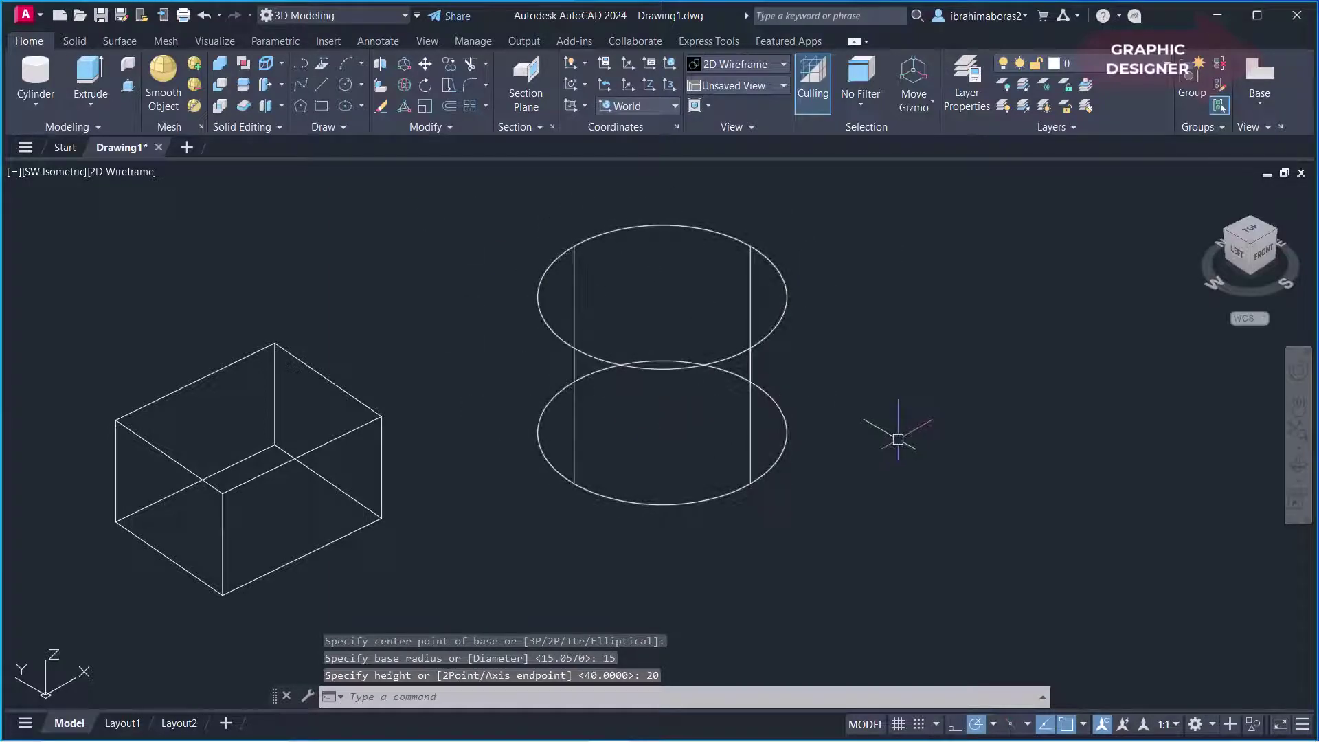
middle_drag(888, 436, 771, 431)
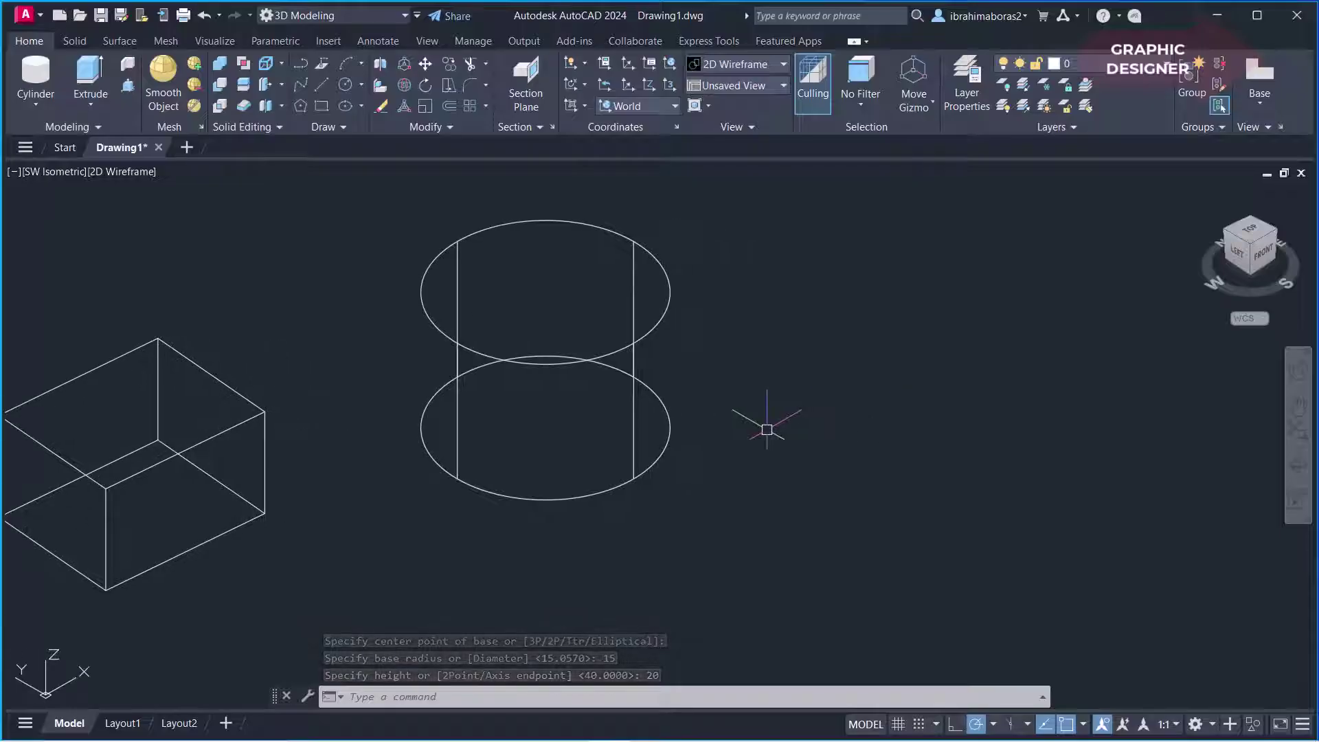
key(Return)
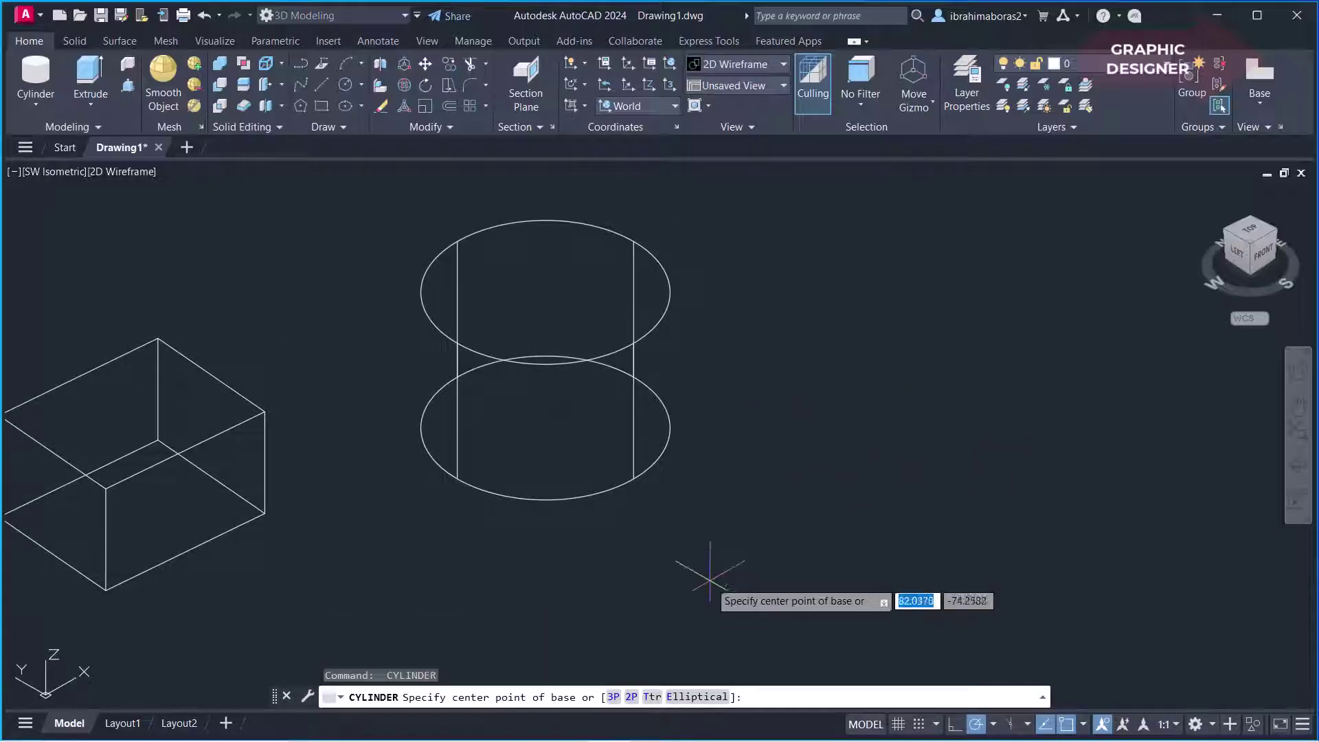
click(651, 698)
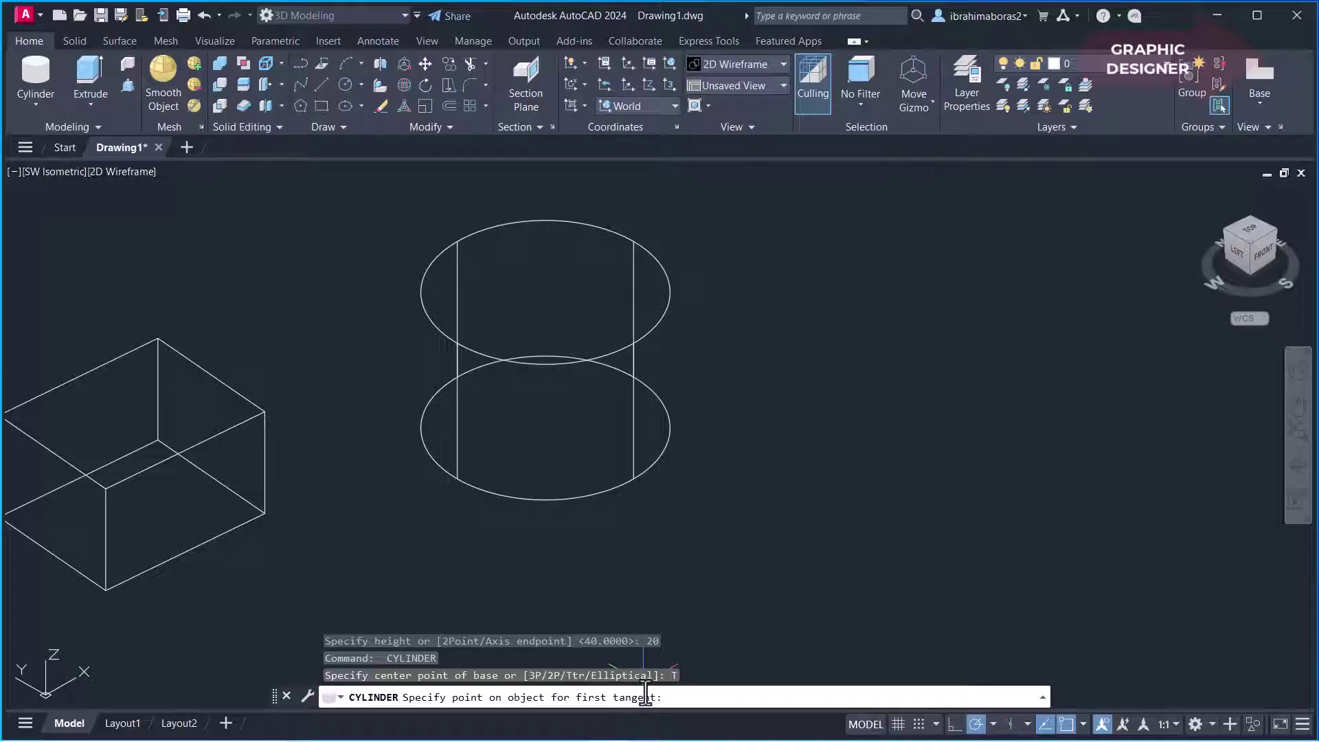
key(Escape)
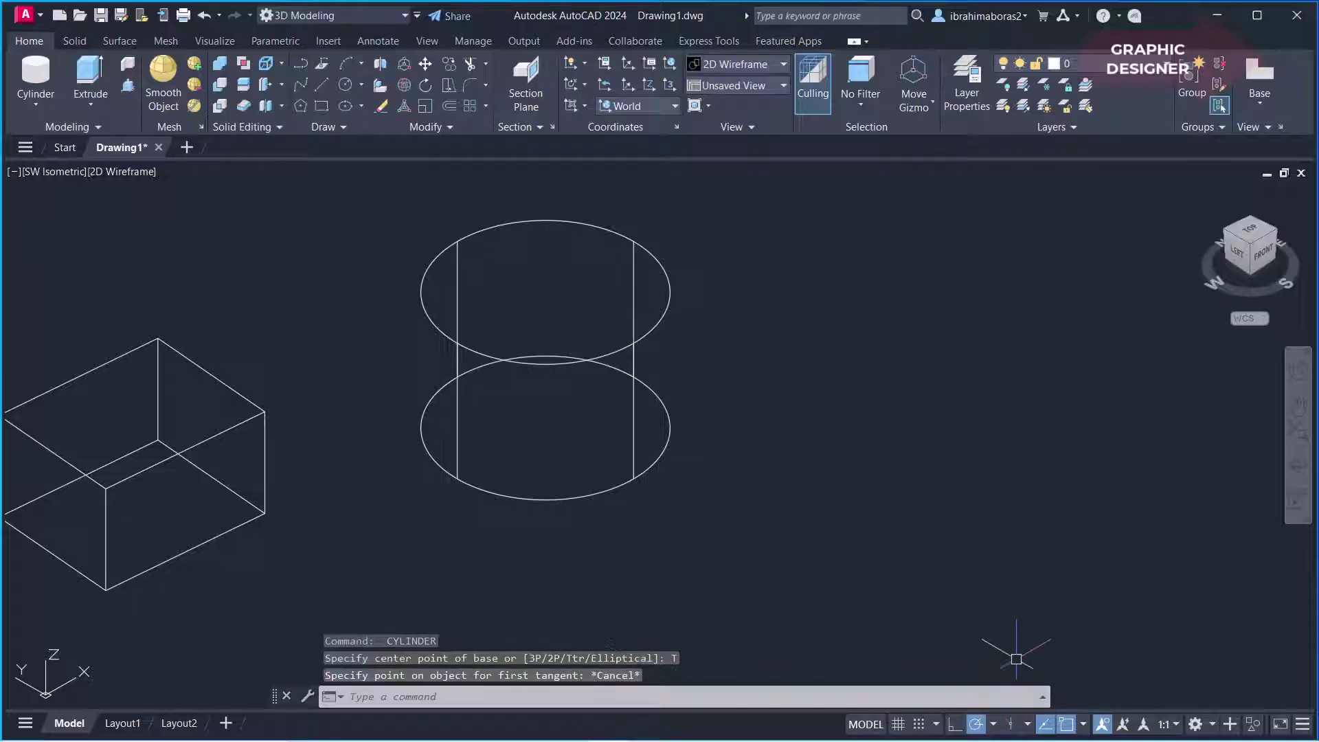
text(c)
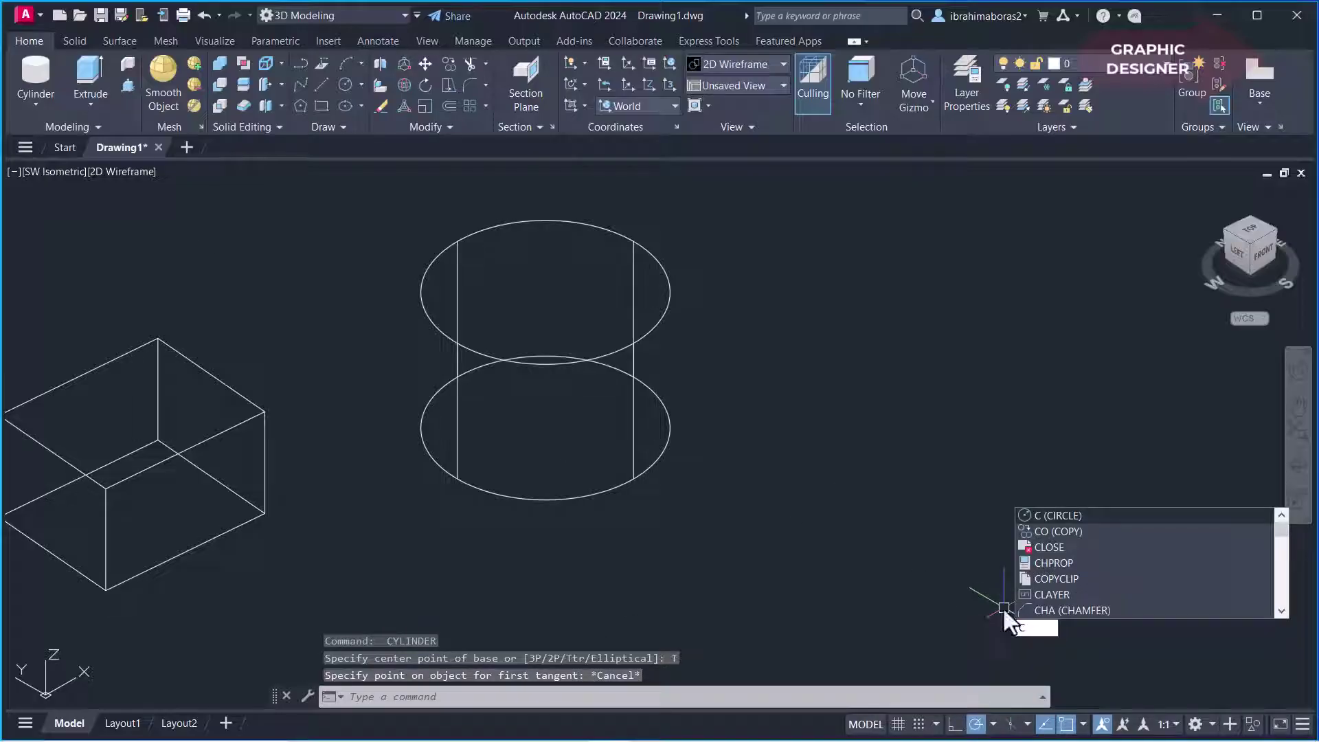
Draw a circle right of the cylinder and copy it further to the right
click(1089, 517)
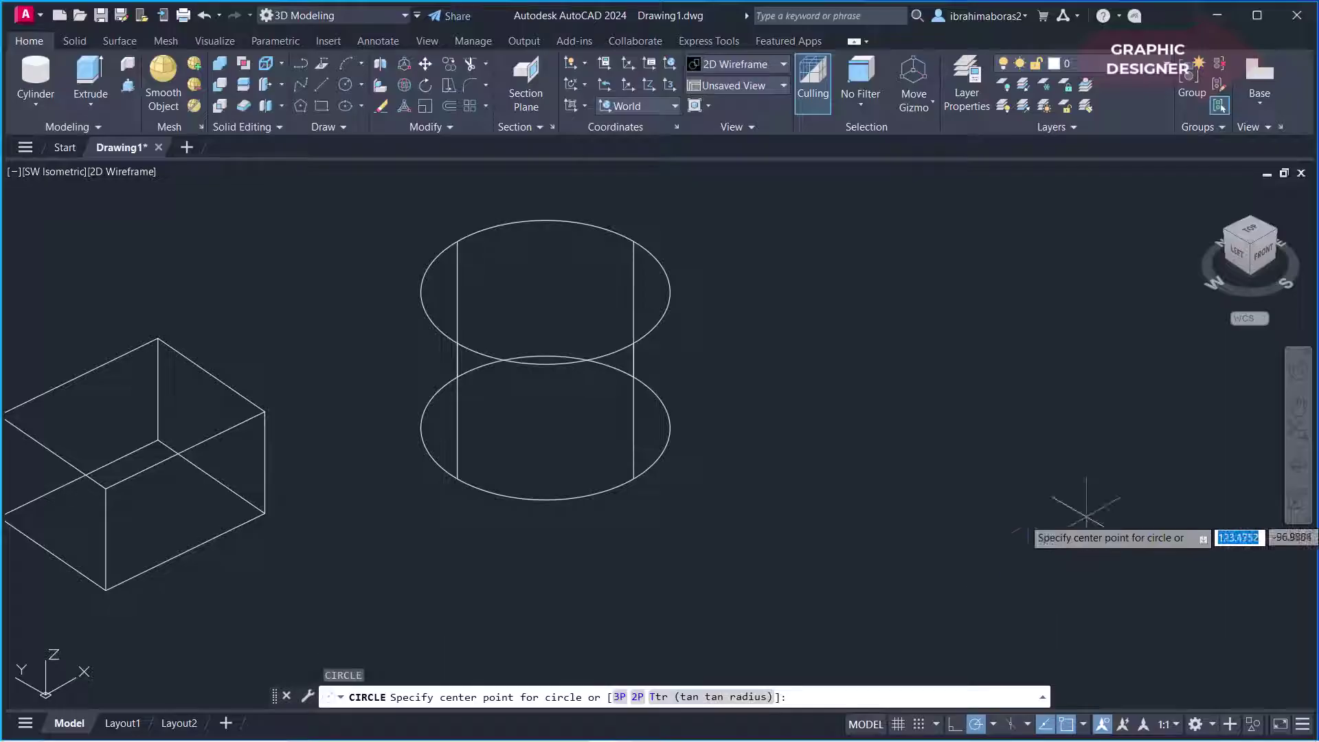
click(832, 417)
click(897, 424)
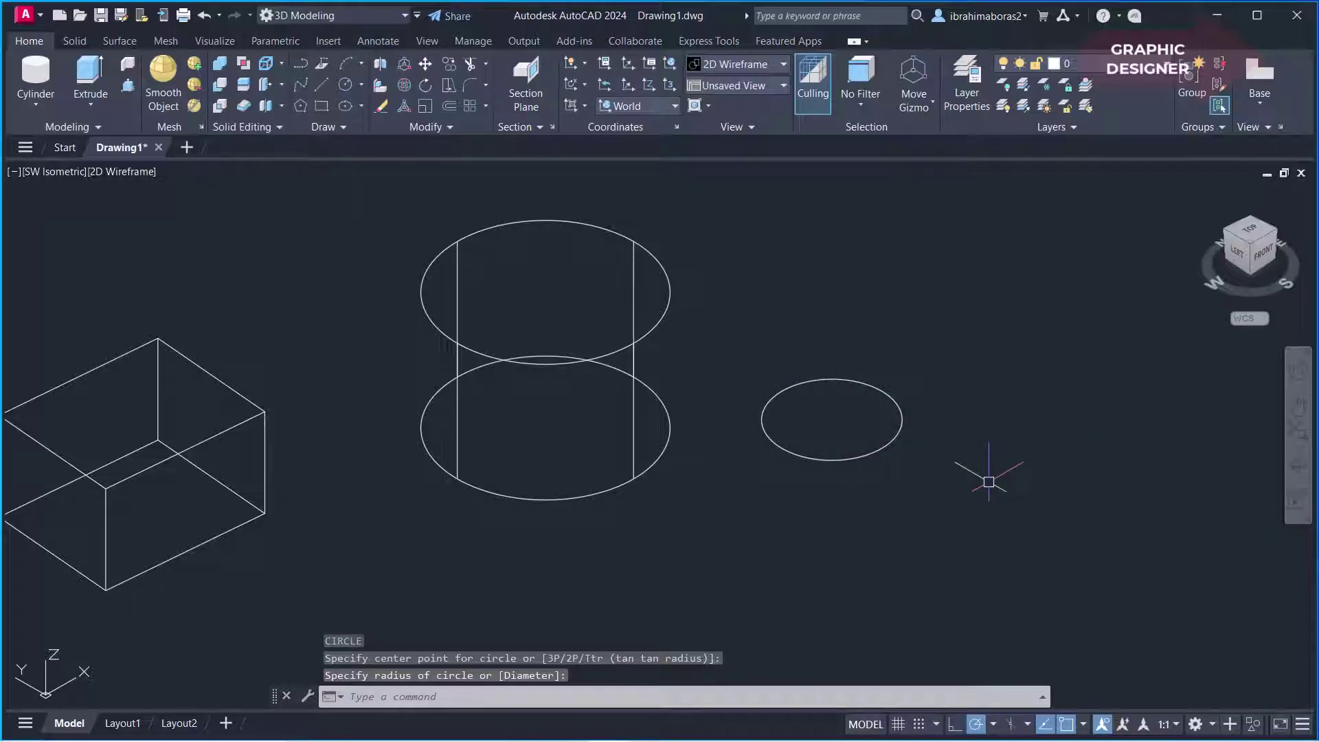
text(co)
key(Return)
click(893, 441)
key(Return)
click(927, 483)
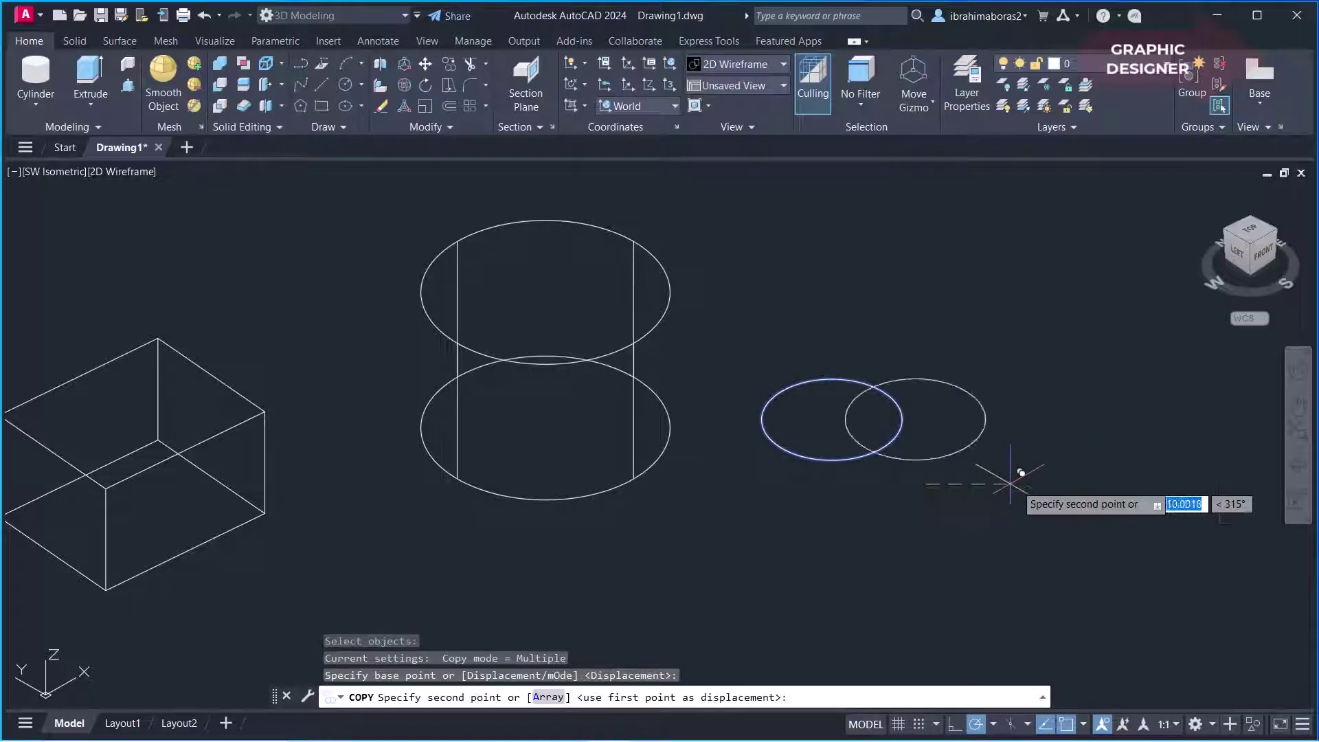
click(1161, 476)
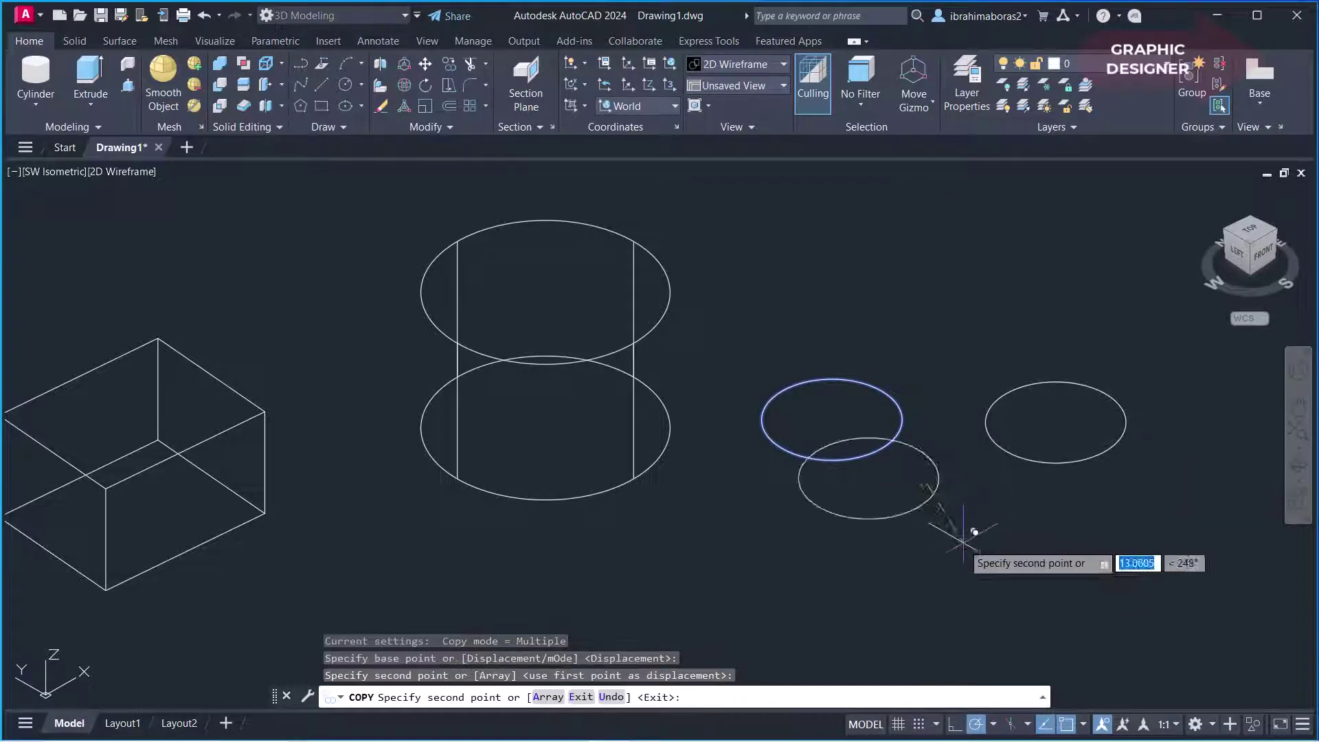
key(Escape)
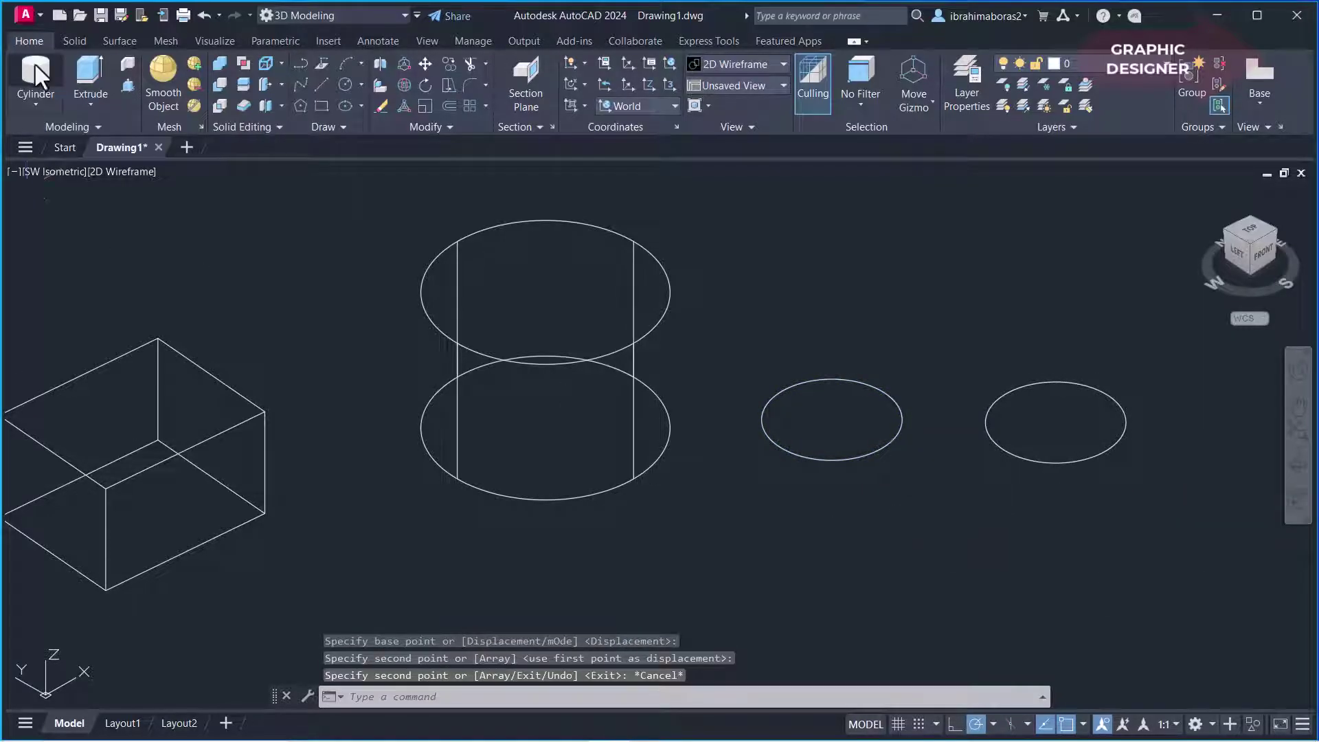
Draw a cylinder tangent to both circles (Ttr) with radius 15 and height 30
click(35, 69)
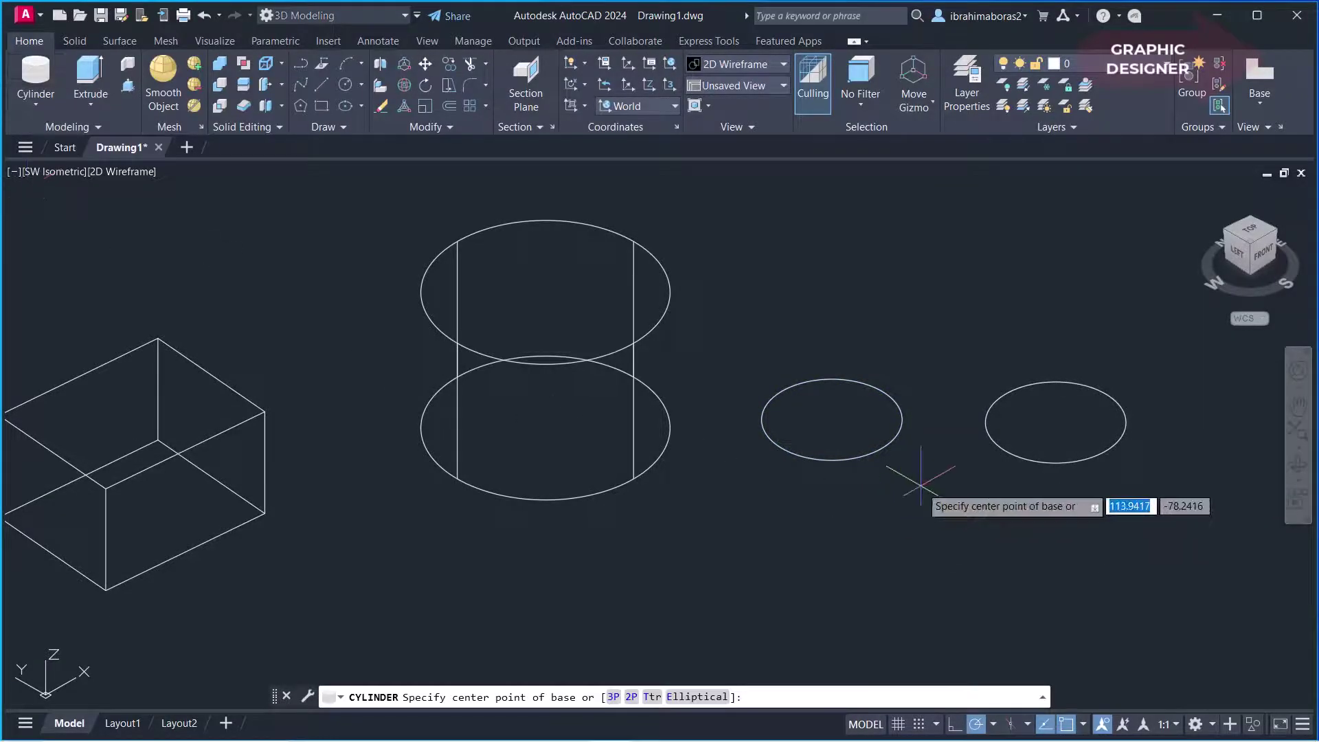
click(651, 697)
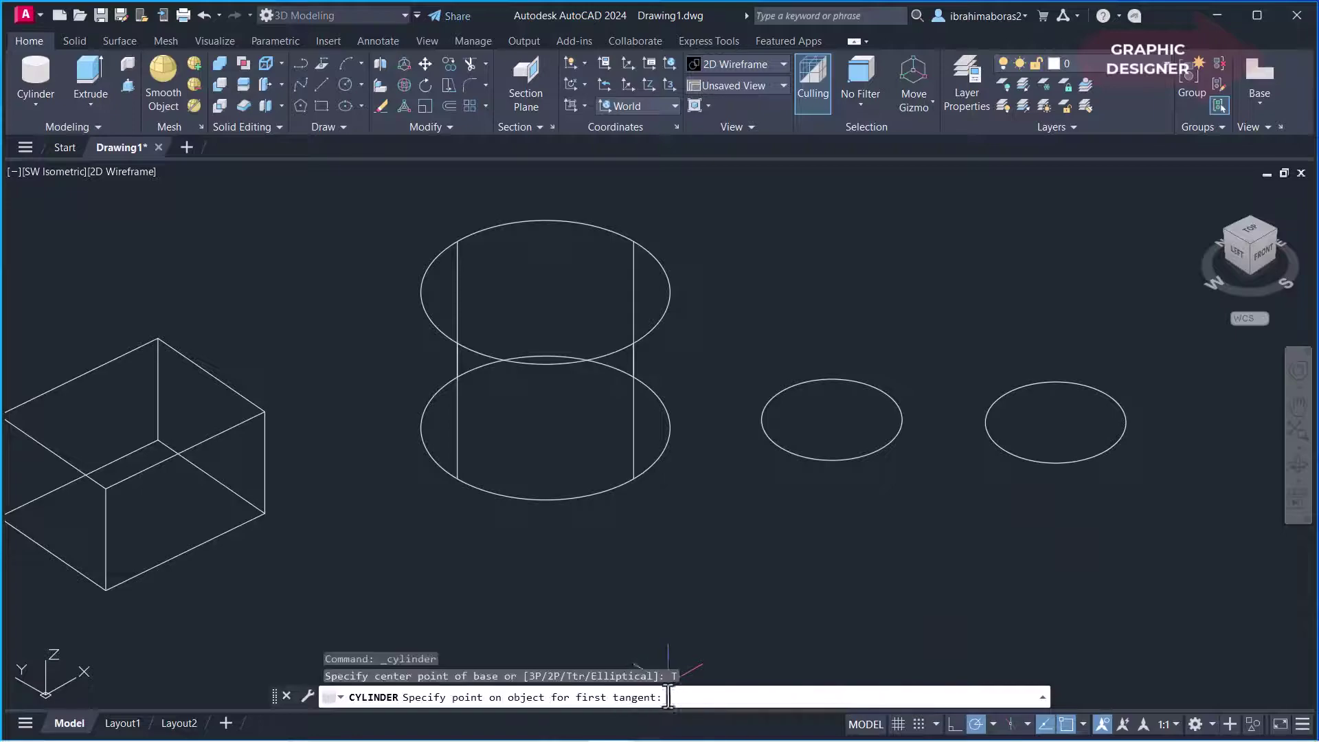
click(985, 420)
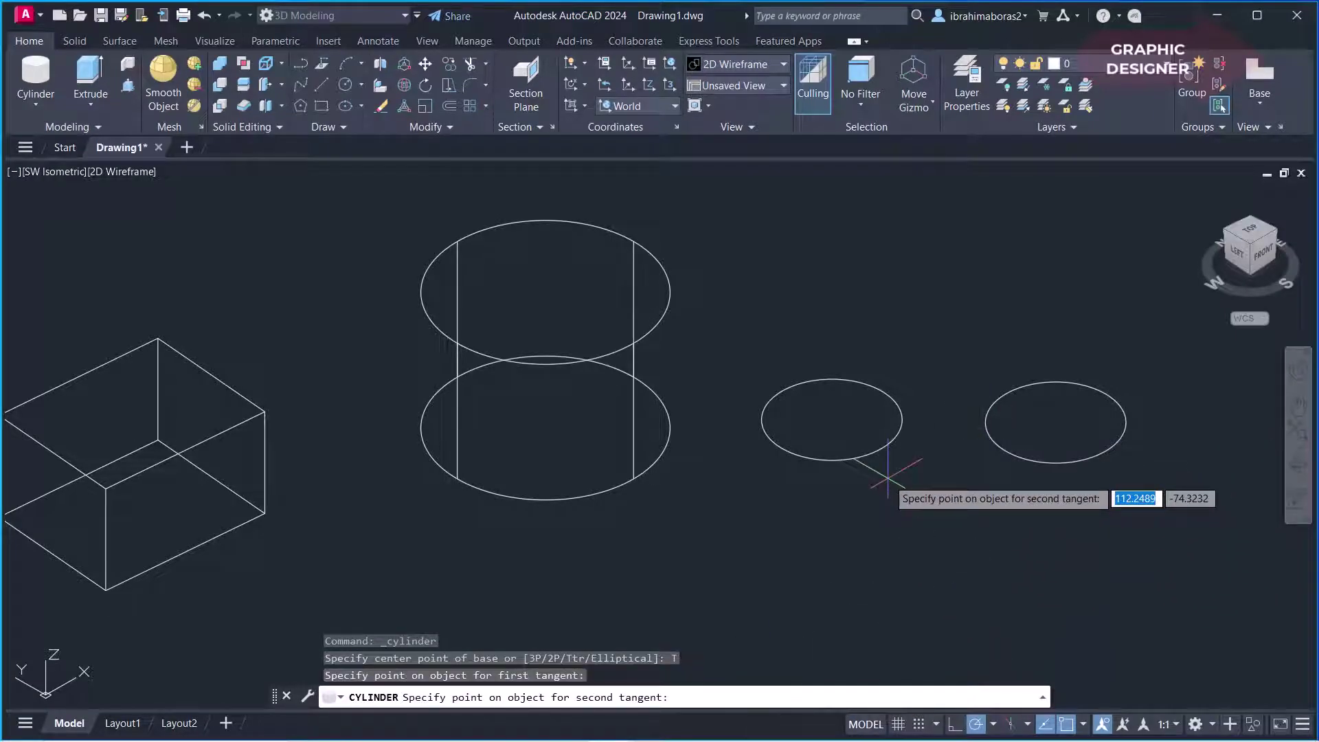
click(903, 419)
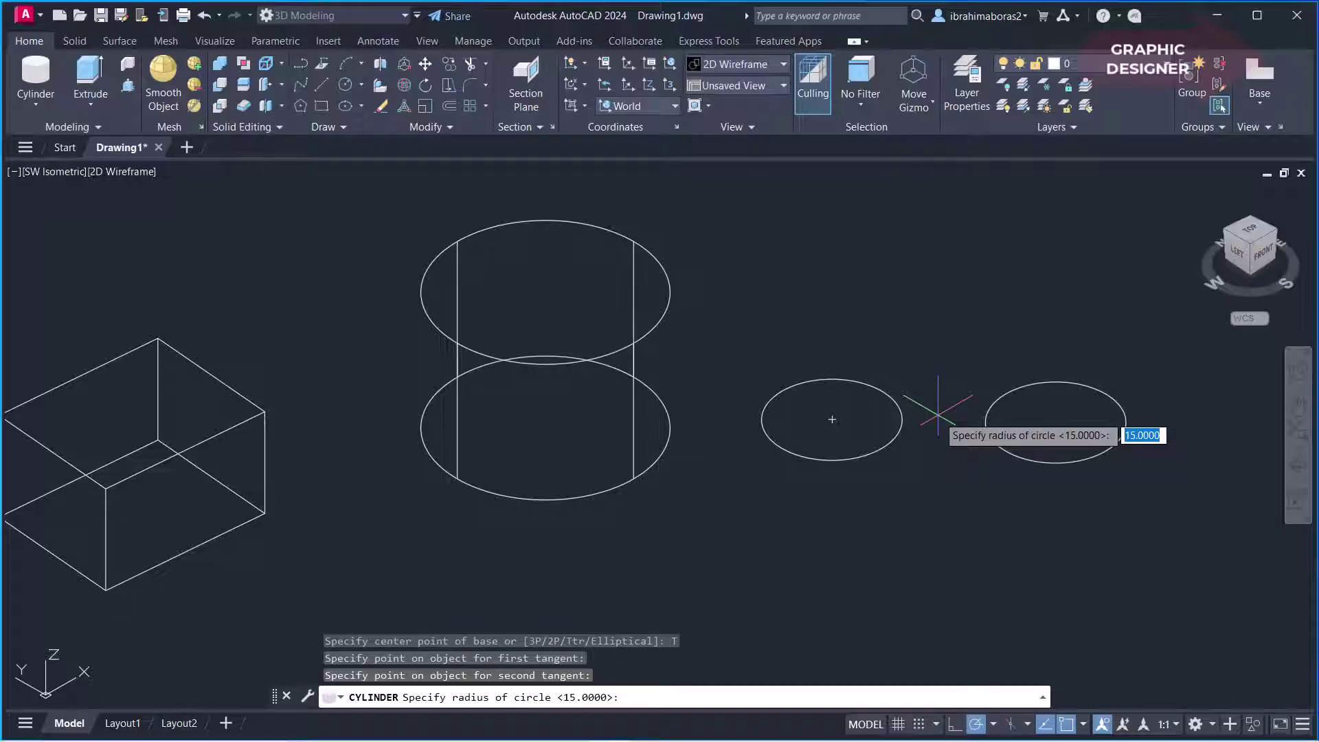
click(937, 415)
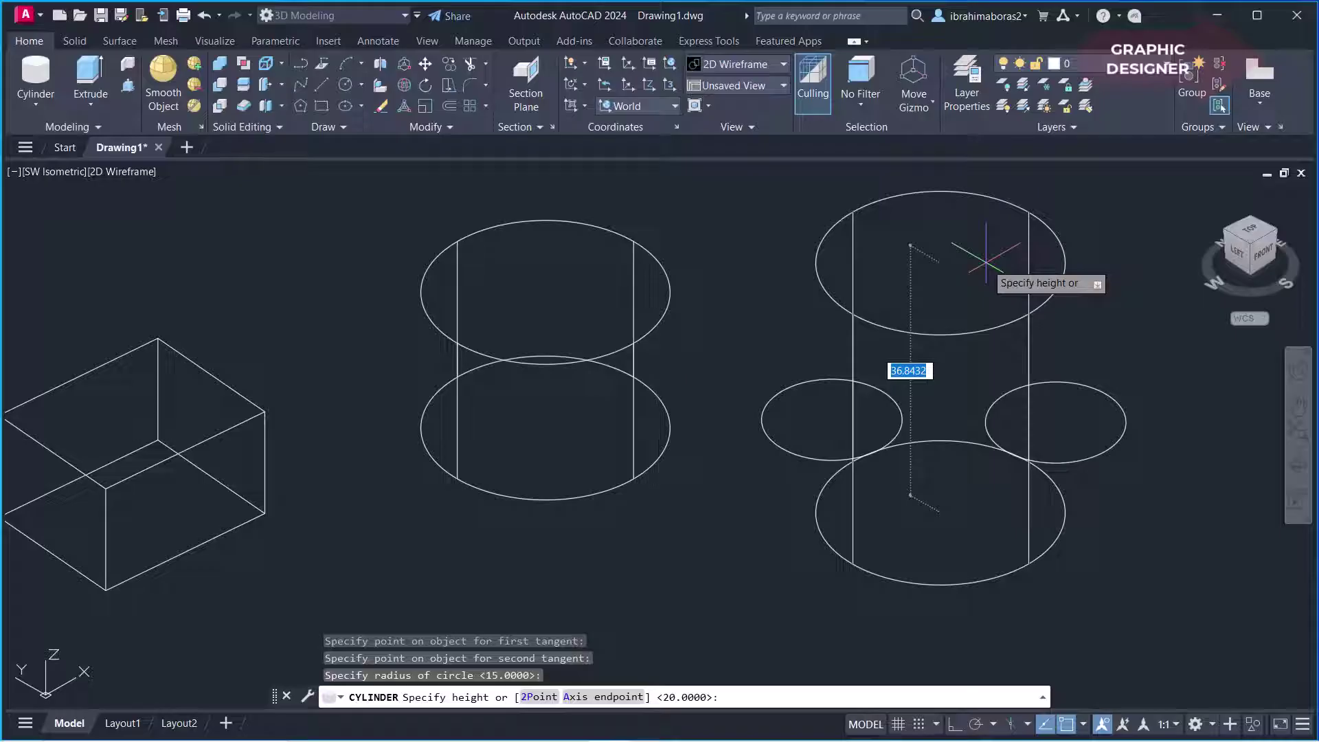
text(30)
key(Return)
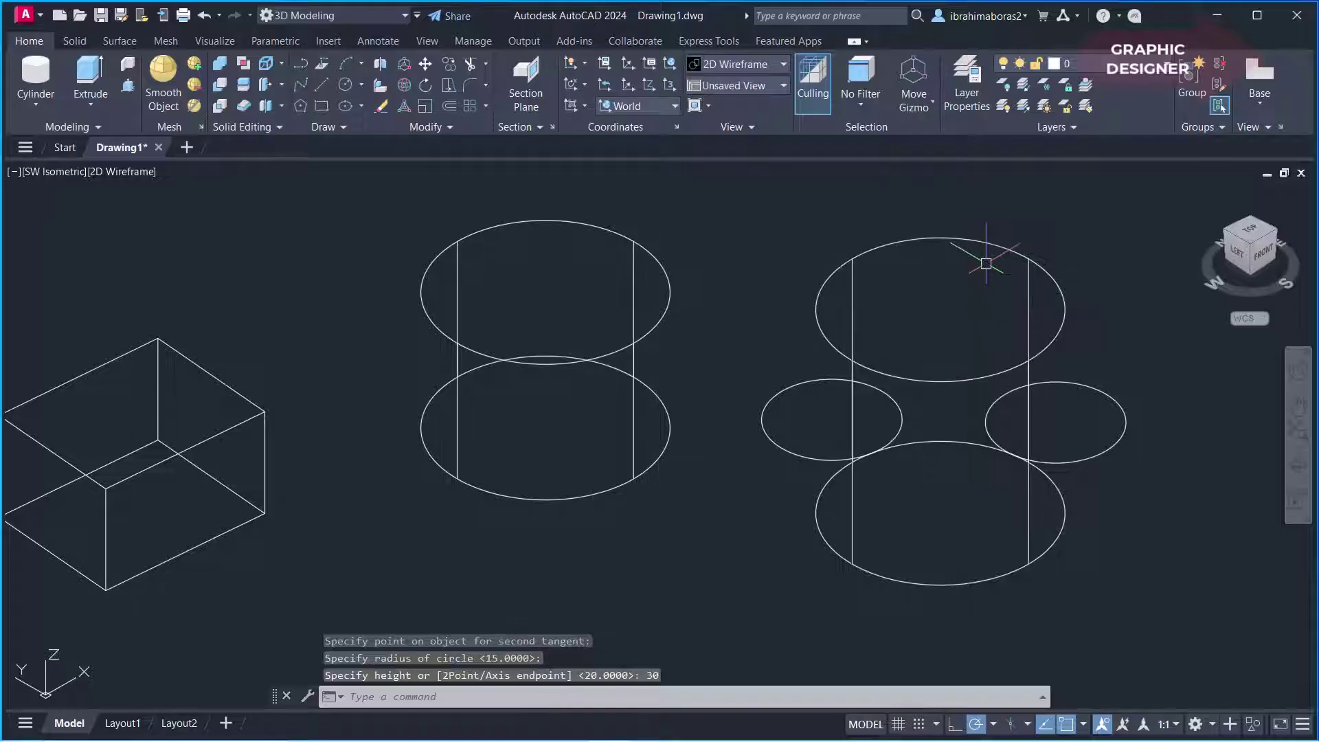
Switch the visual style to Shaded and orbit around the solids
click(124, 172)
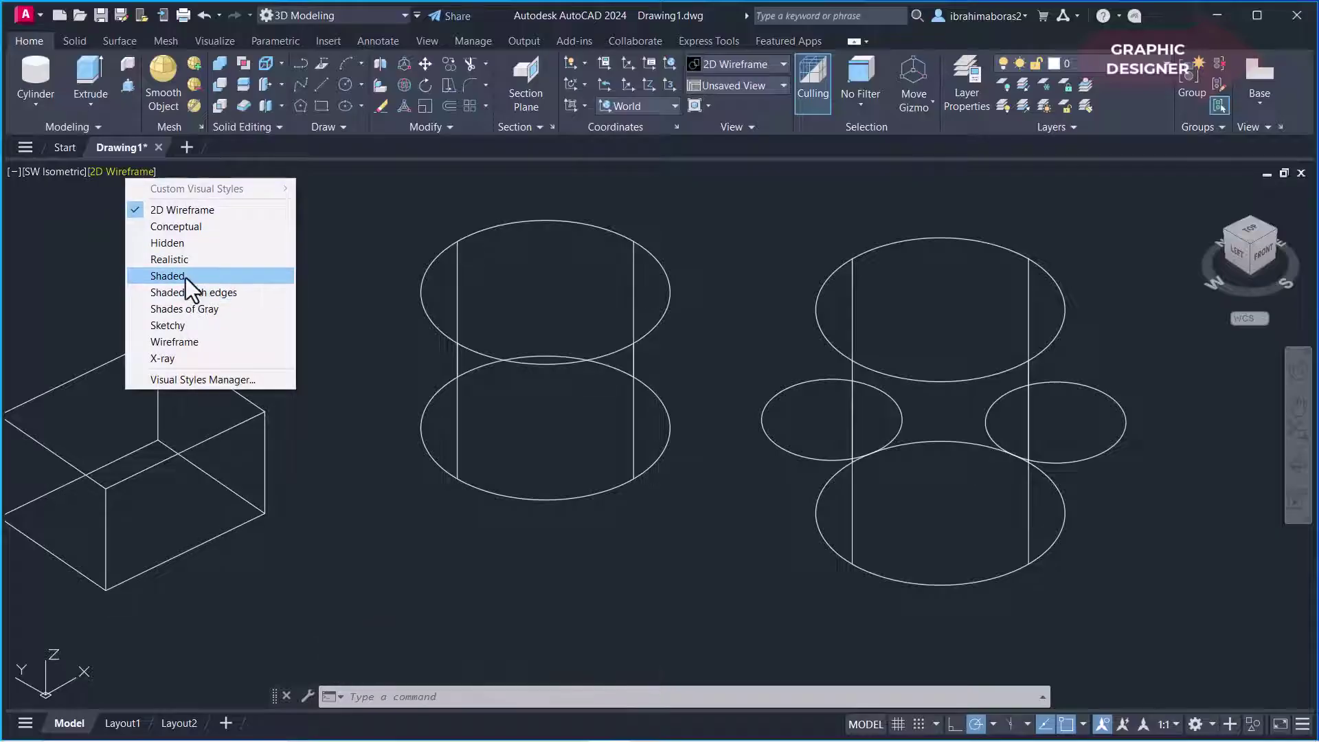
click(168, 275)
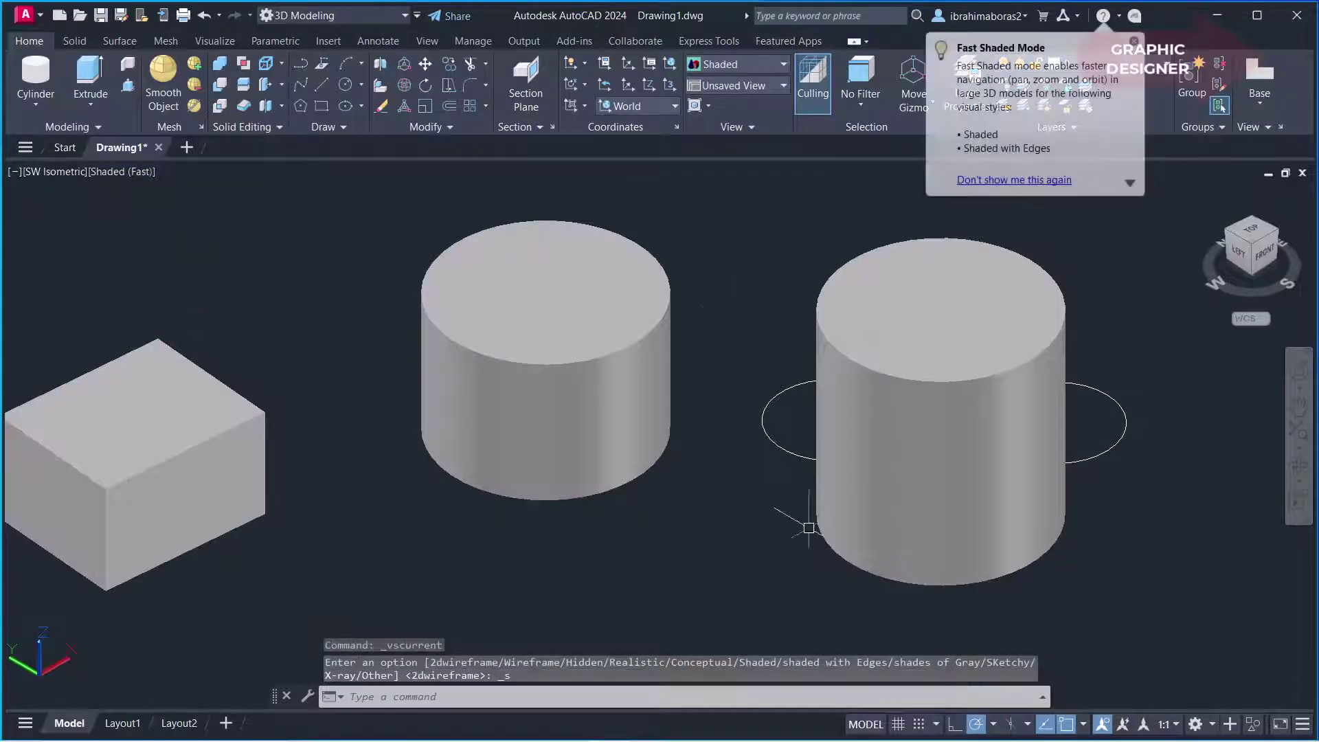
mouse_move(1127, 492)
shift+middle_down()
mouse_move(786, 548)
mouse_move(750, 569)
shift+middle_up()
scroll(786, 548, down, 5)
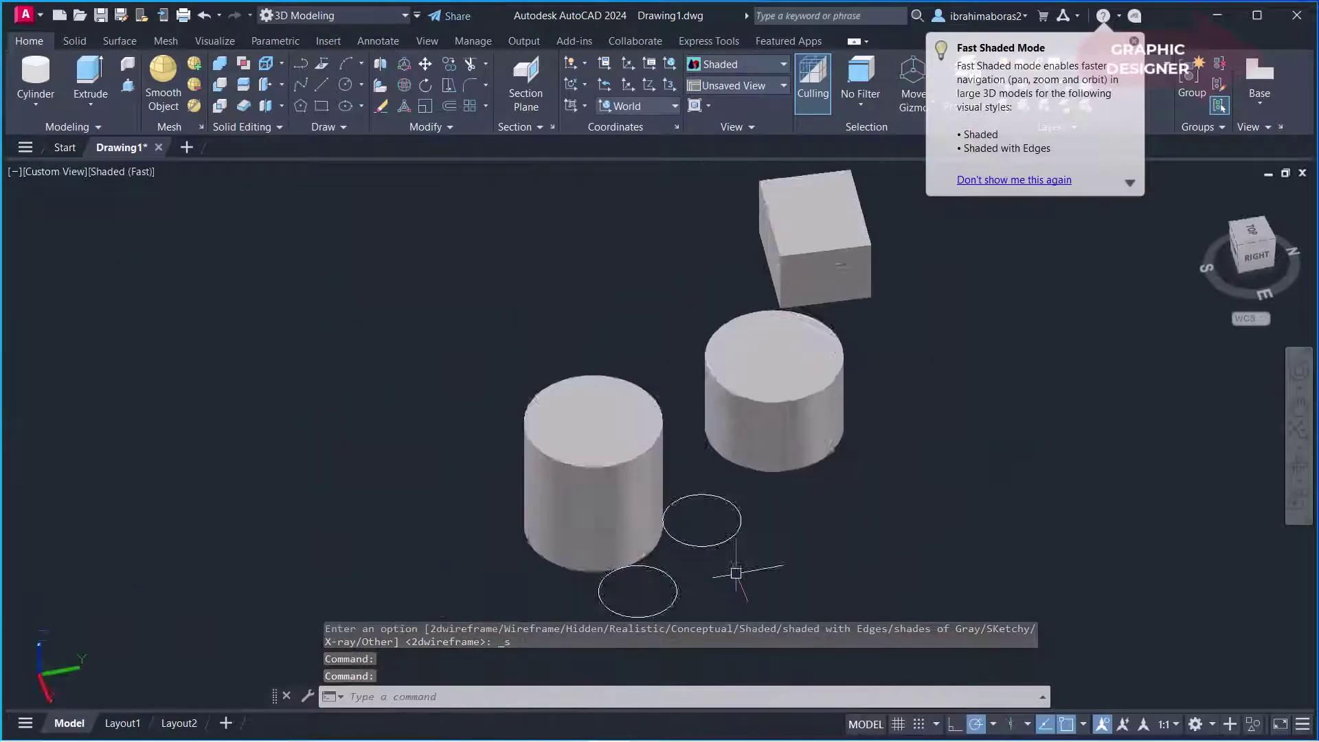
scroll(698, 534, up, 4)
mouse_move(668, 550)
middle_down()
mouse_move(615, 540)
mouse_move(926, 512)
middle_up()
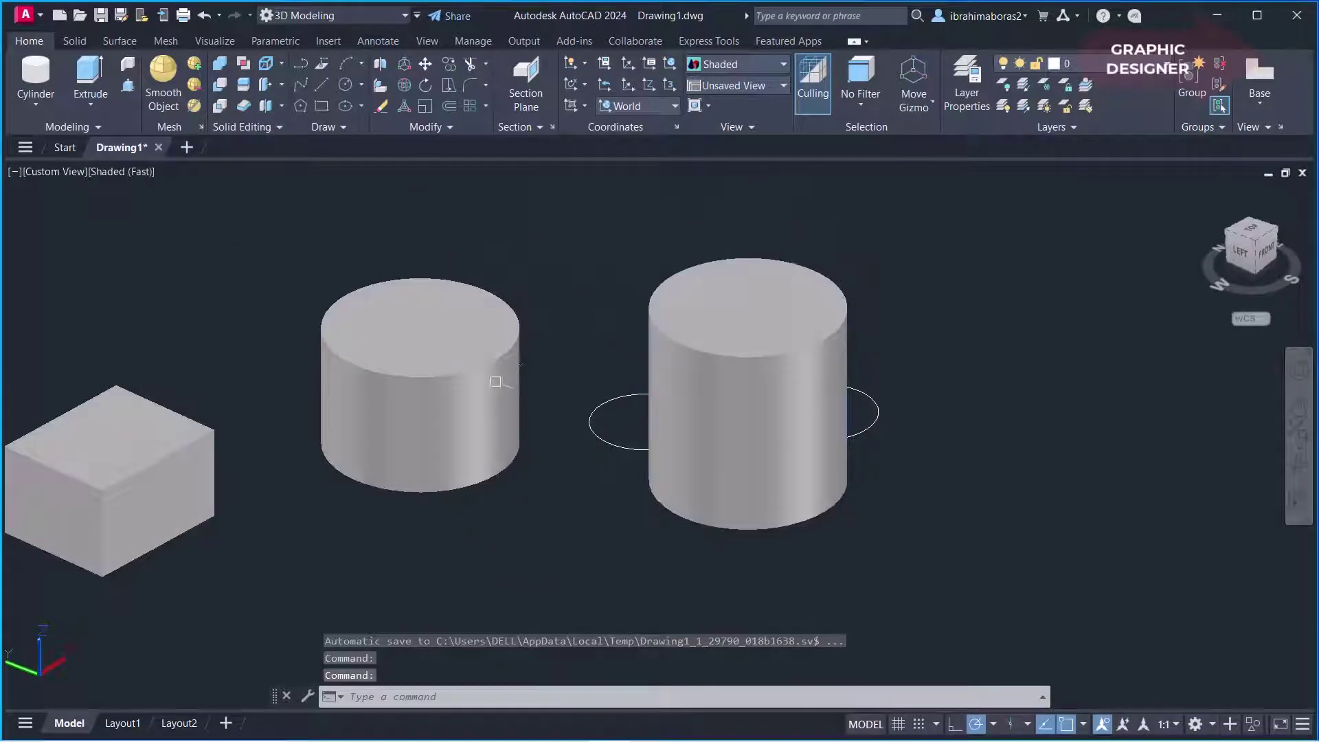
Return to the 2D Wireframe visual style with all shapes in view
click(122, 171)
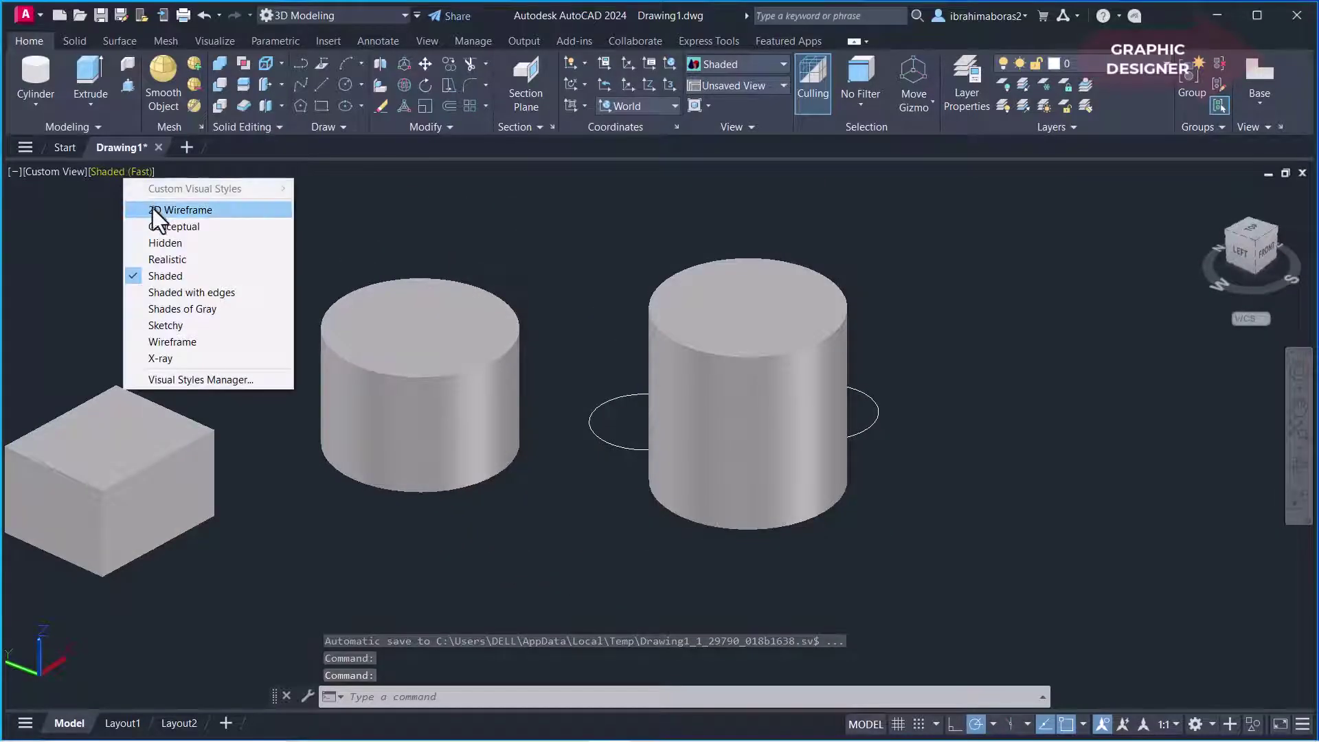
click(152, 209)
scroll(810, 473, down, 3)
scroll(687, 440, down, 2)
scroll(605, 454, down, 2)
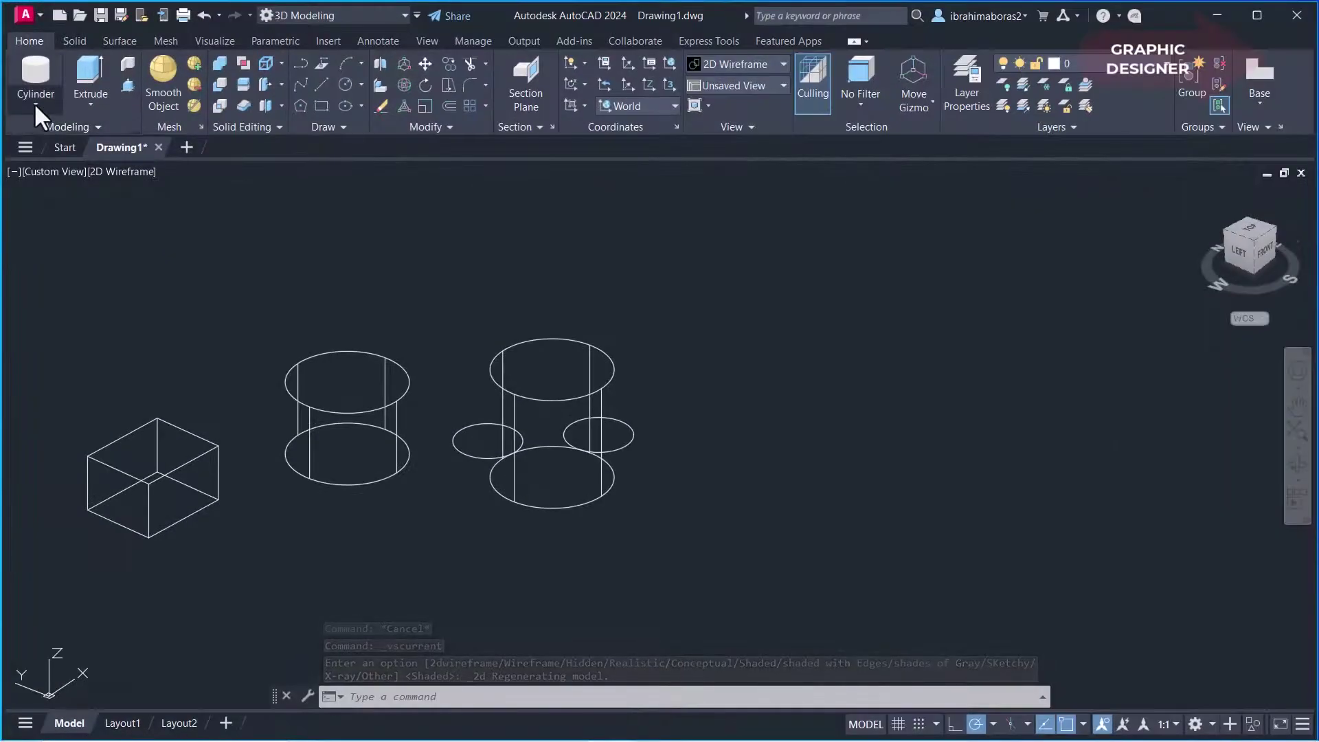
Draw a pointed cone, base radius 10 and height 20, right of the cylinders
click(34, 103)
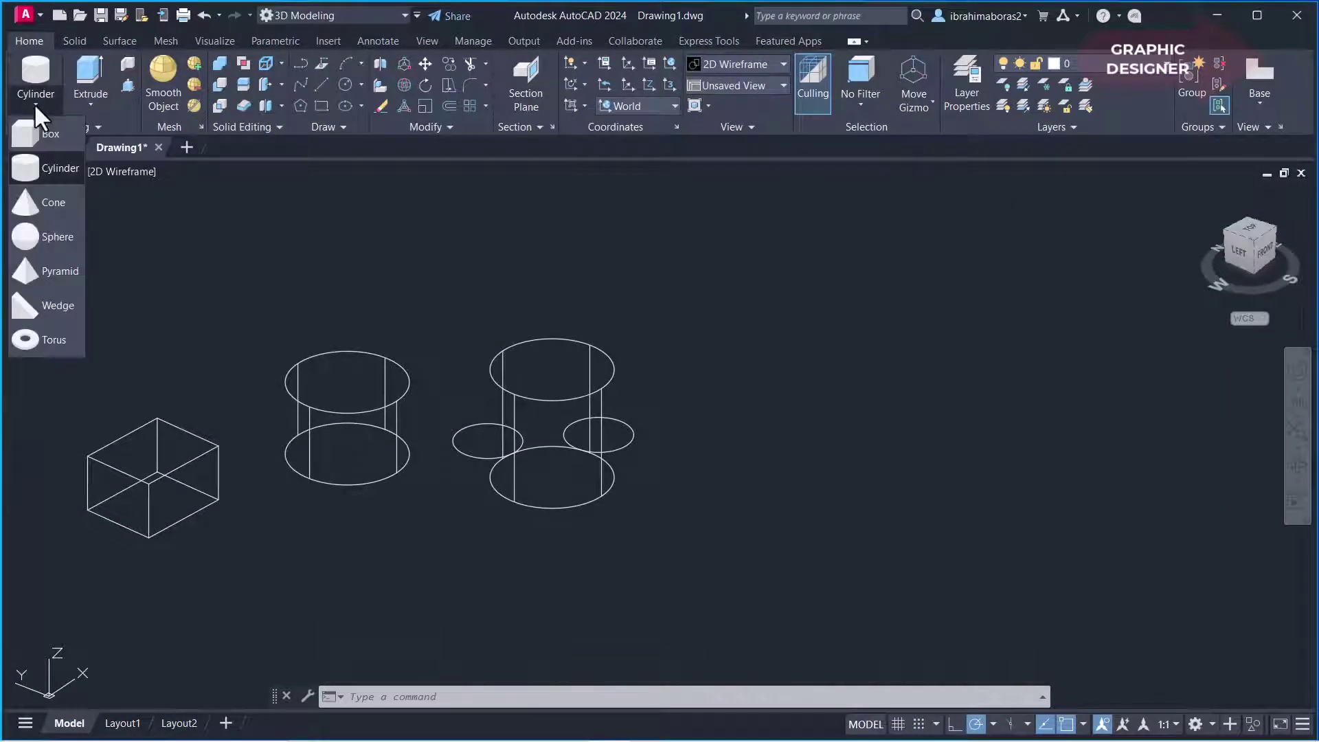
click(36, 200)
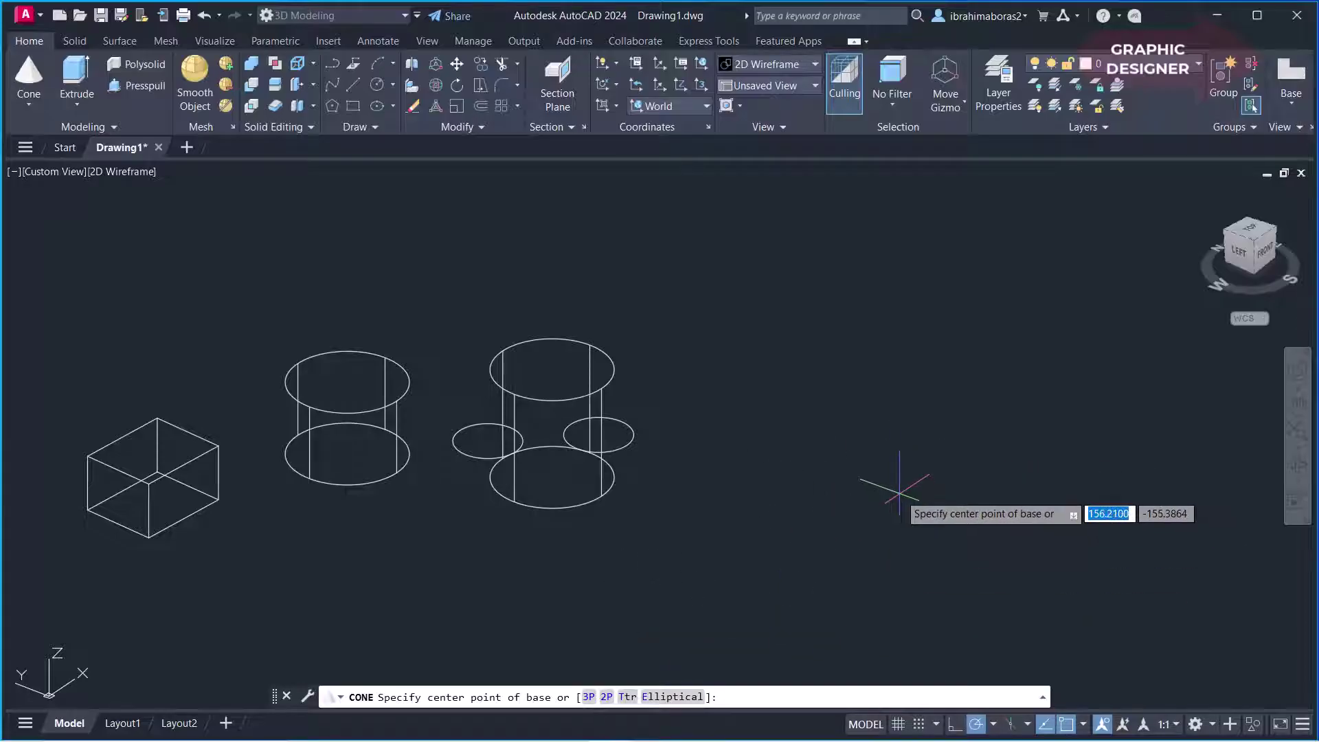
click(899, 422)
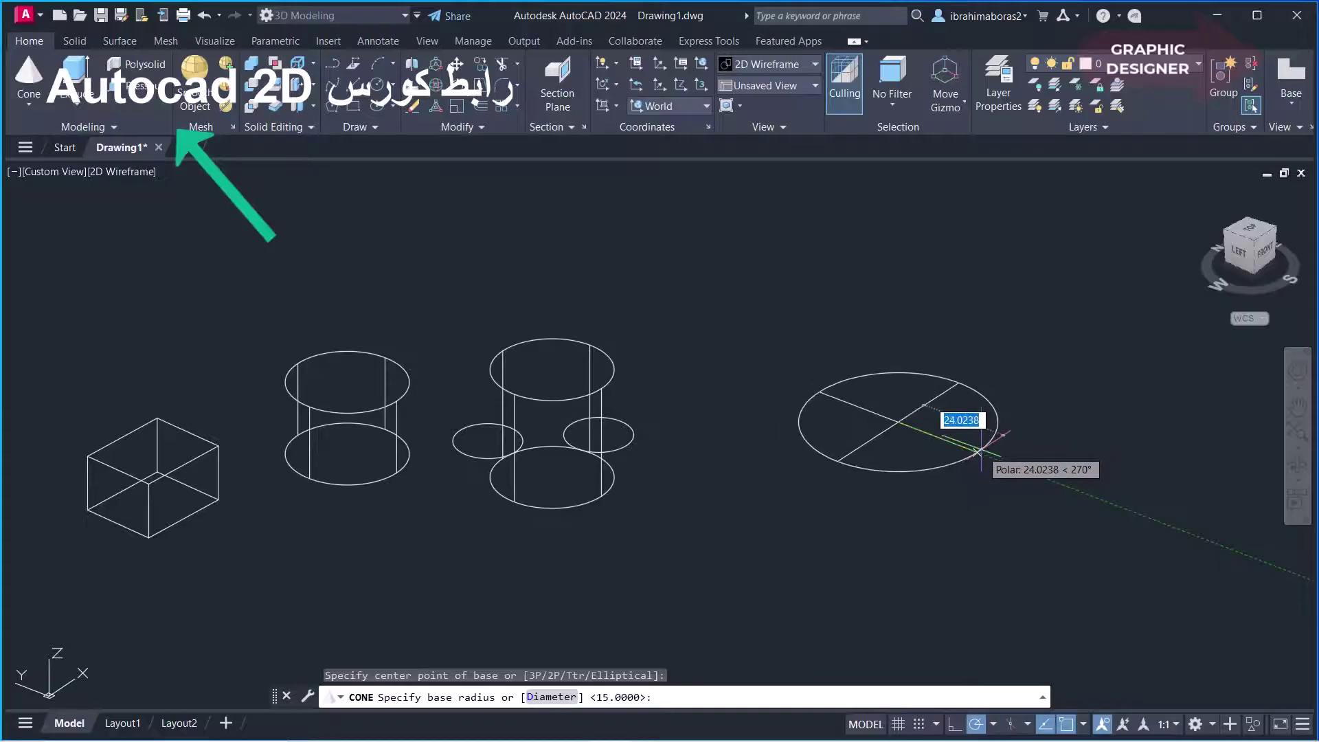
text(10)
key(Return)
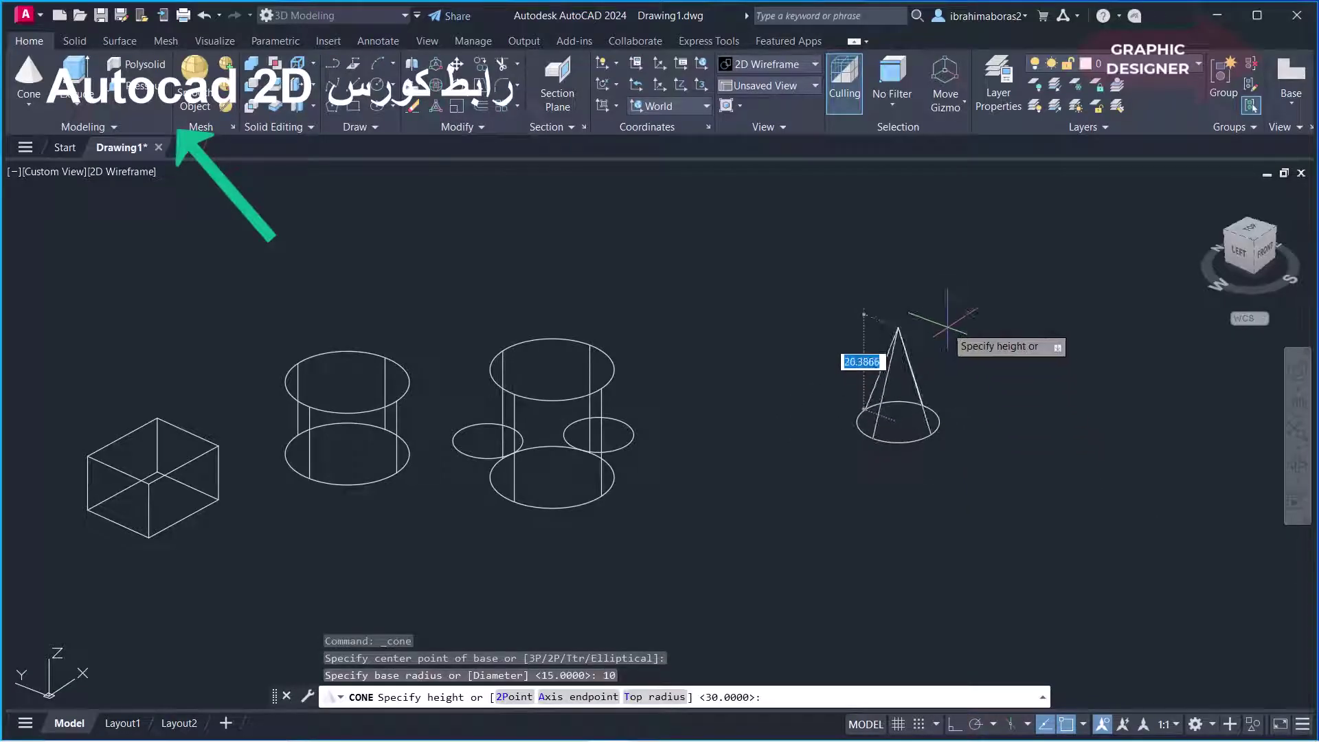
scroll(946, 322, up, 2)
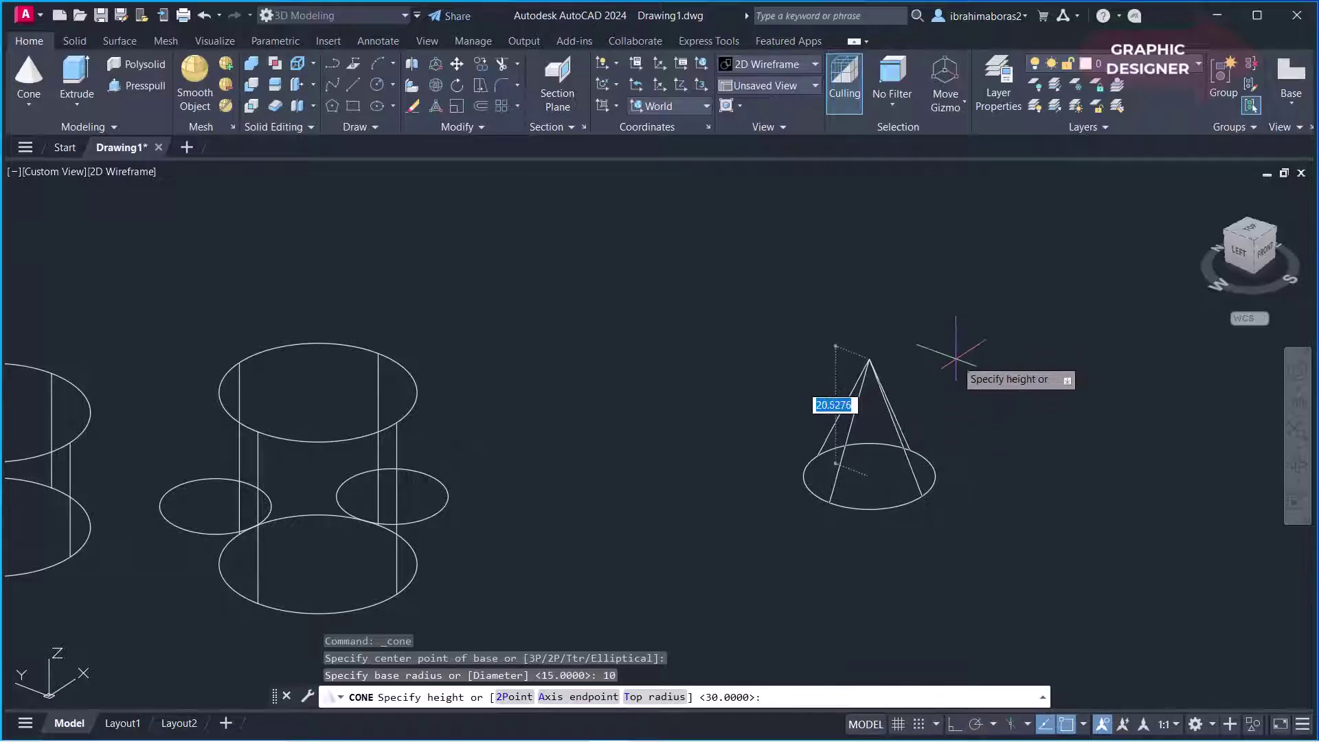
text(20)
key(Return)
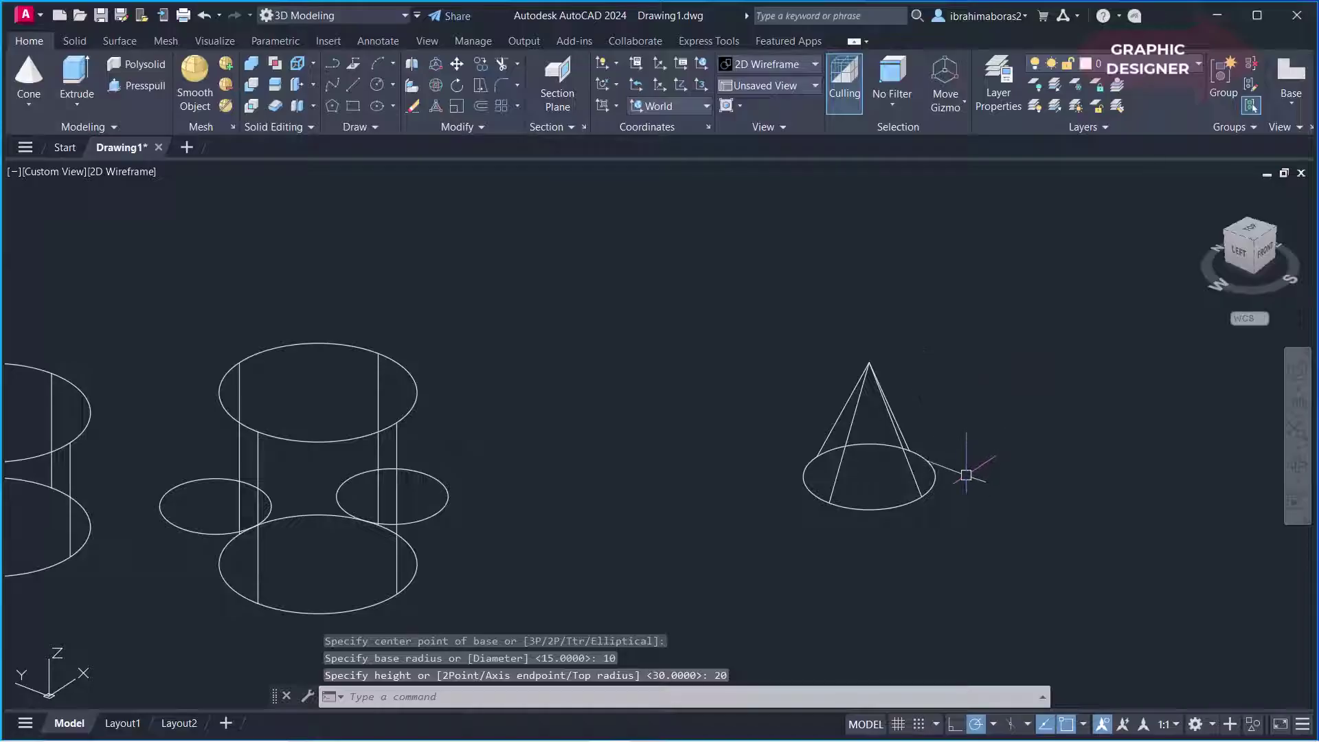
click(117, 171)
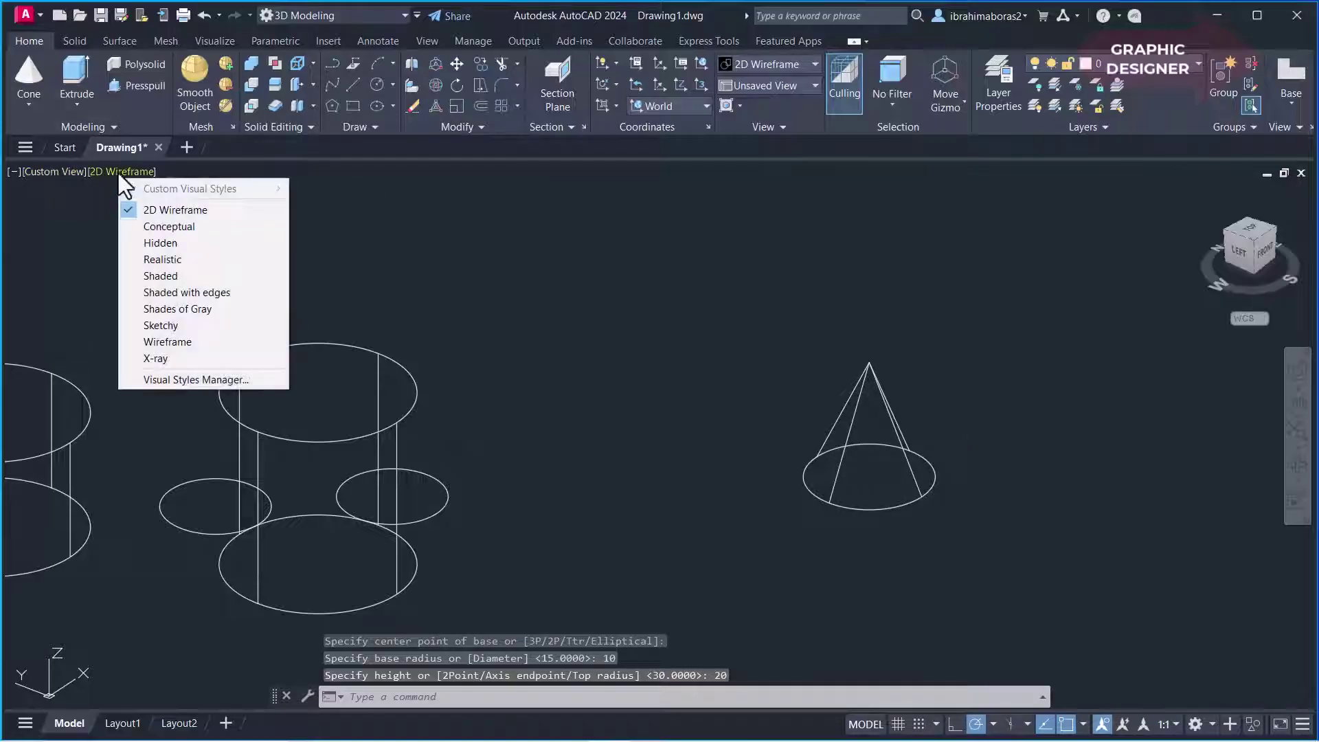
click(178, 275)
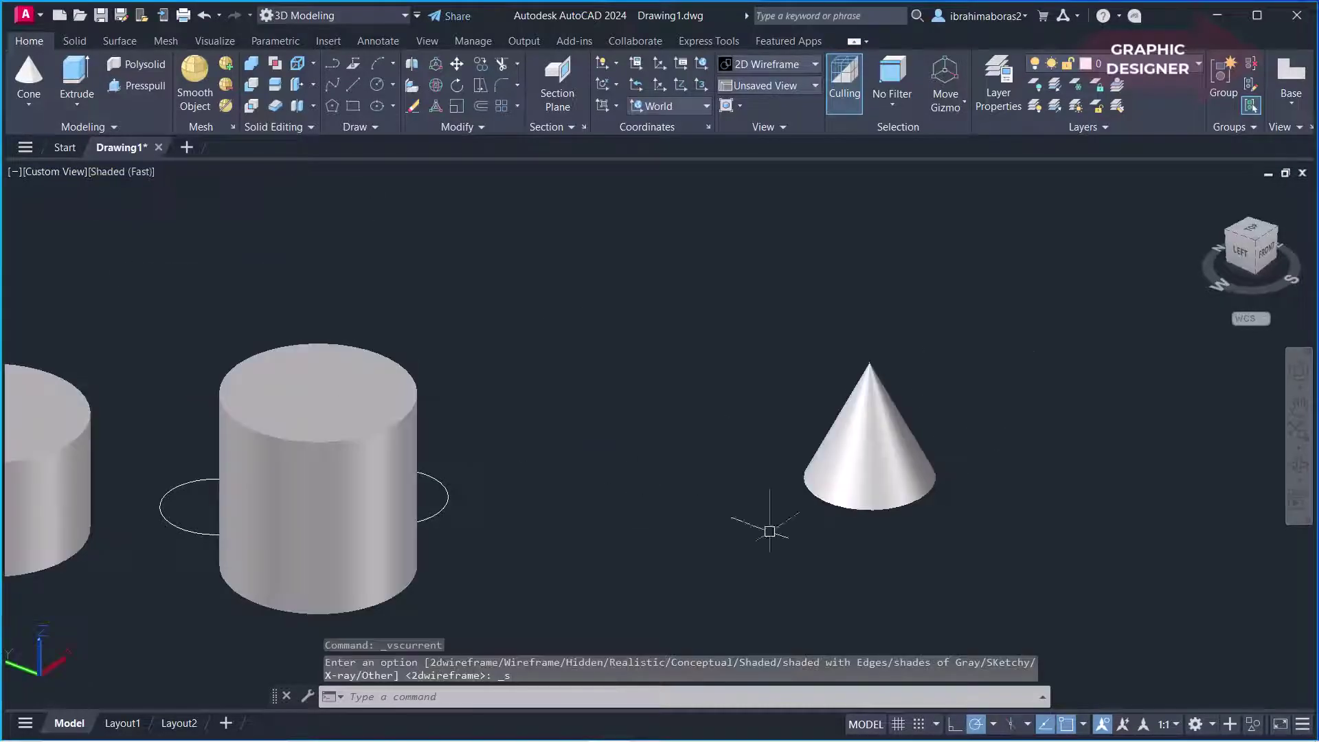
middle_drag(977, 518, 671, 444)
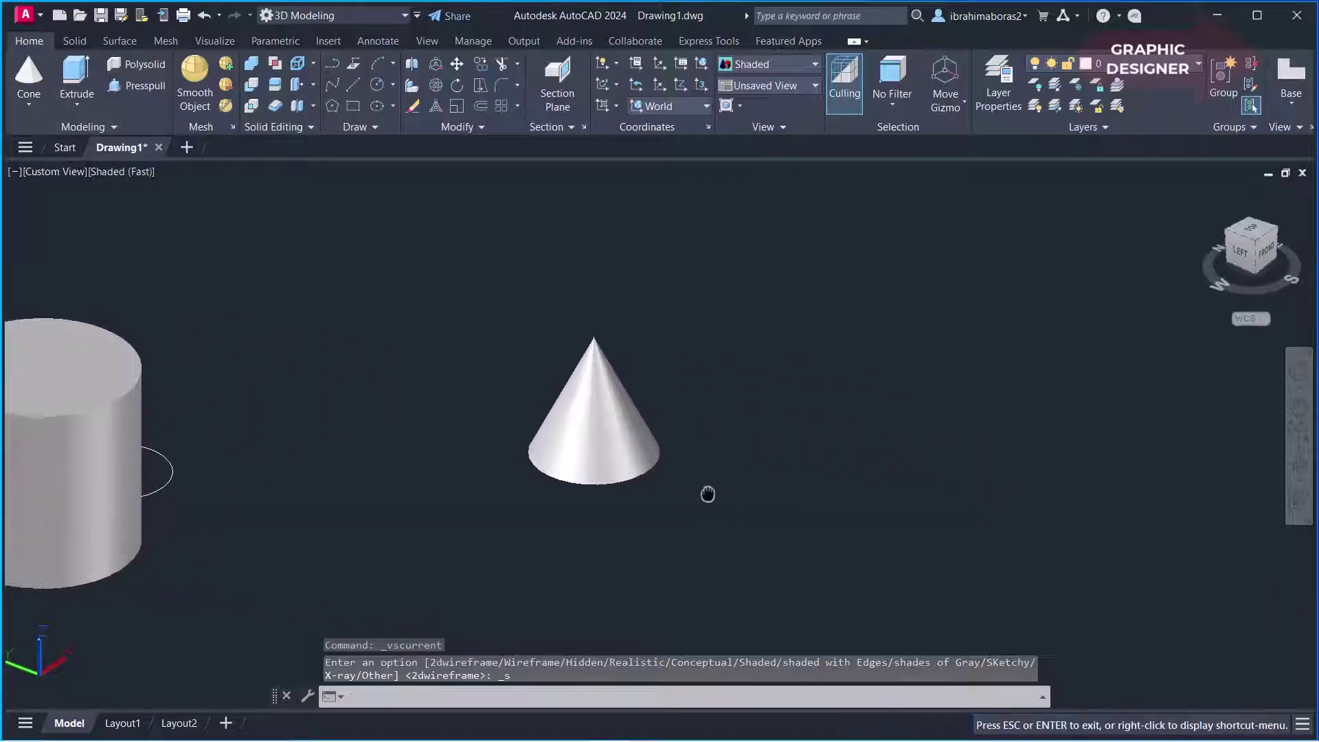
key(Escape)
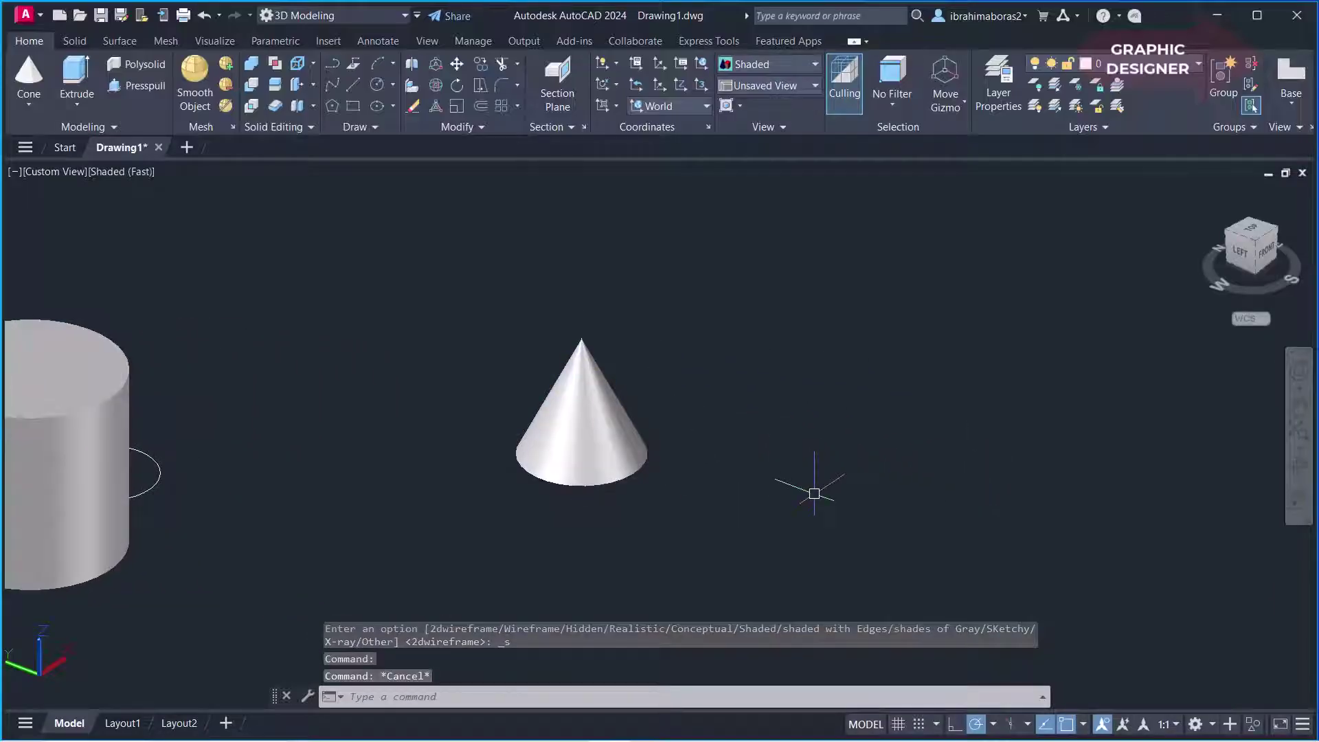
click(113, 172)
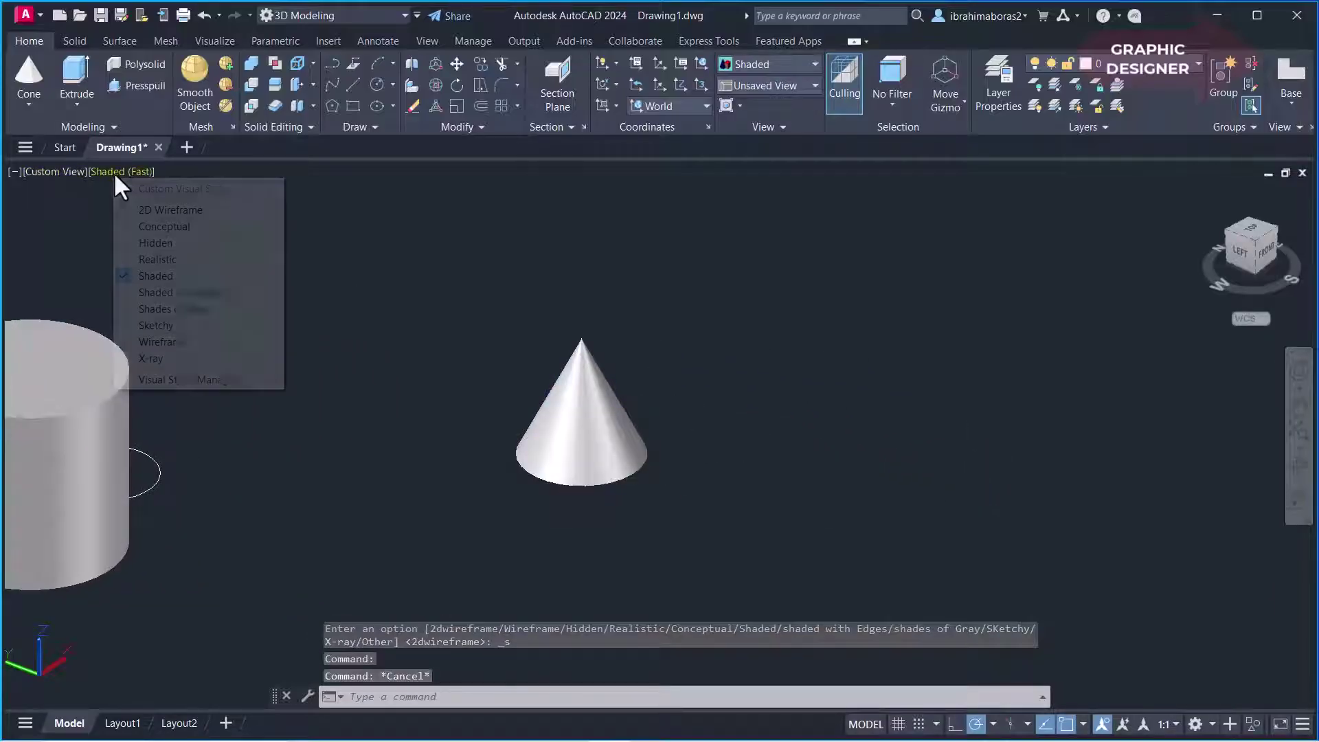
click(175, 208)
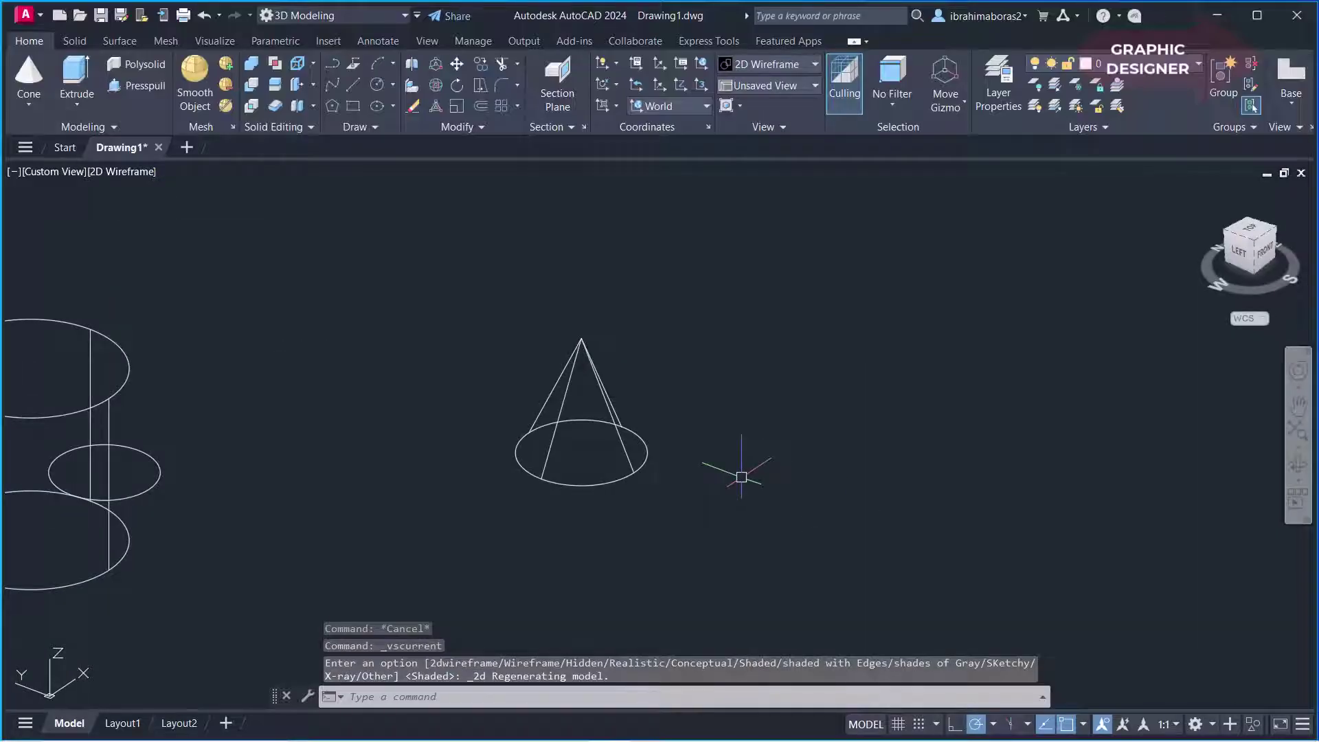
Start a cone right of the pointed cone with base radius 15 and top radius 10
click(28, 76)
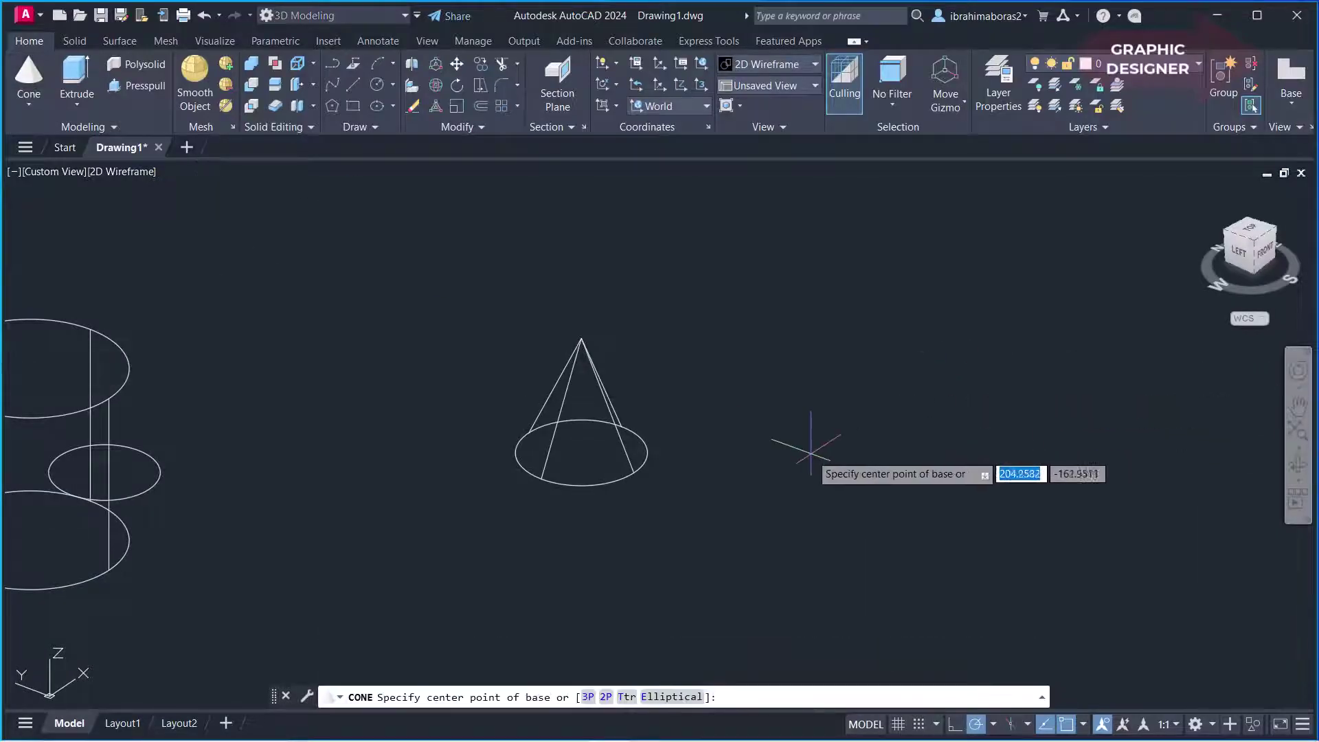
click(847, 445)
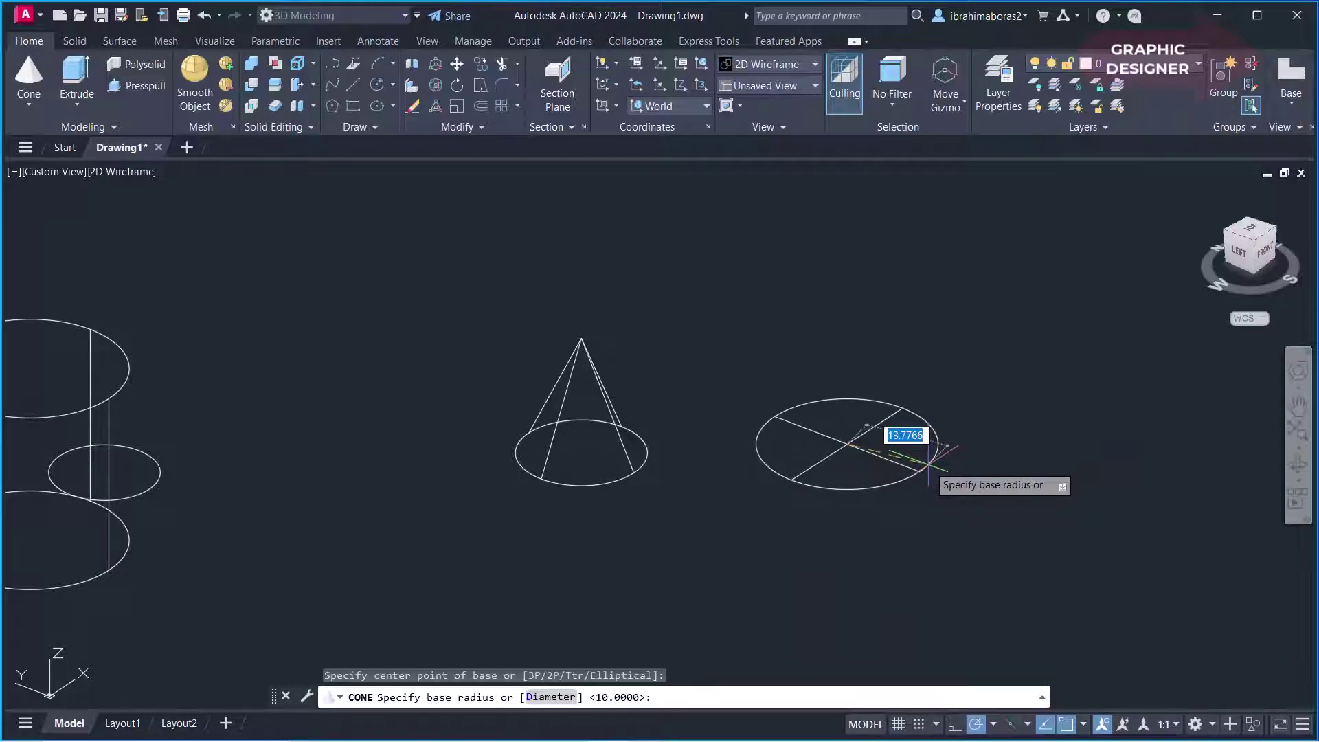
key(Return)
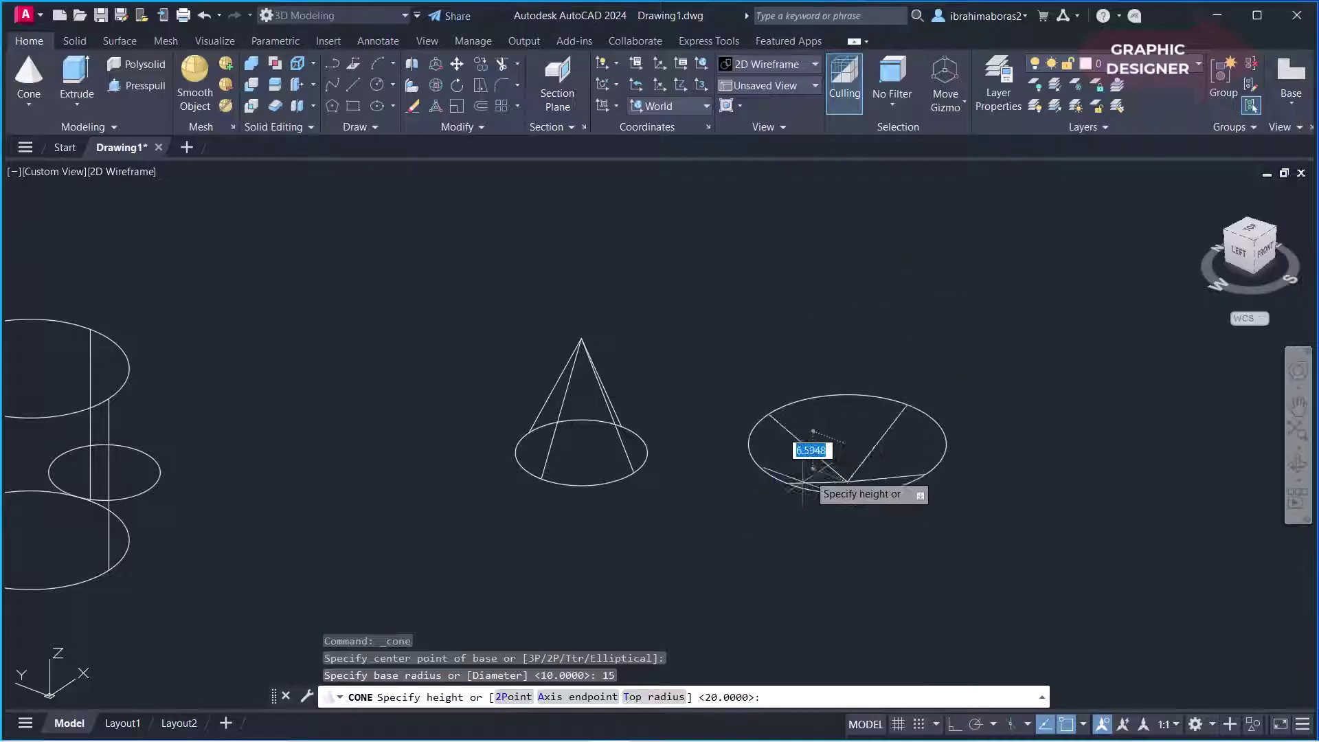
click(650, 698)
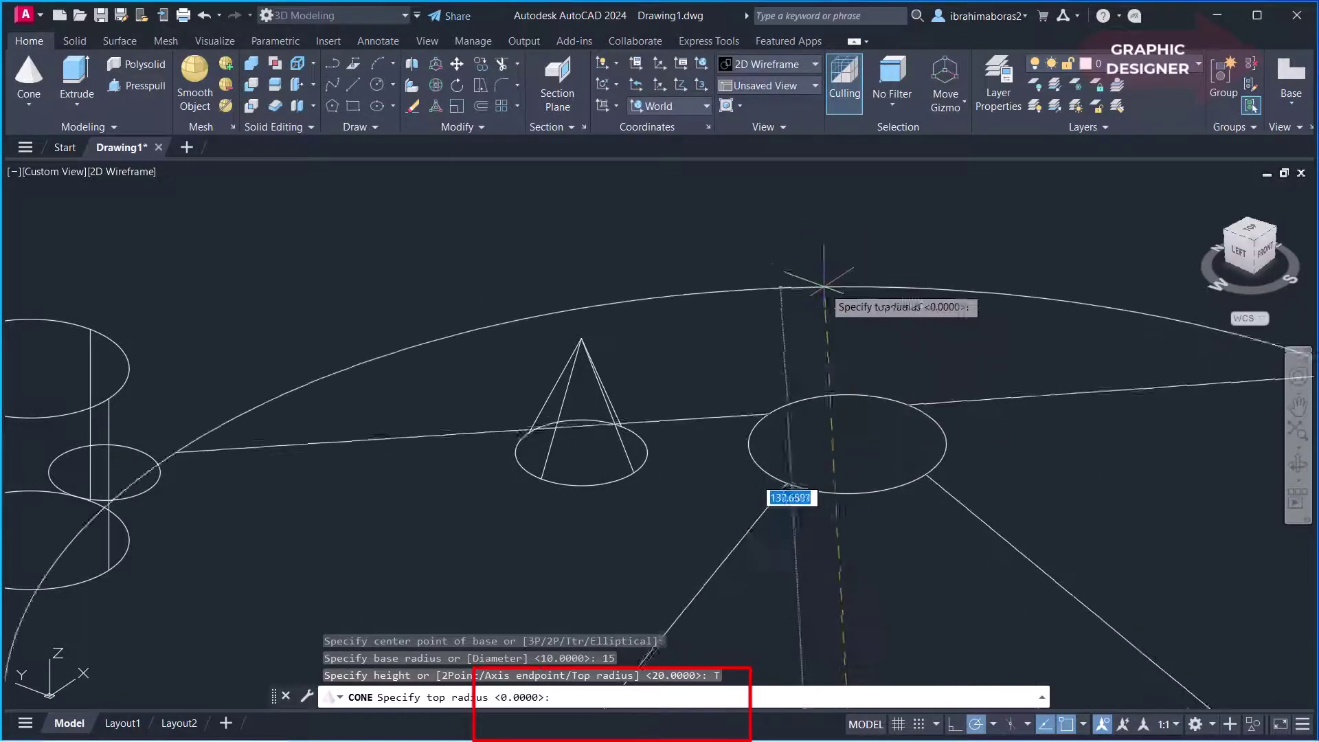
scroll(844, 314, down, 4)
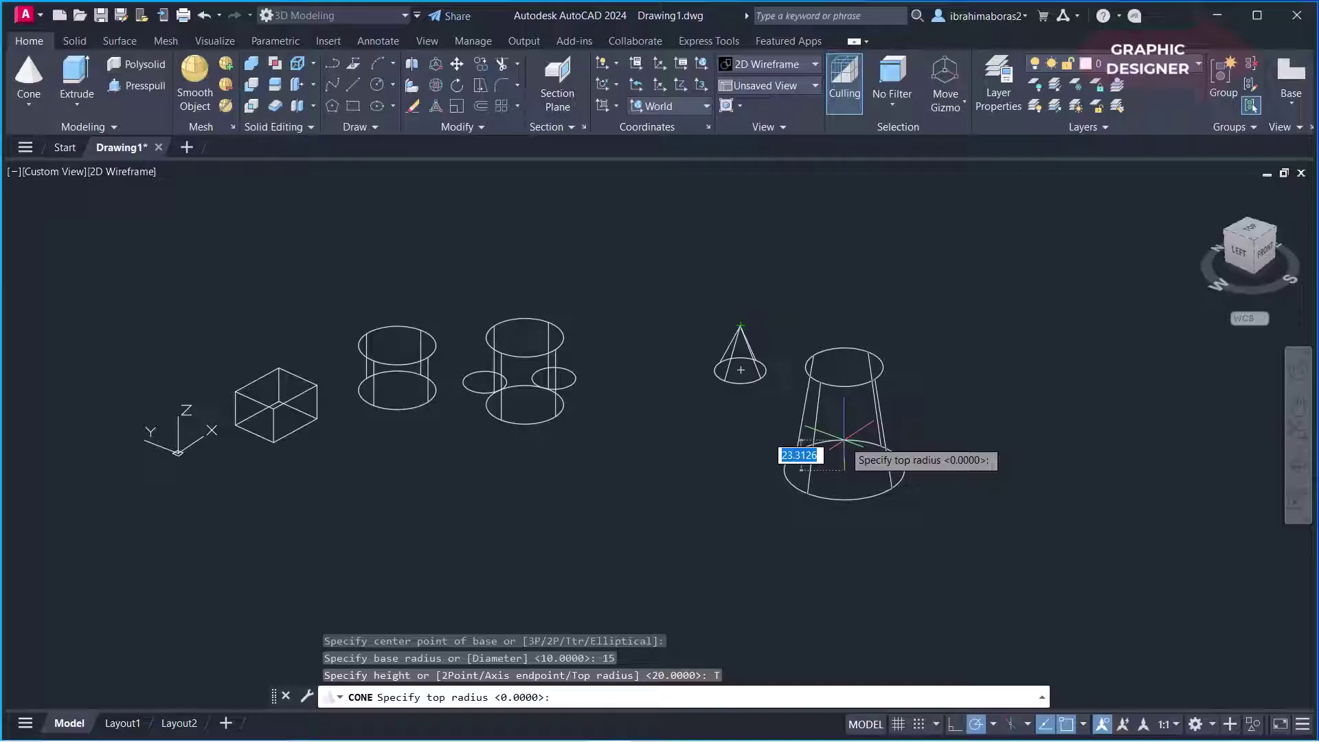
key(Return)
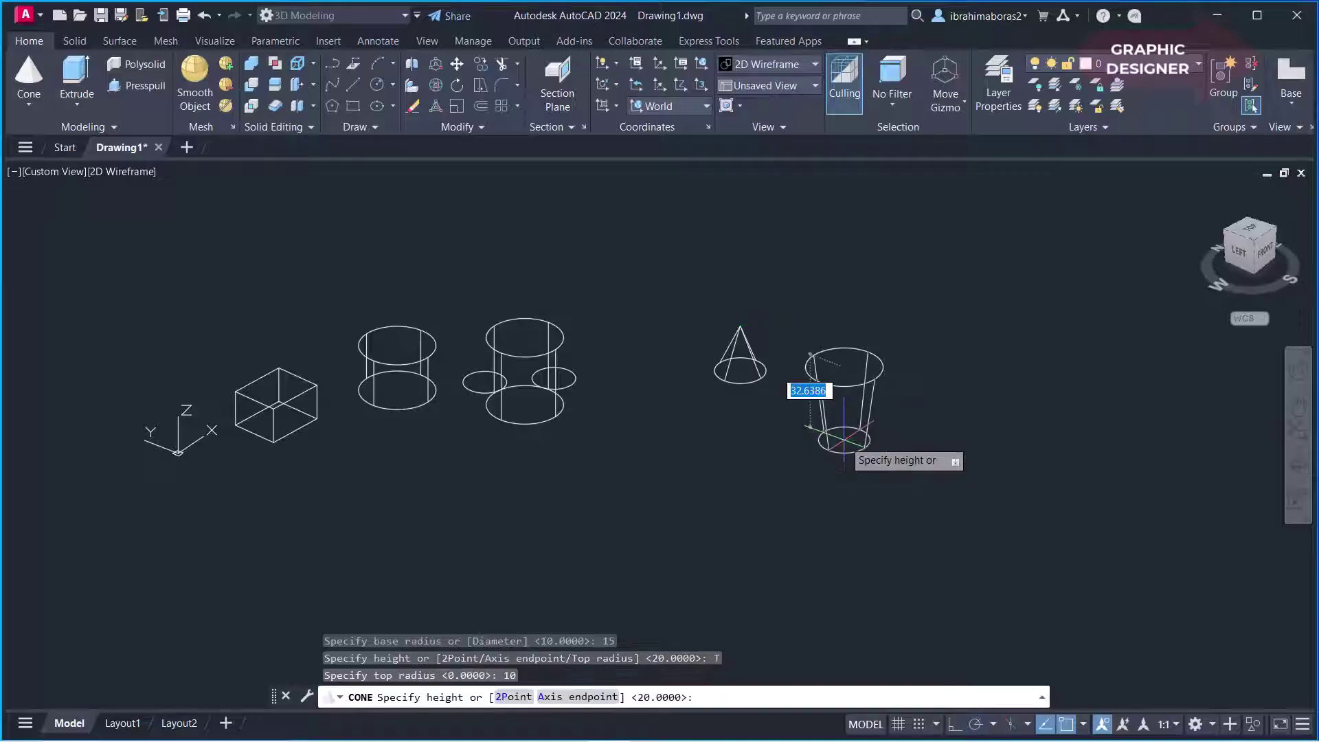
Pick the truncated cone's height to finish it
scroll(845, 412, up, 2)
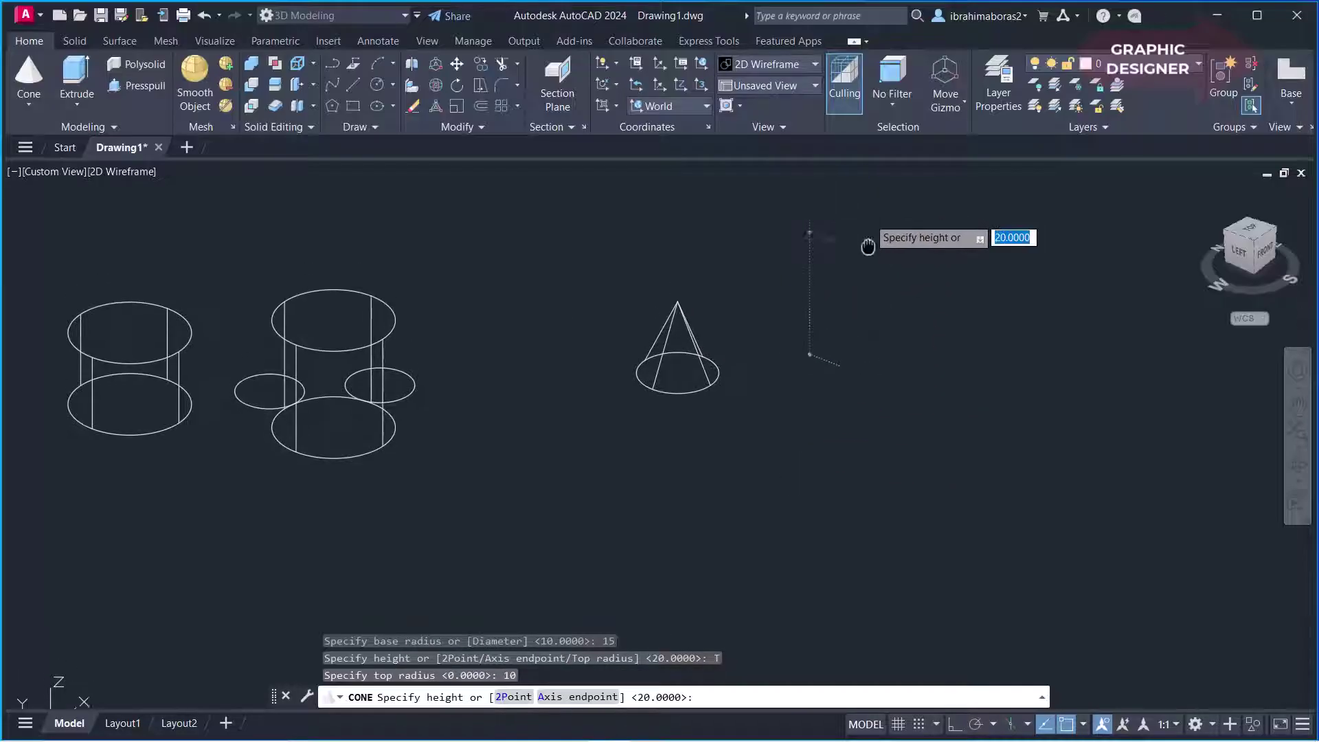
middle_drag(865, 237, 846, 425)
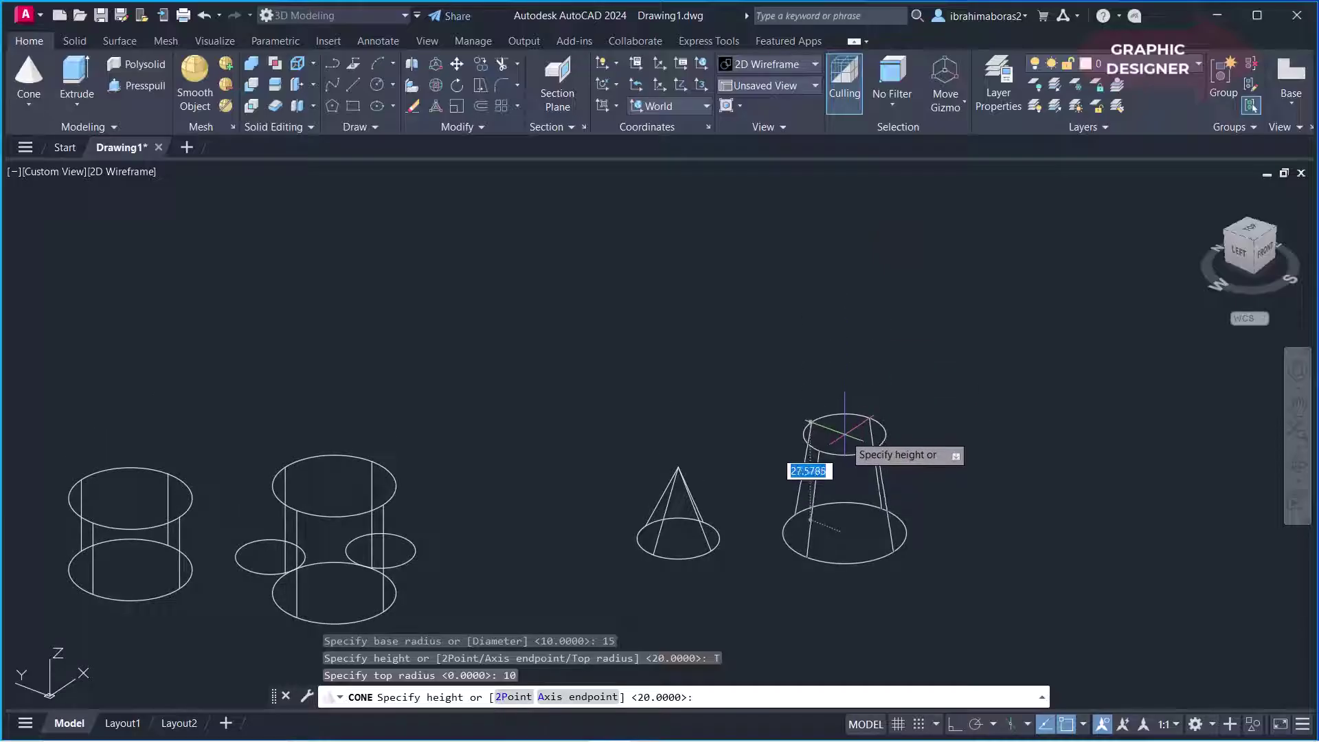
click(845, 410)
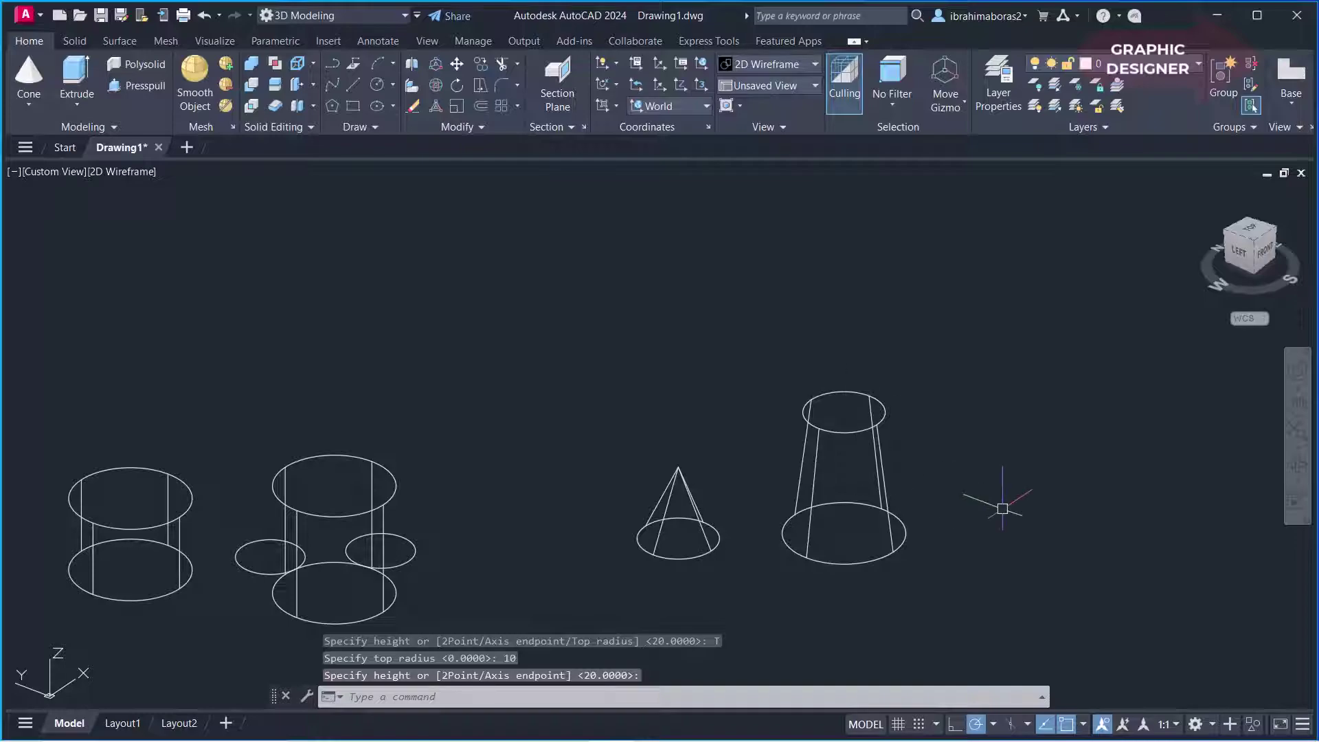
scroll(684, 530, up, 1)
scroll(684, 530, up, 5)
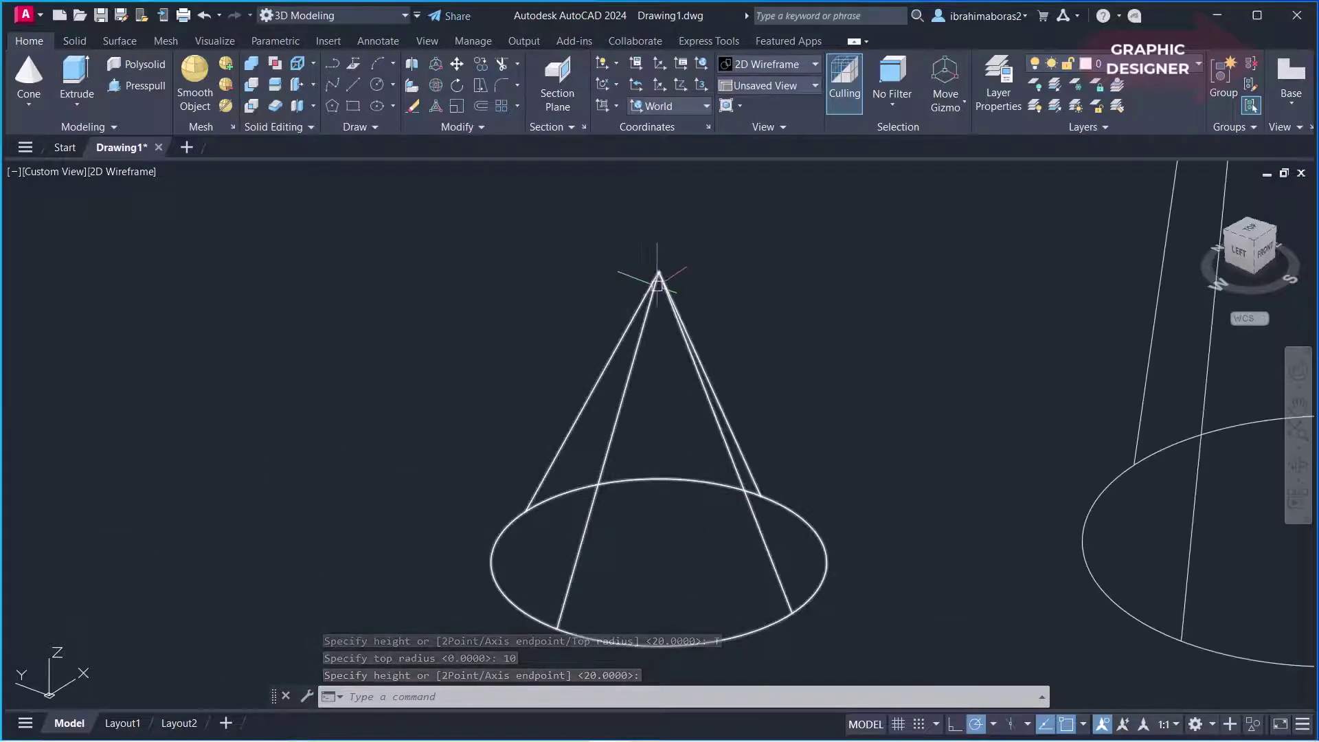
scroll(722, 433, down, 4)
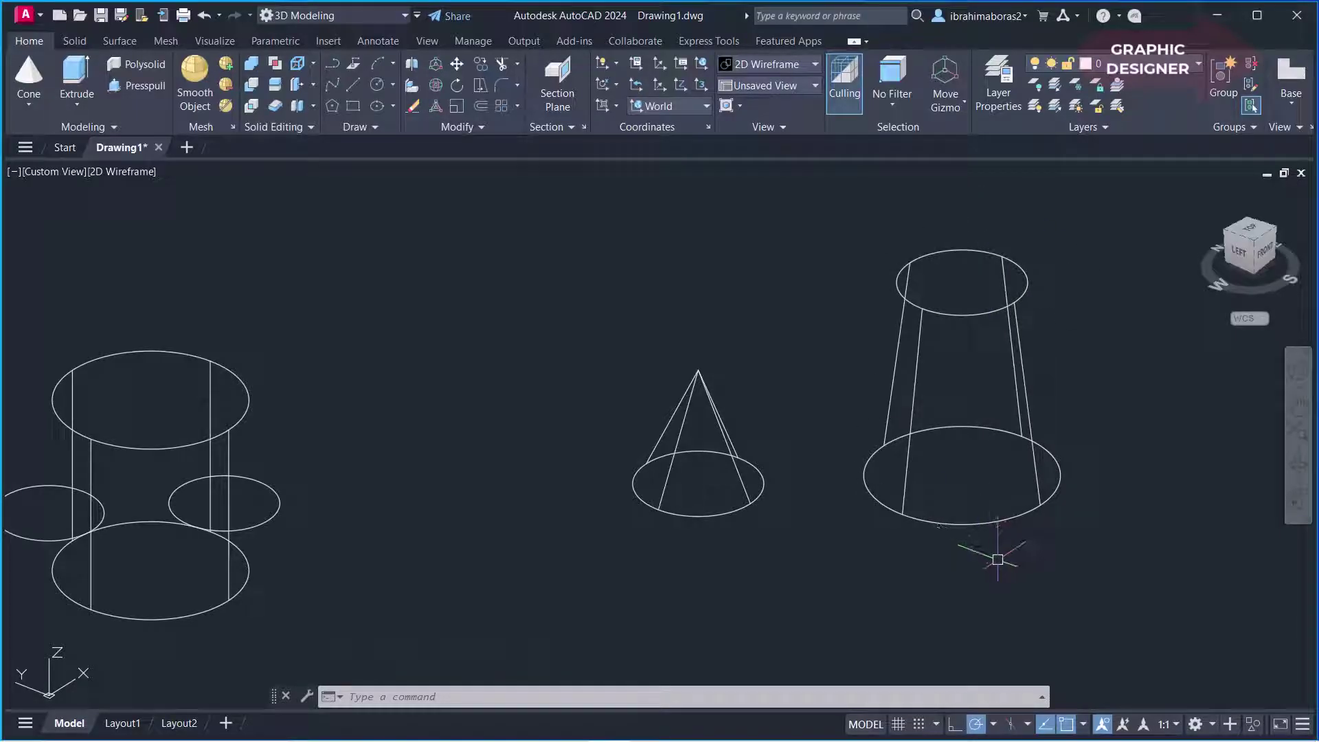
middle_drag(1169, 592, 966, 578)
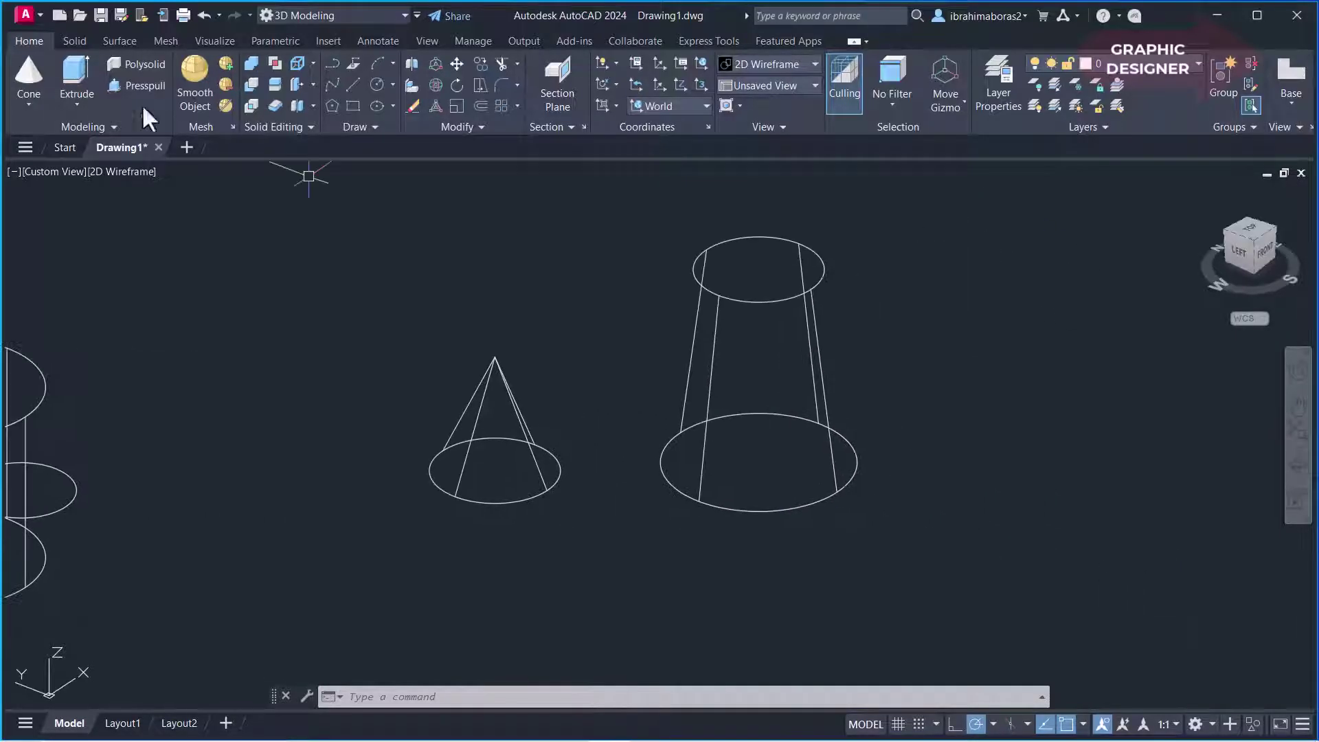
Draw another truncated cone beside it, base radius 15, top radius 10, picked height
click(36, 79)
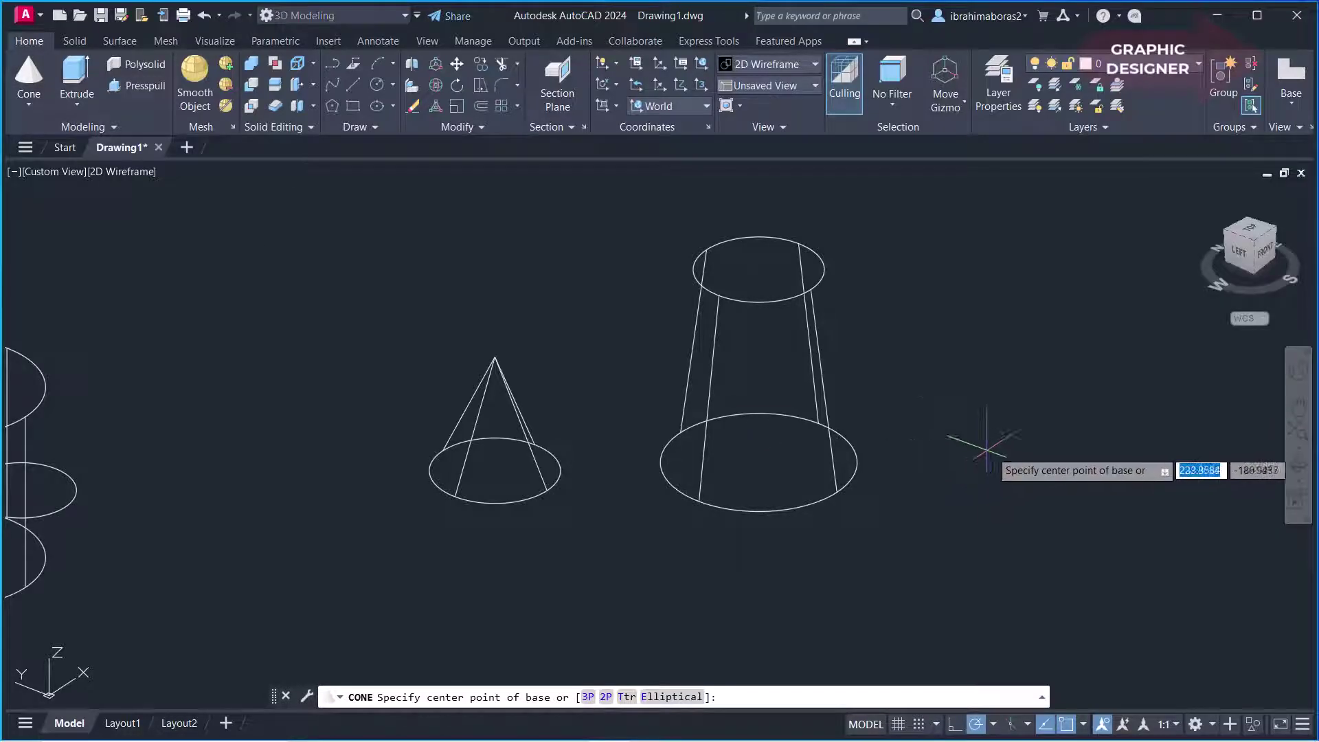
click(1052, 448)
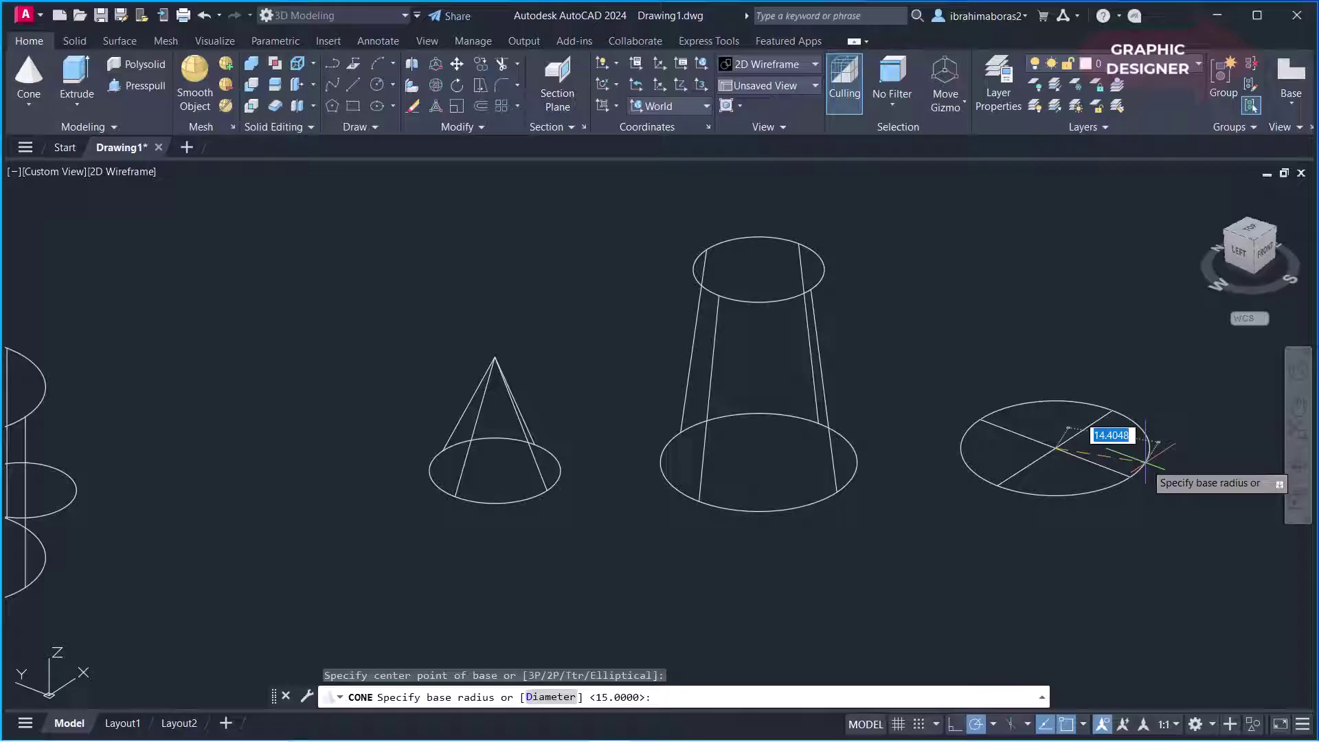
text(15)
key(Return)
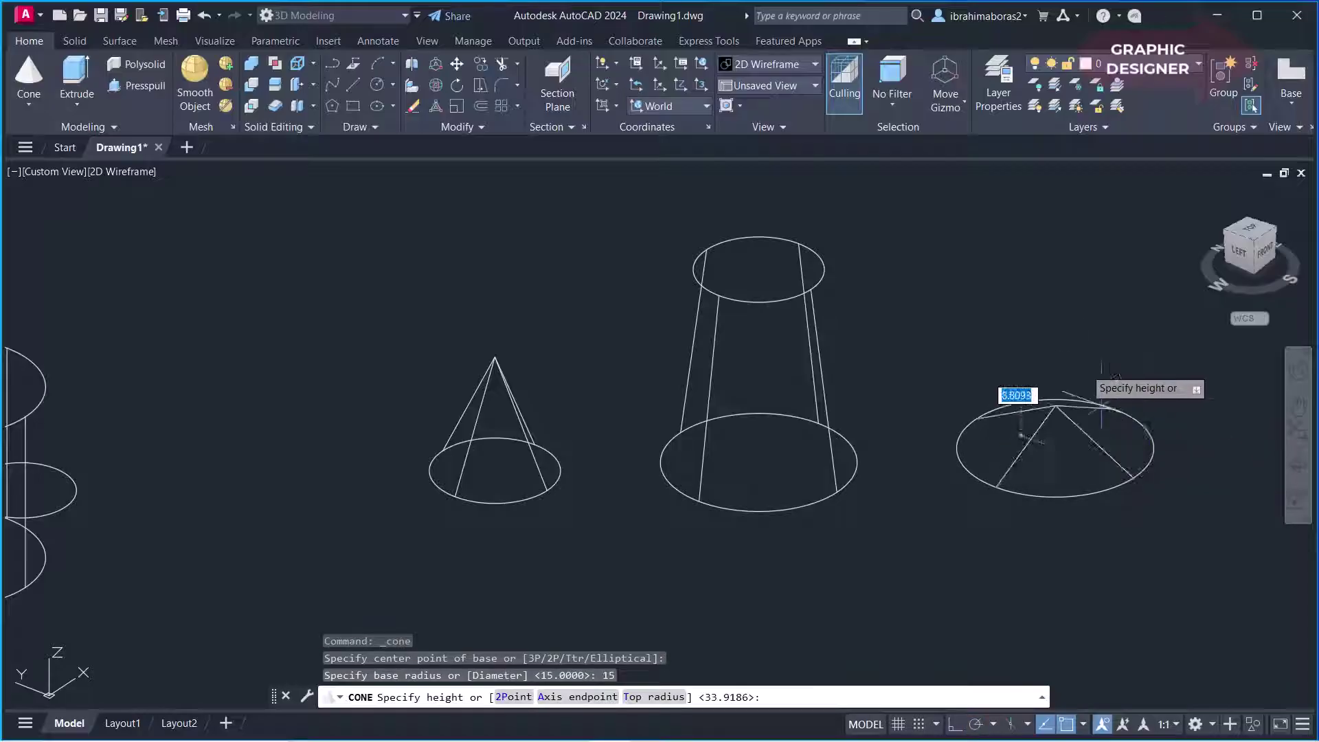
click(656, 697)
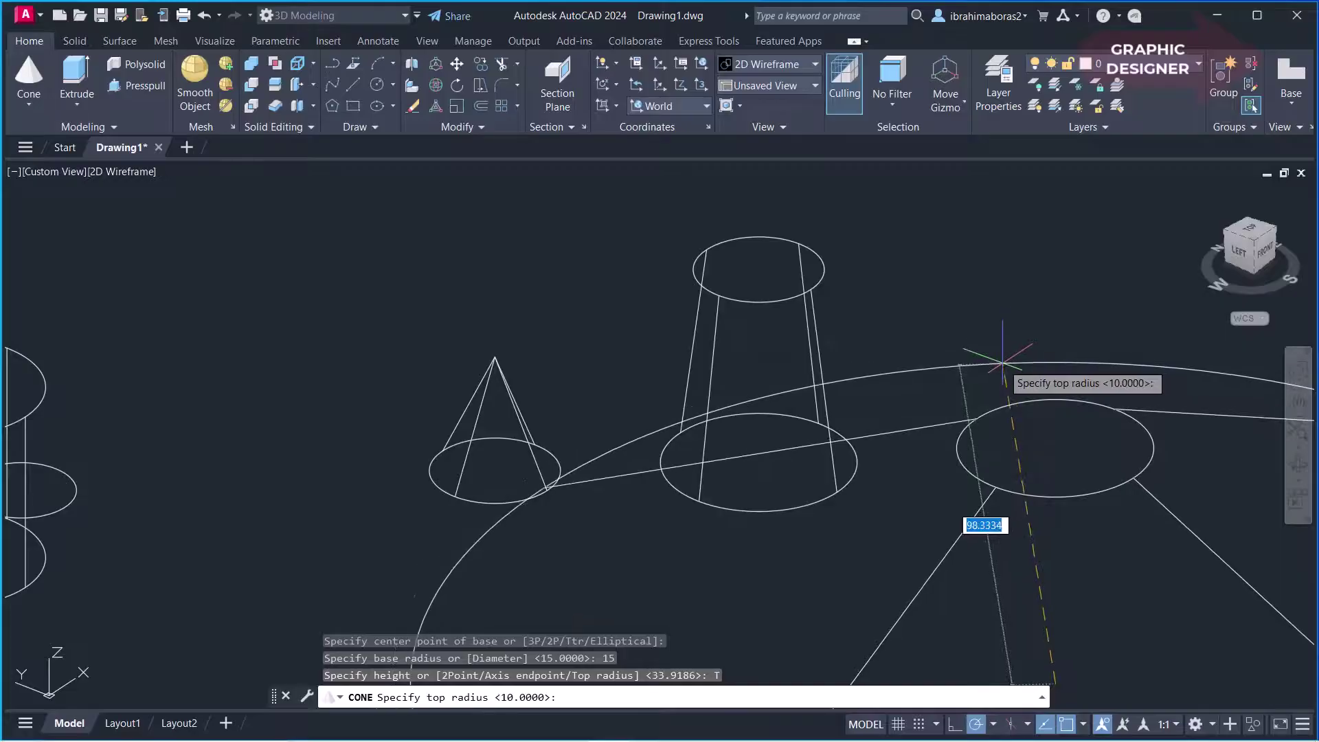
key(Return)
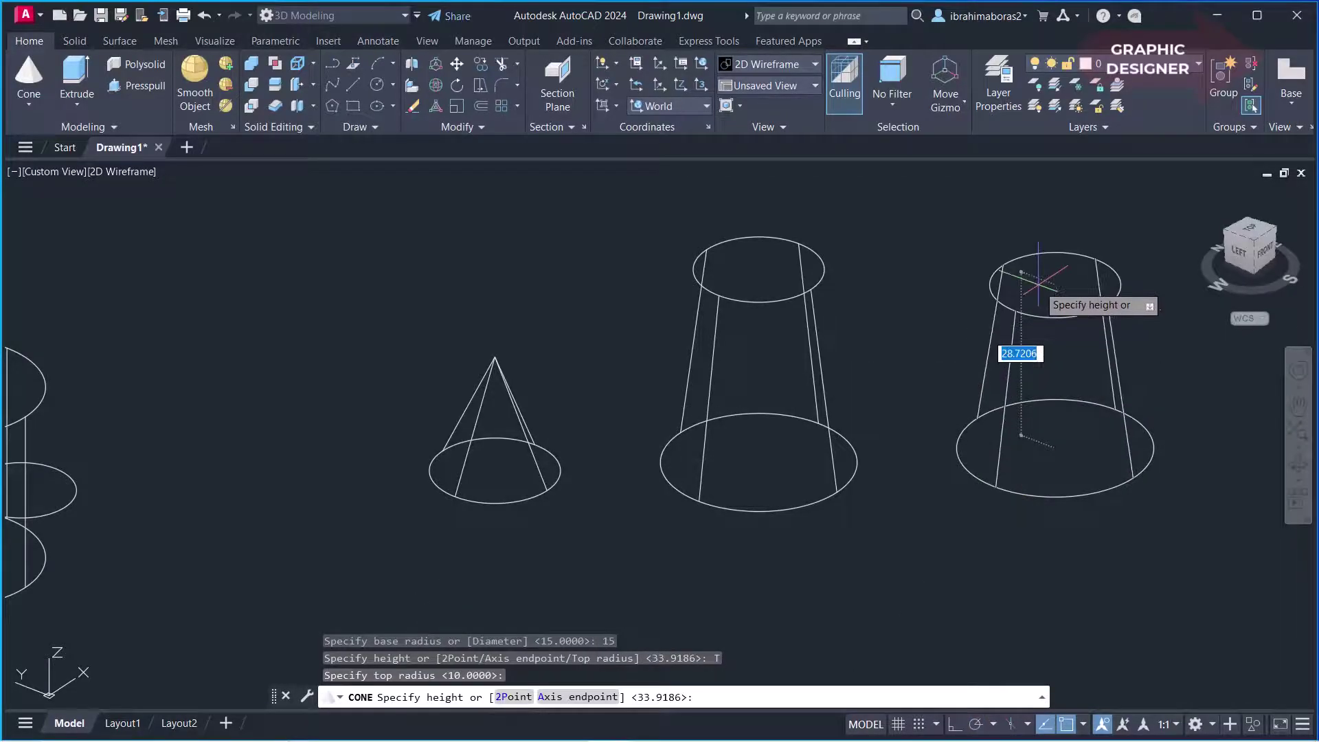
click(1003, 281)
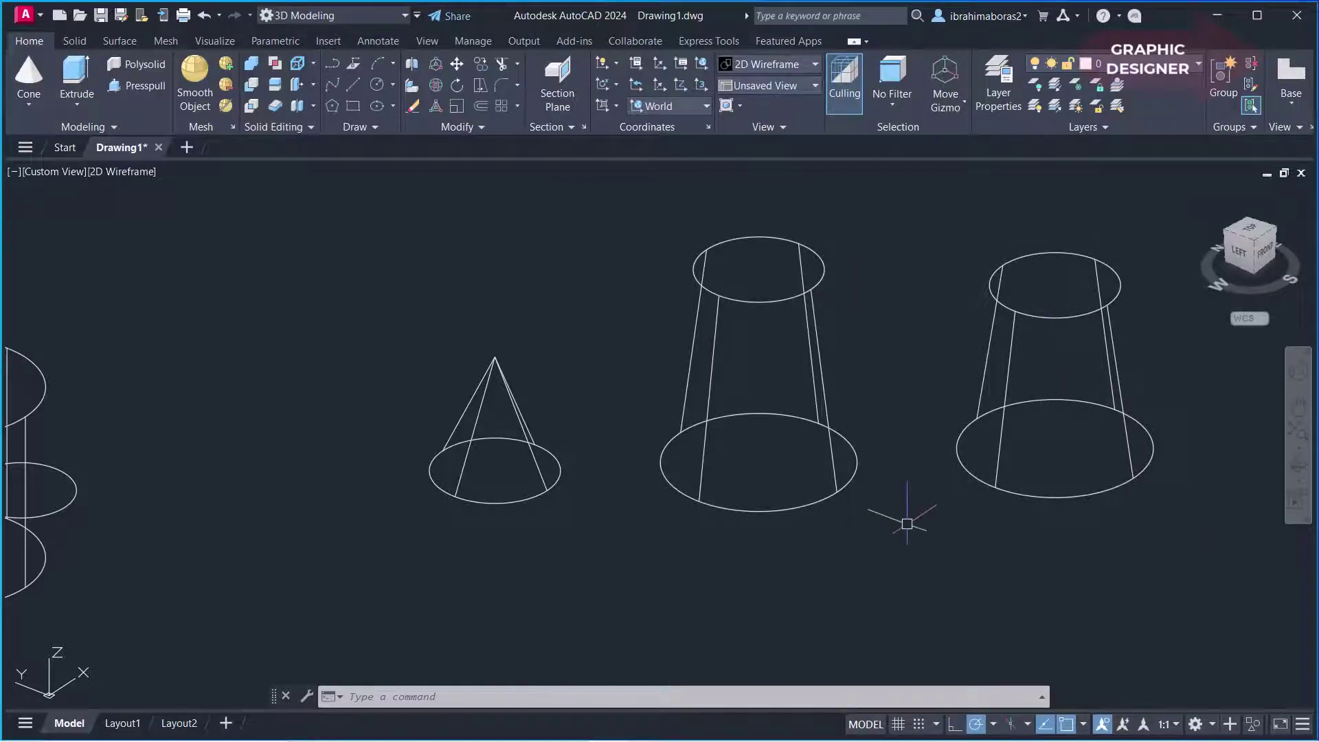
scroll(894, 511, down, 4)
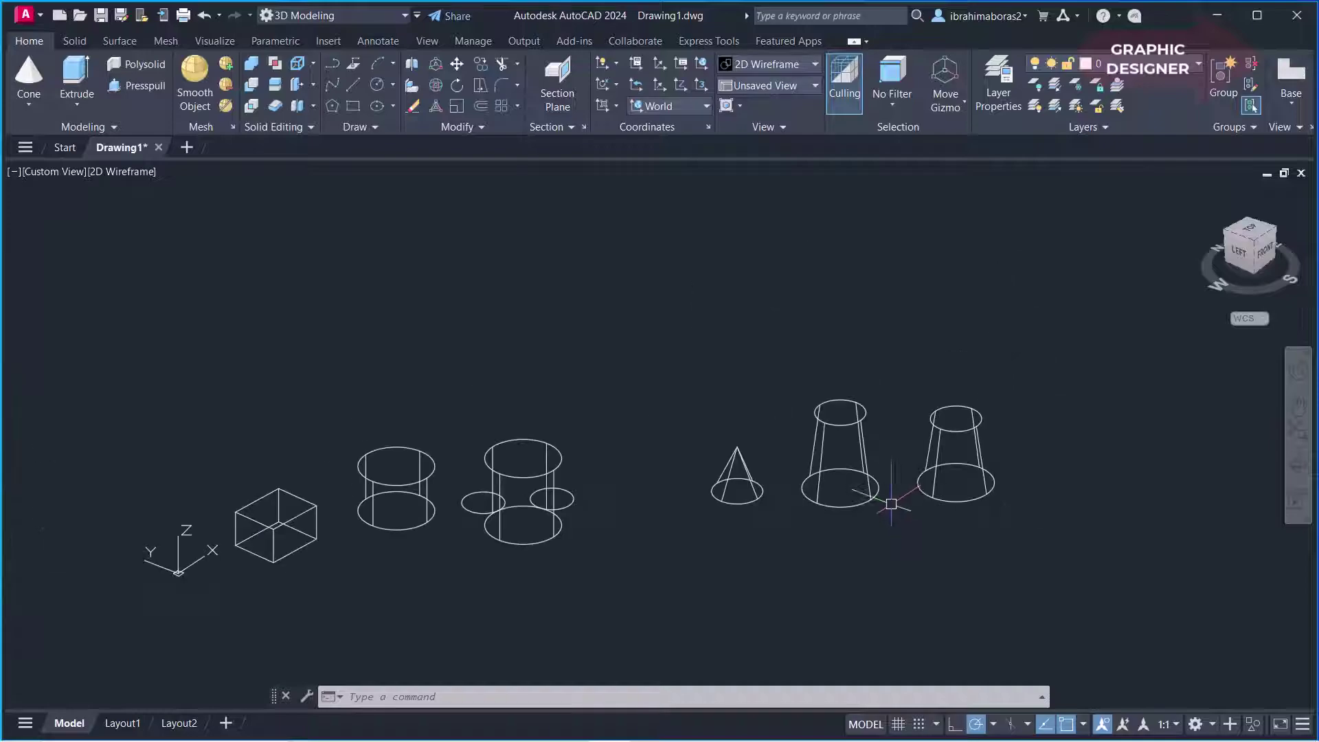
middle_drag(1003, 547, 588, 524)
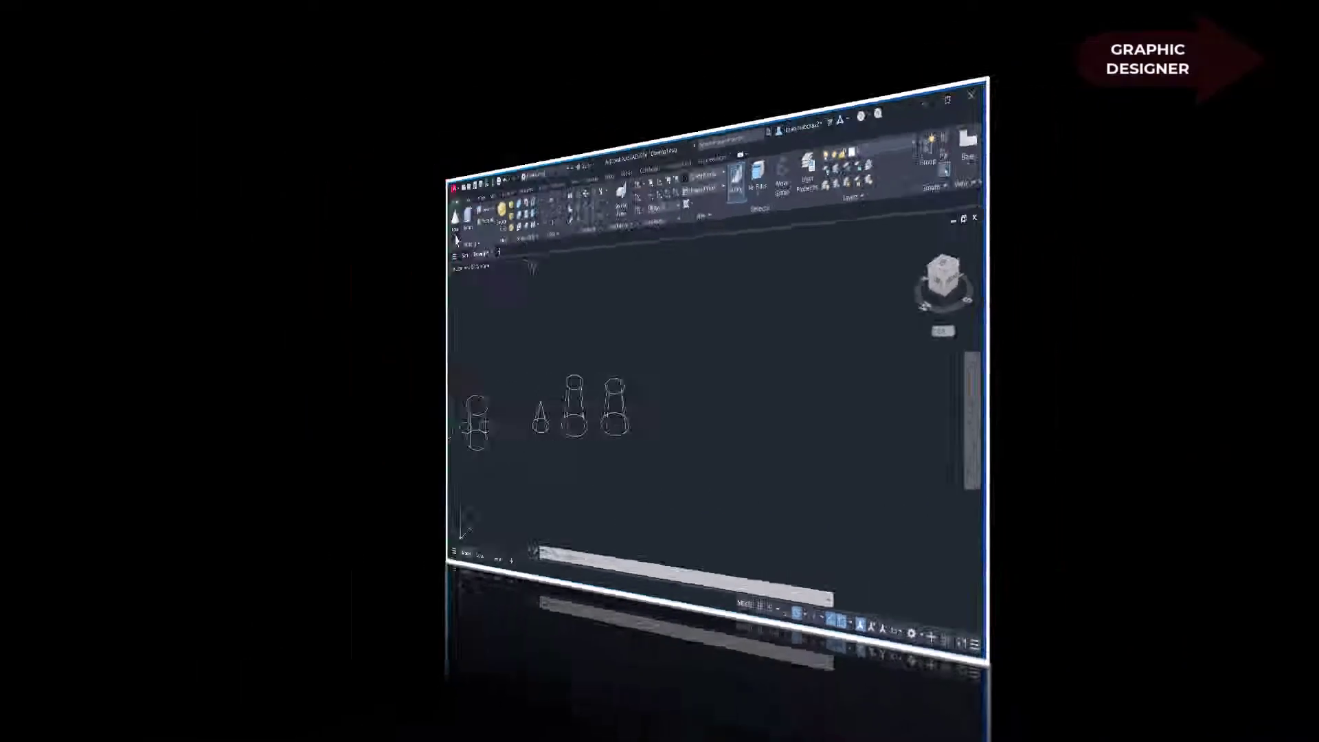
click(29, 103)
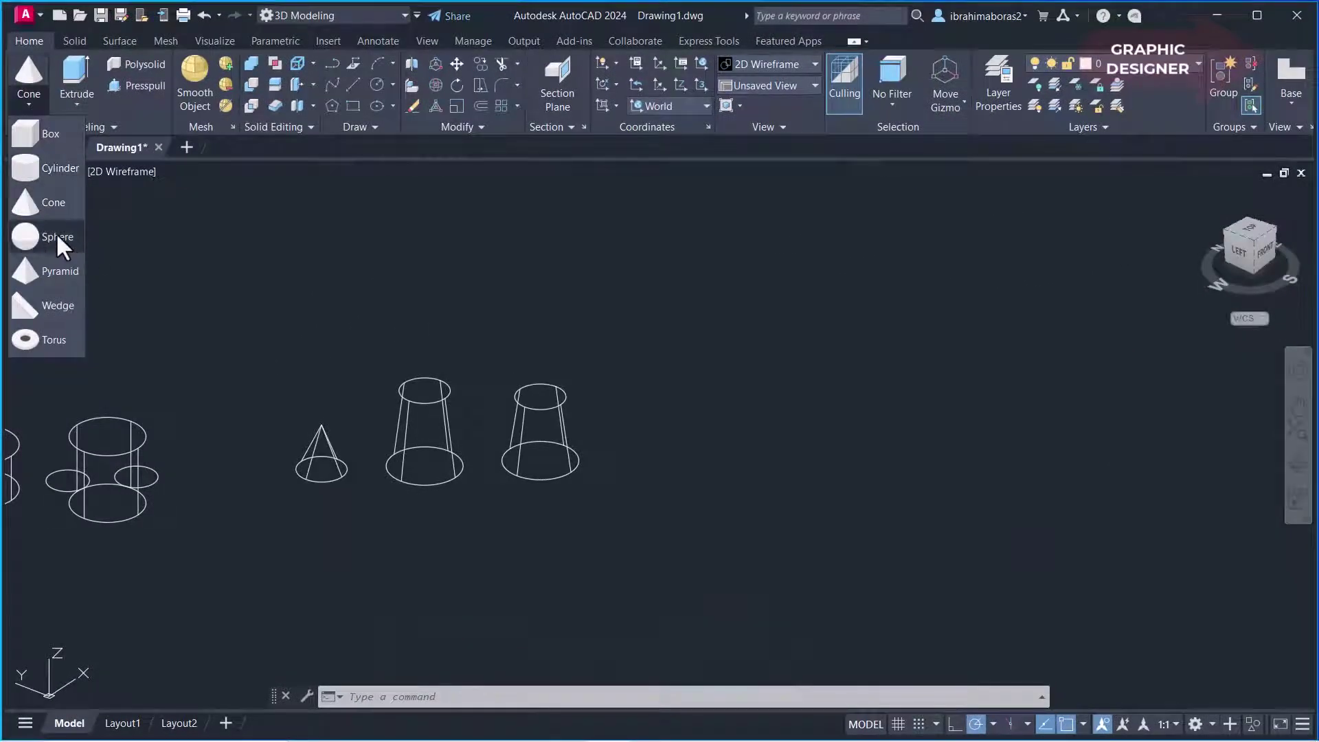
Draw a radius-40 sphere to the right of the truncated cones
click(55, 234)
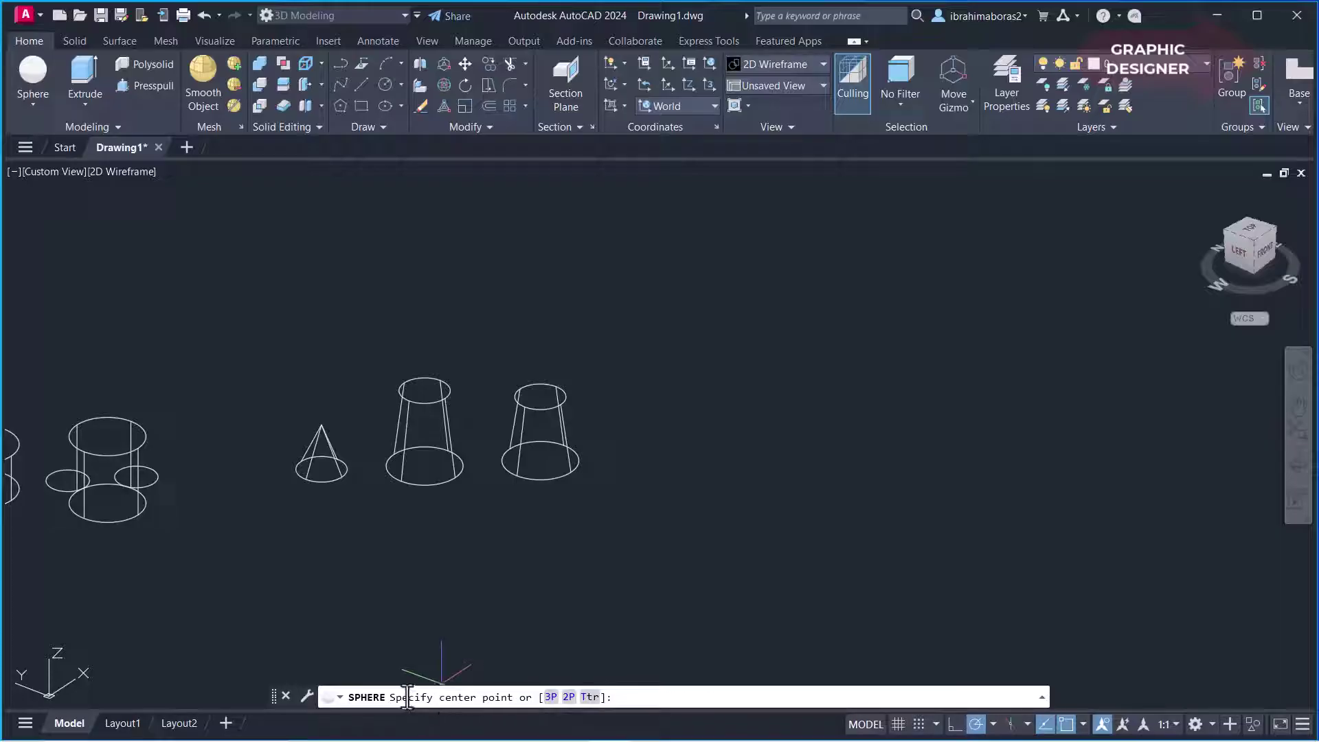
click(809, 435)
text(40)
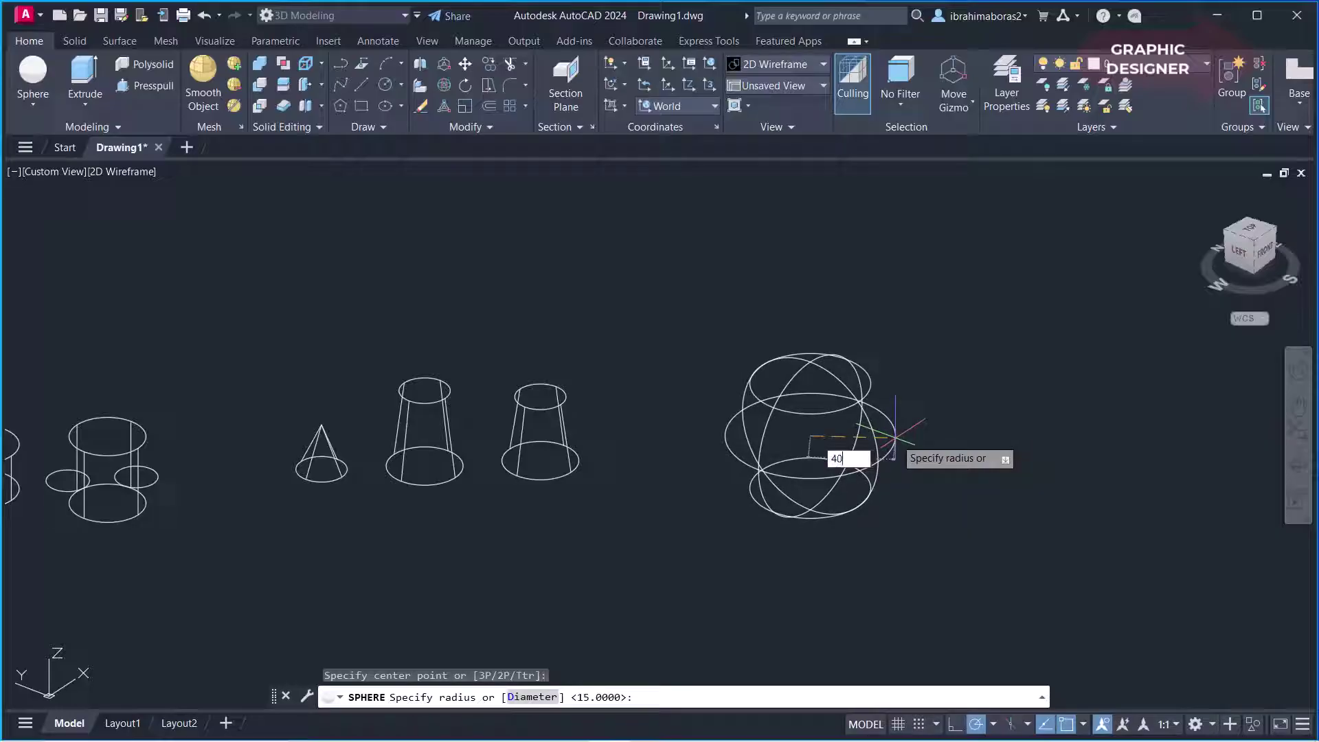
key(Return)
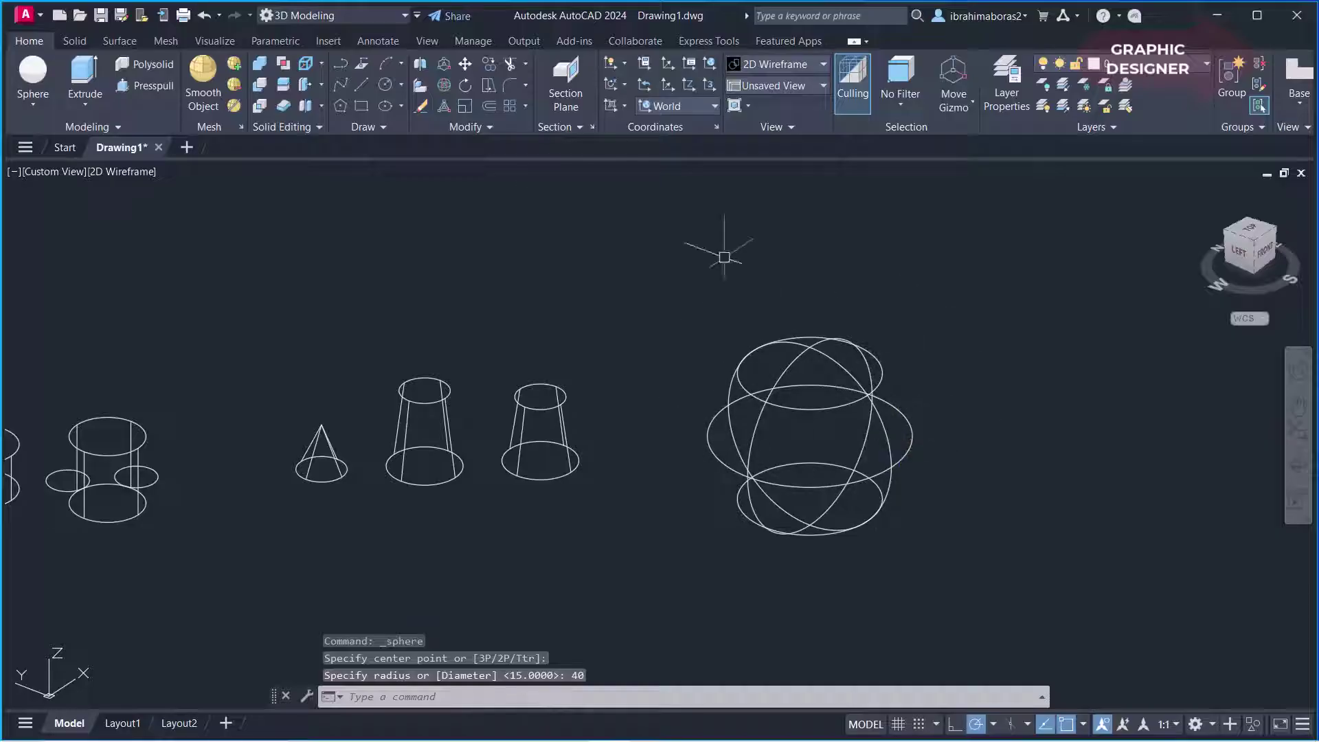
Try the Shaded visual style, undo it back to 2D Wireframe, and pan the view left
click(135, 171)
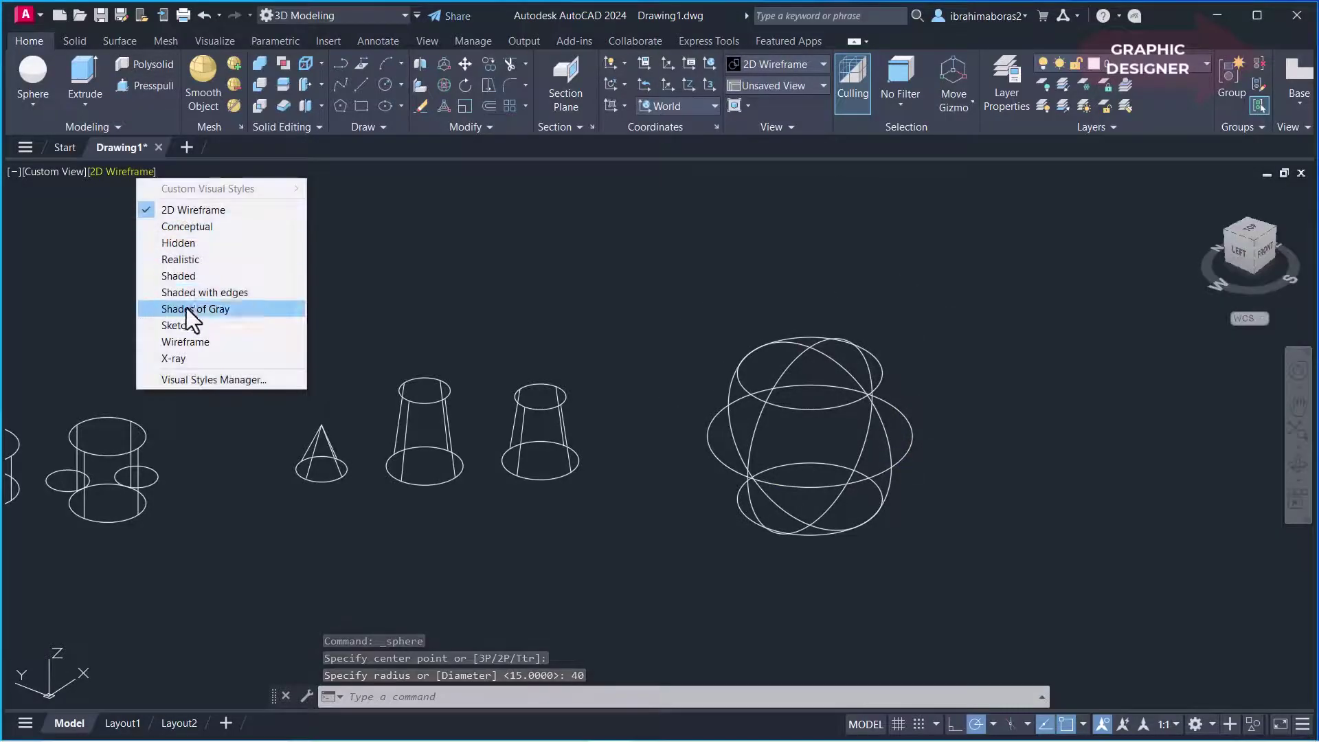
click(187, 281)
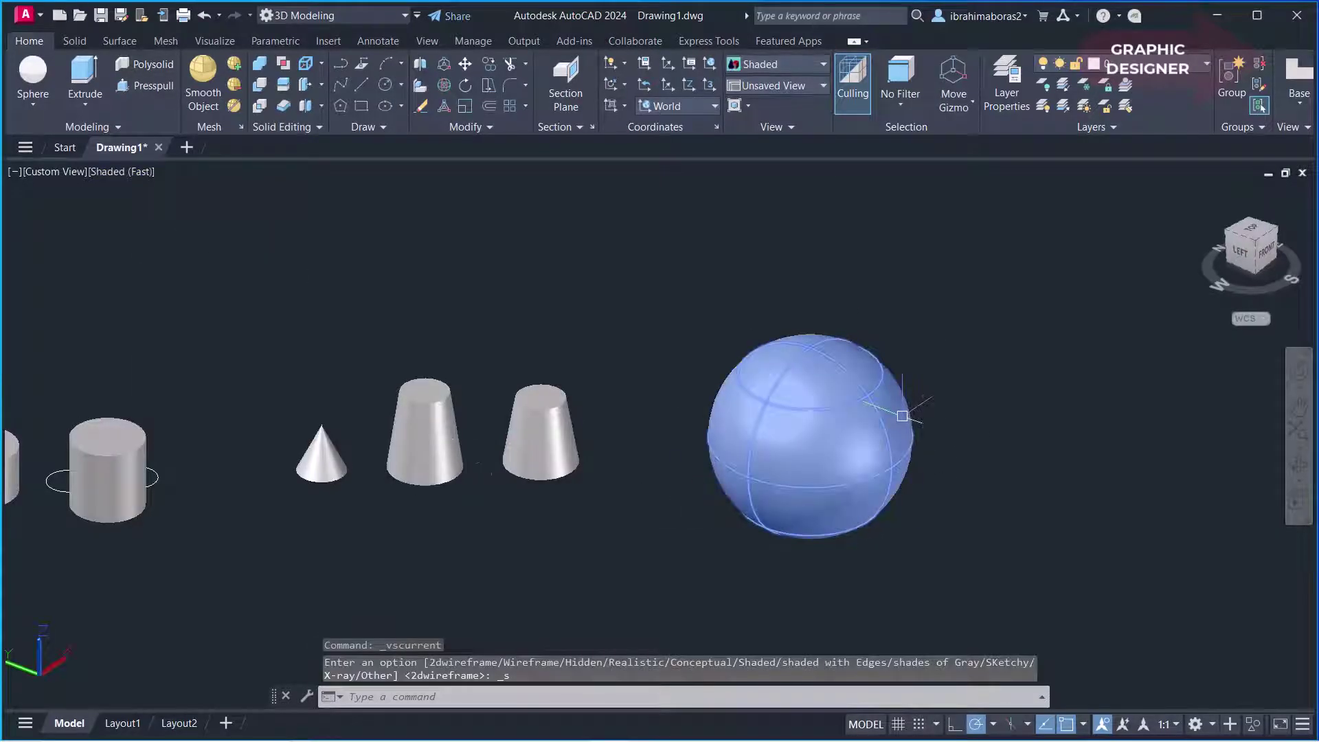
text(u)
key(Return)
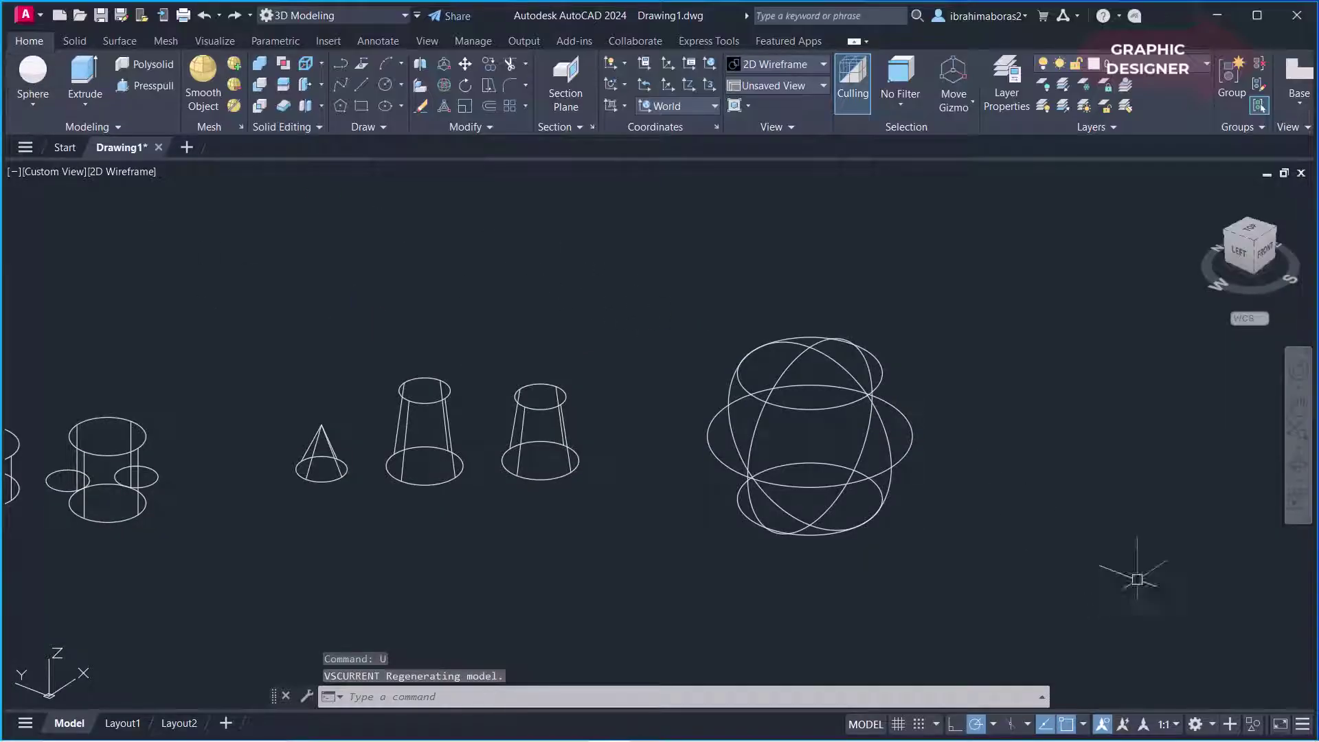
middle_drag(1054, 550, 794, 553)
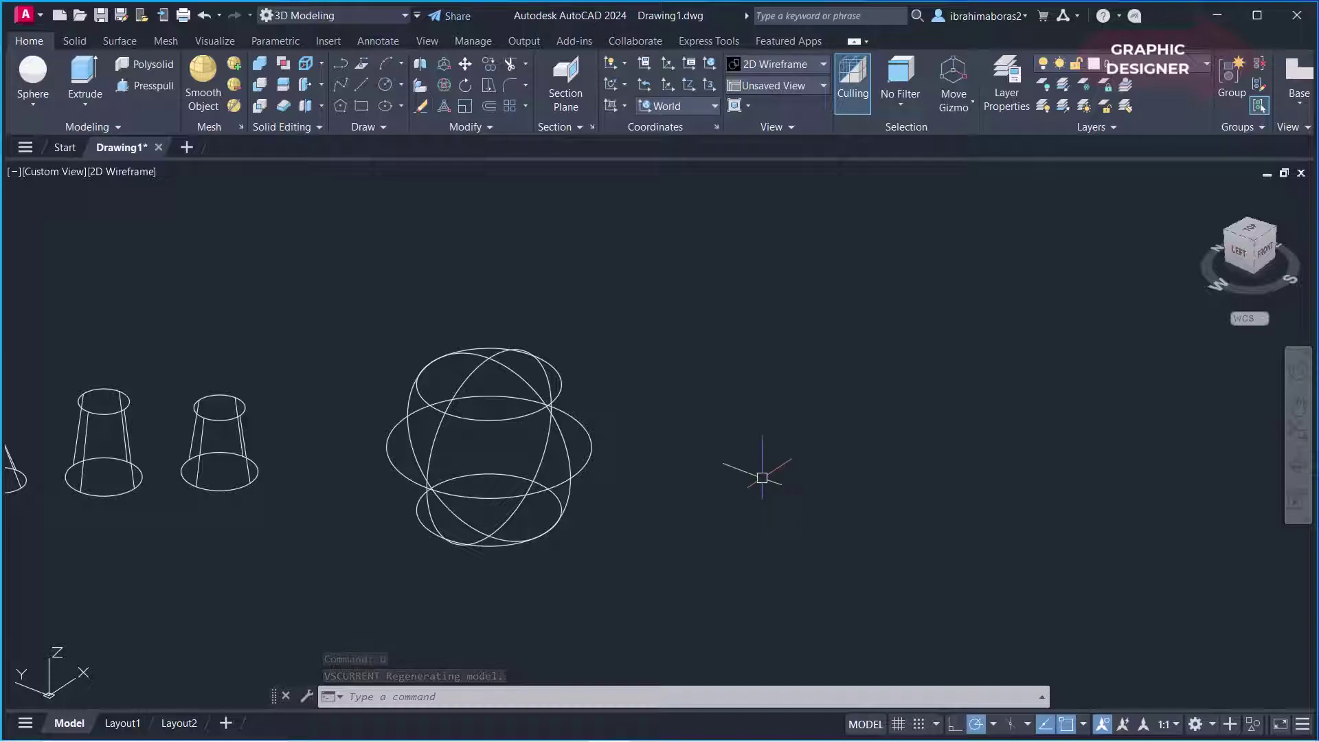
Draw a circle right of the sphere and copy it further to the right
text(c)
key(Return)
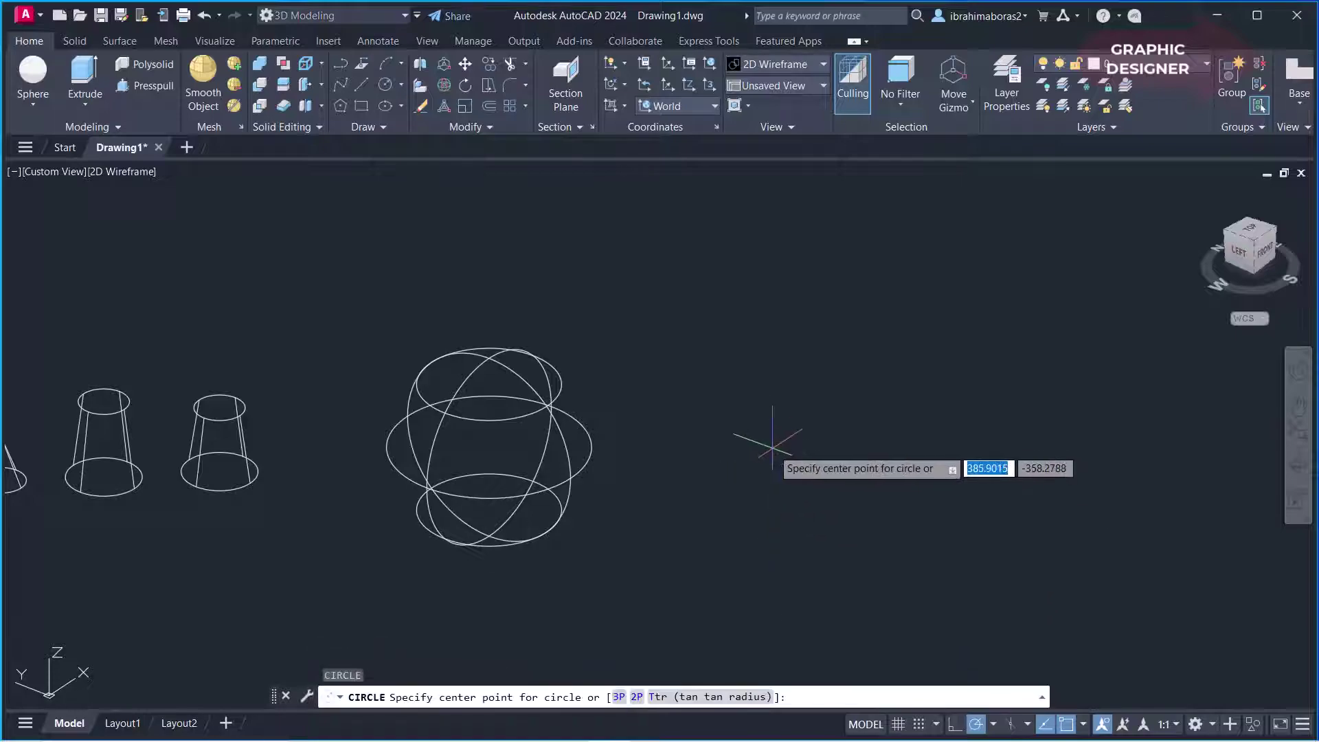
click(772, 447)
click(842, 469)
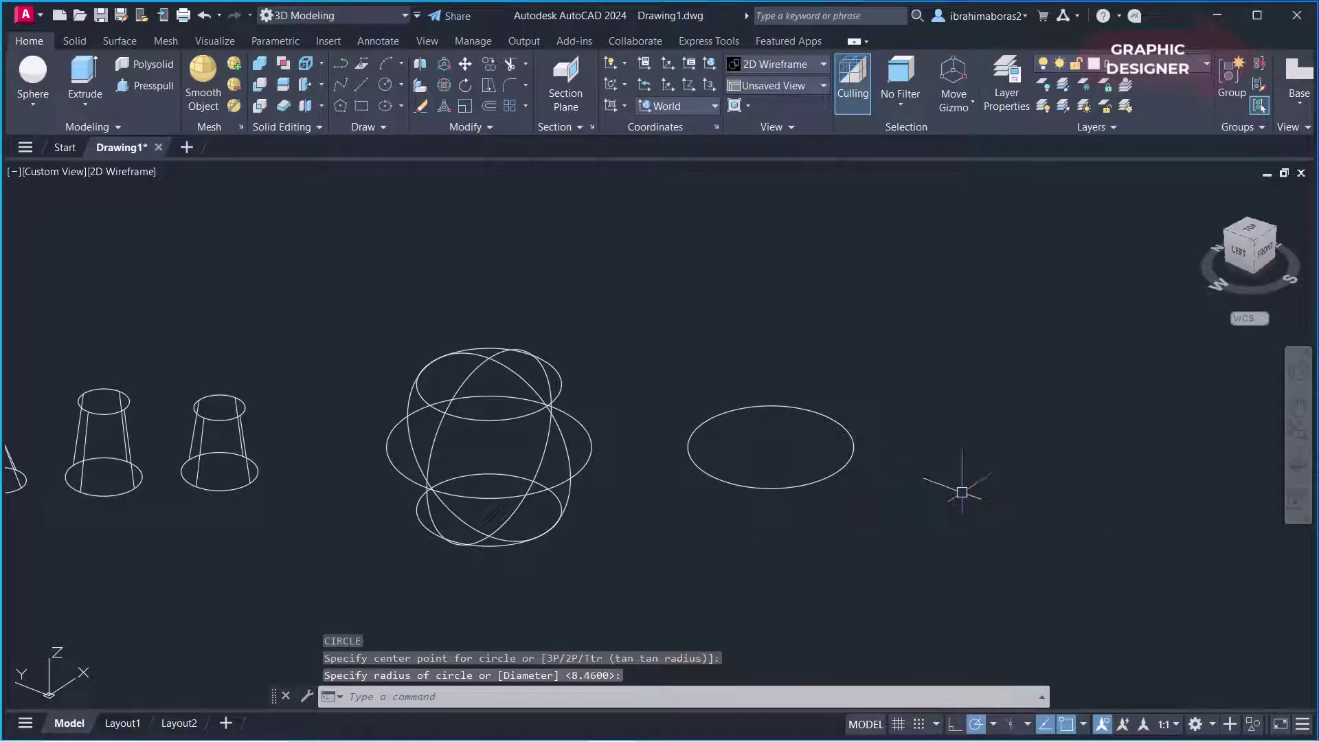
text(co)
key(Return)
click(852, 461)
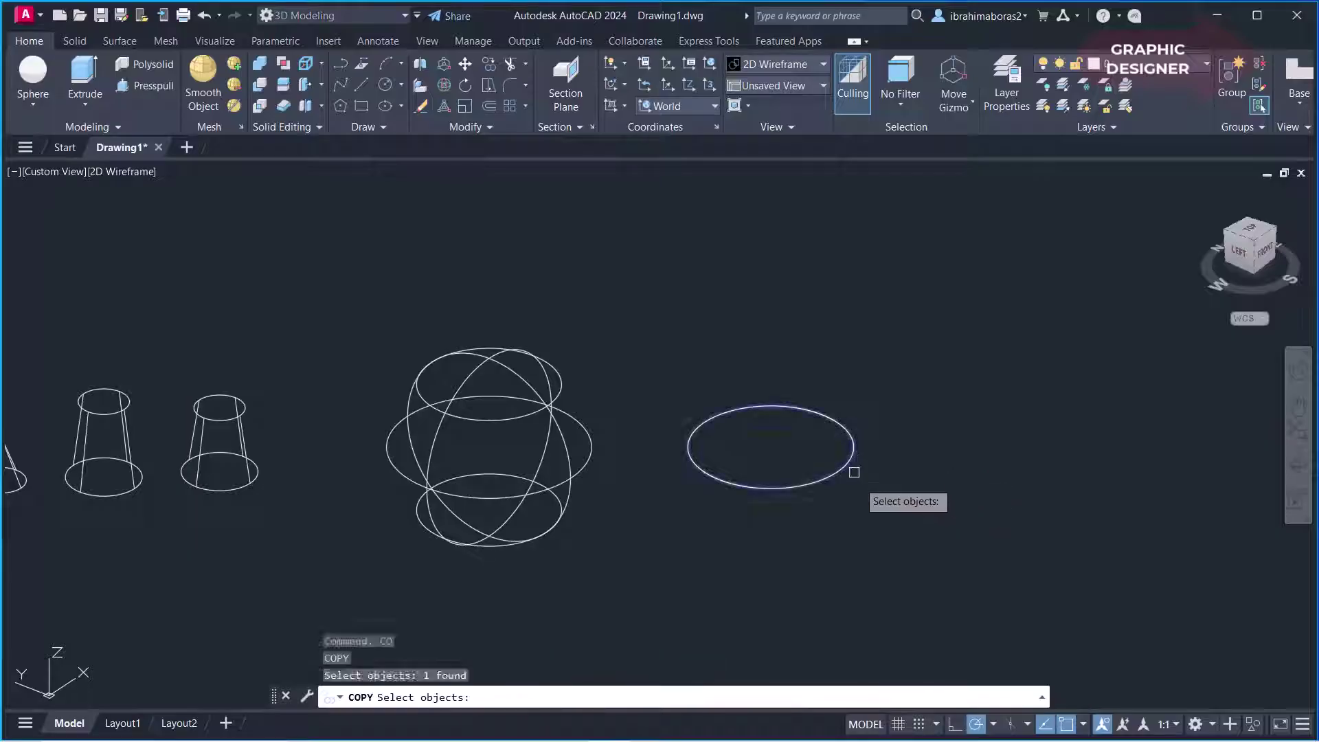
key(Return)
click(857, 529)
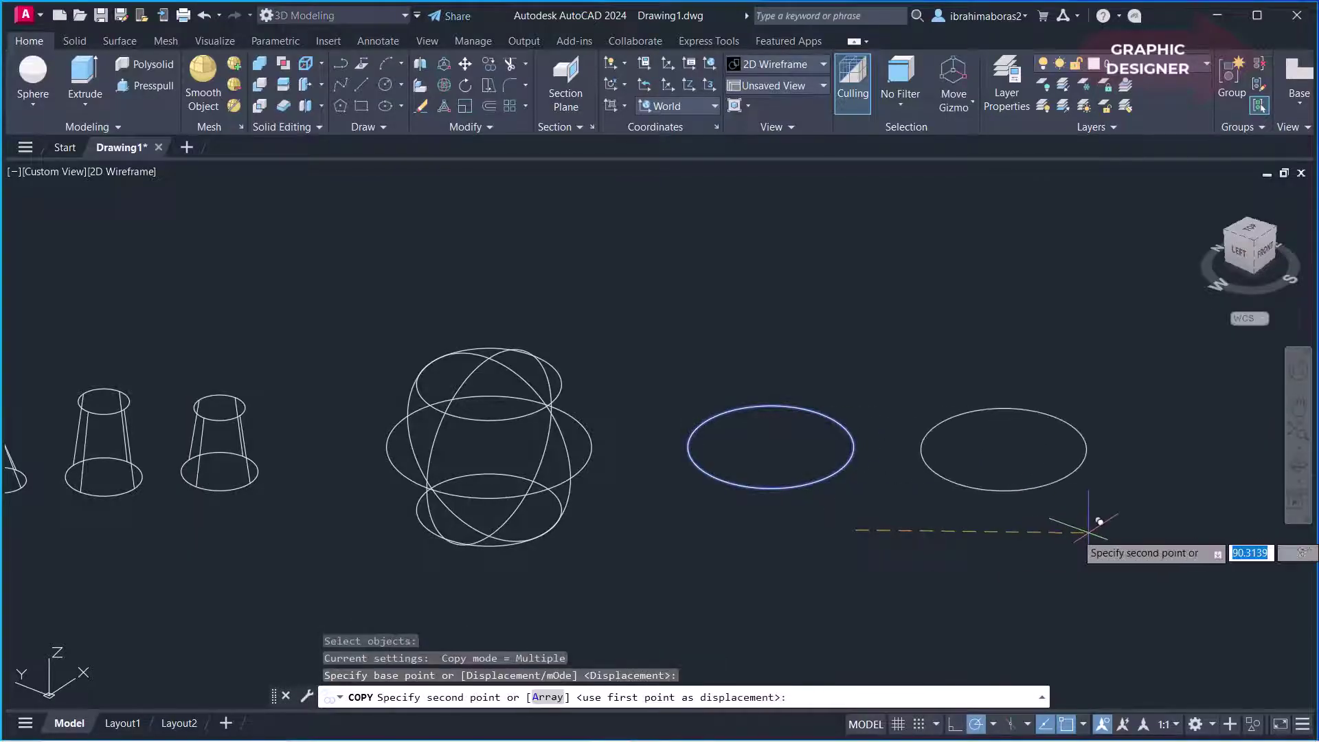
click(1157, 521)
key(Escape)
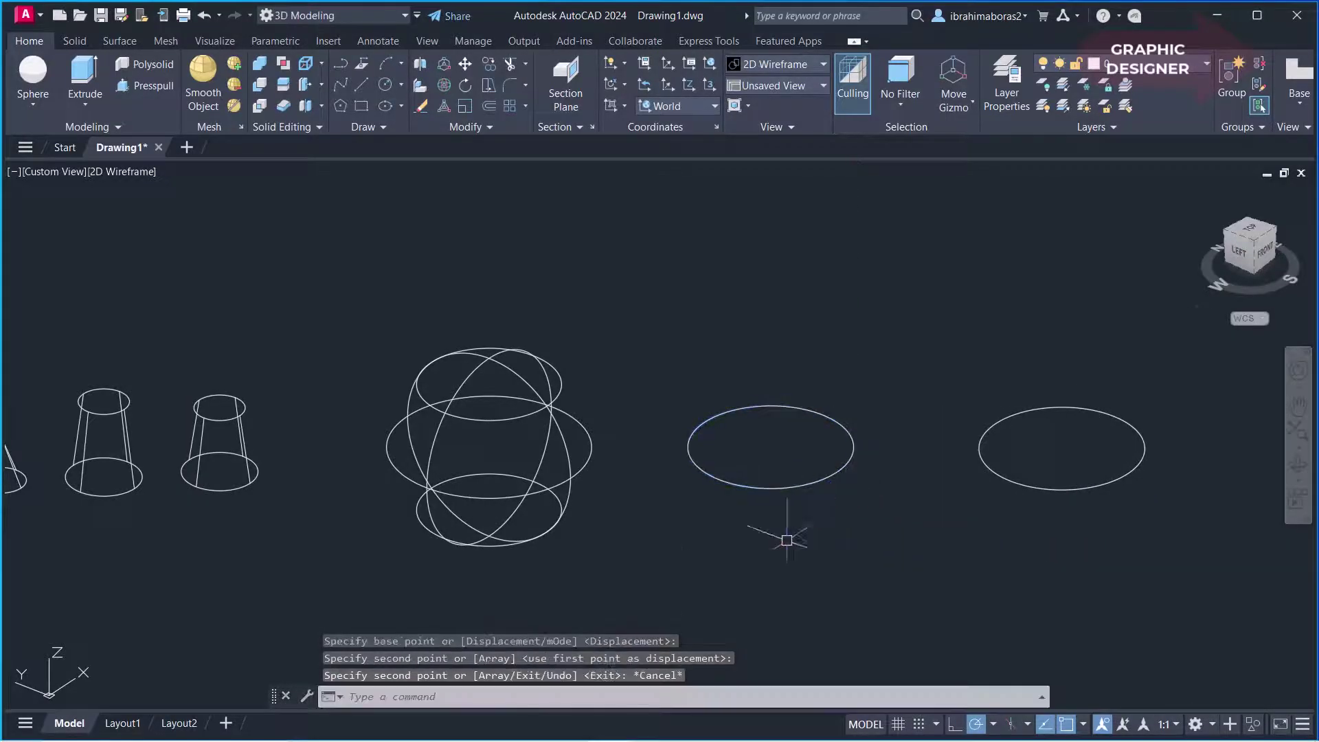
Create a radius-40 sphere tangent to both circles using Ttr
click(34, 82)
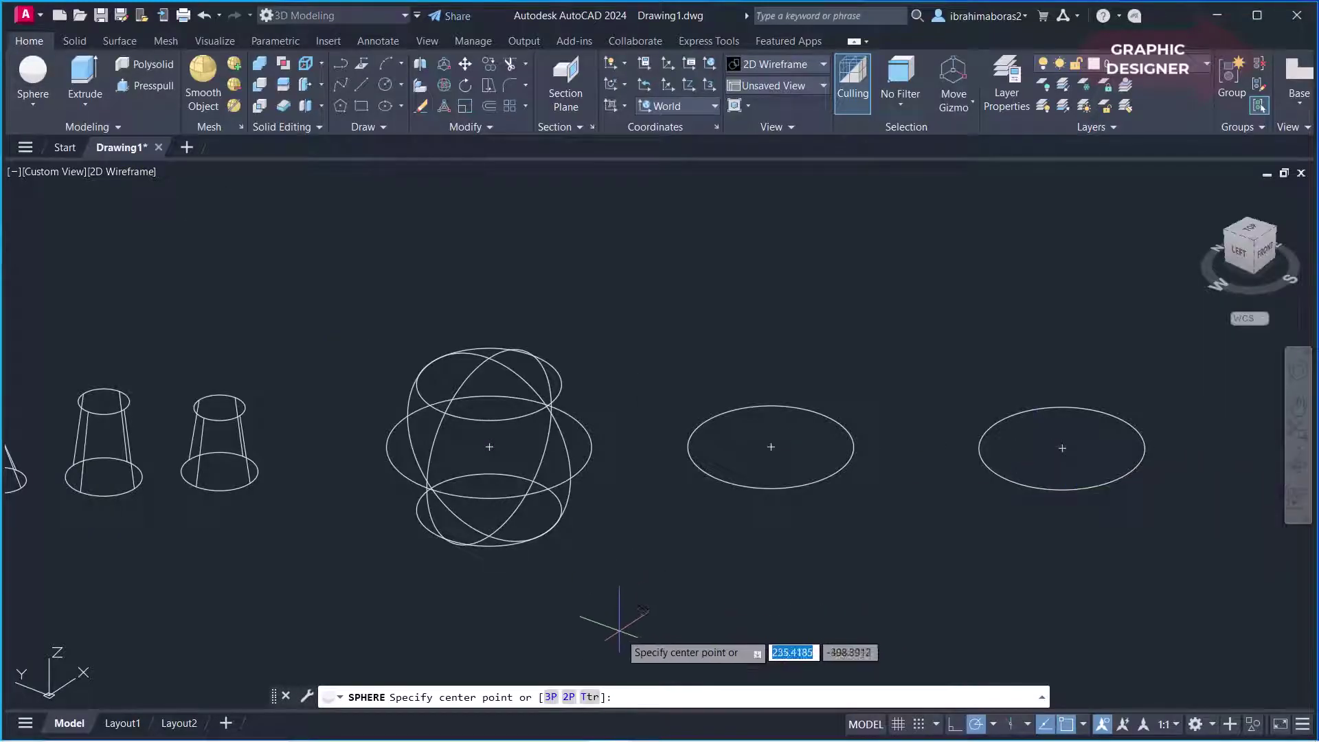
click(590, 697)
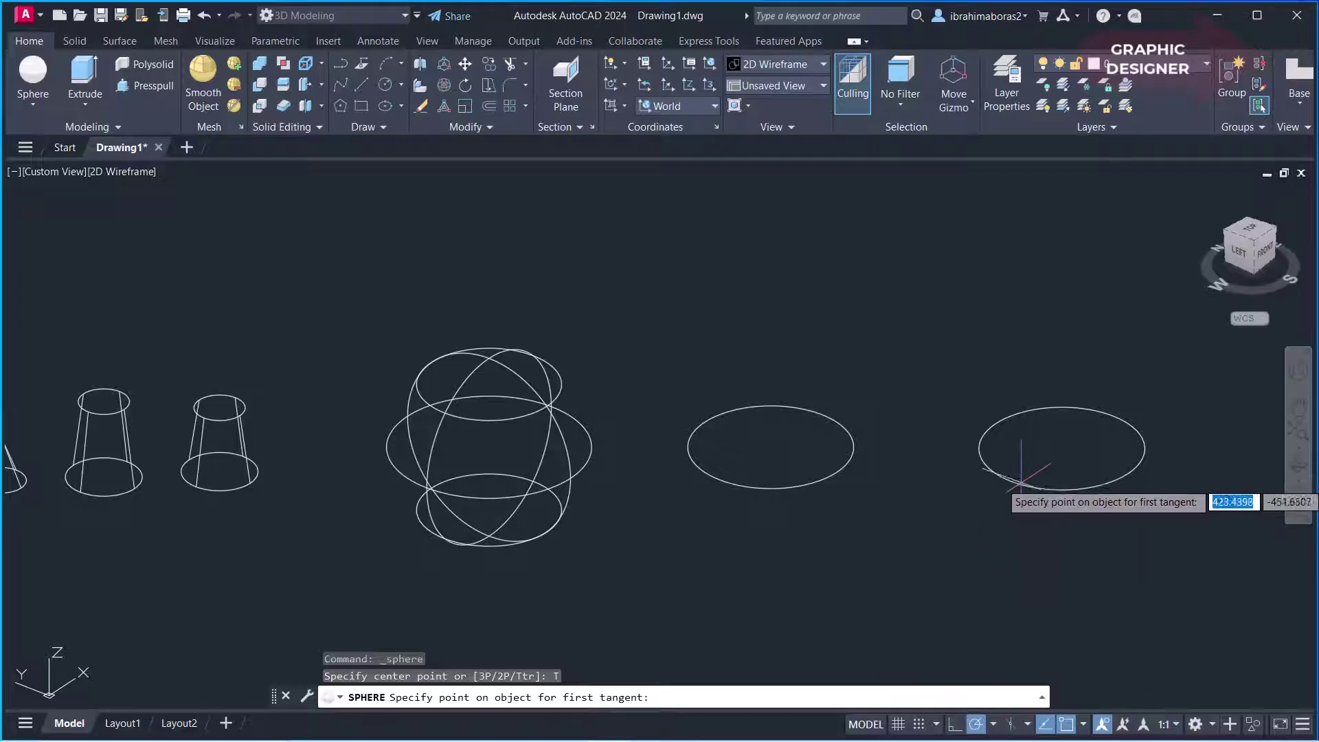
click(955, 448)
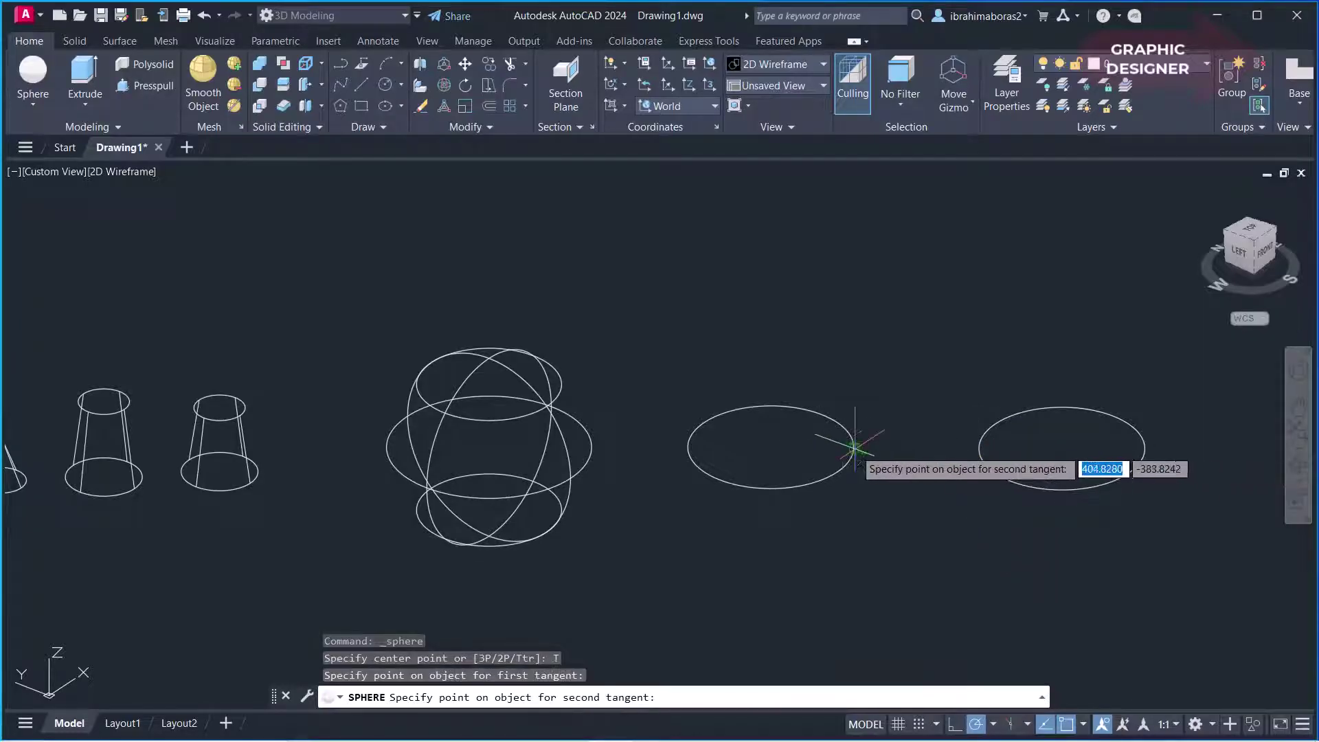
click(854, 448)
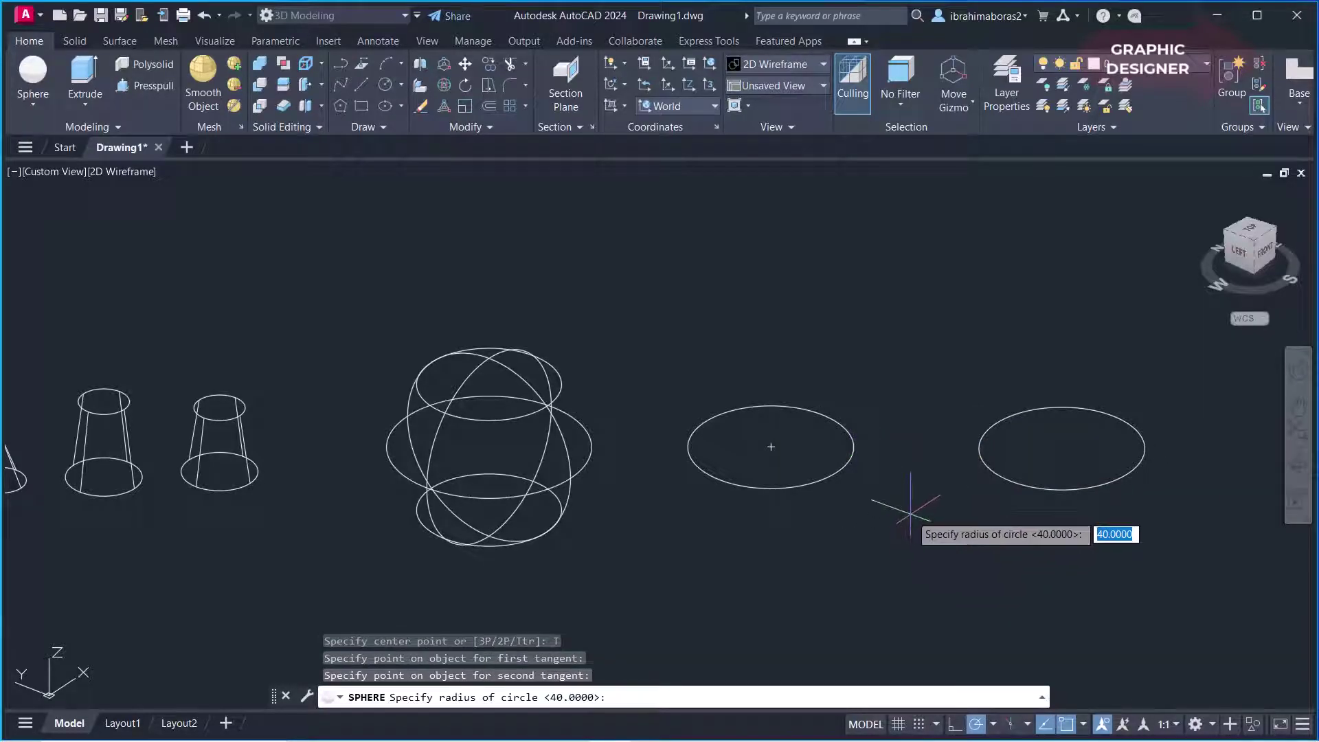
key(Return)
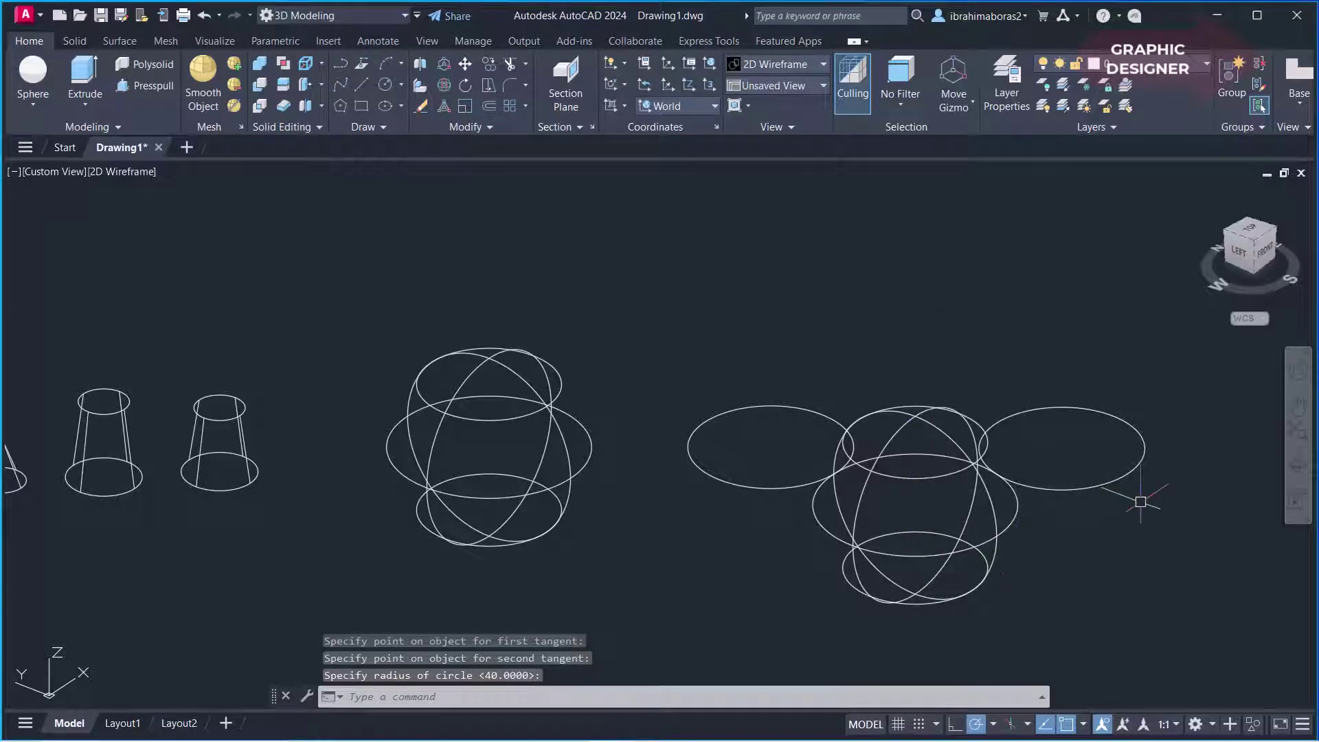
Switch the visual style to Shaded and pan the view left
click(118, 171)
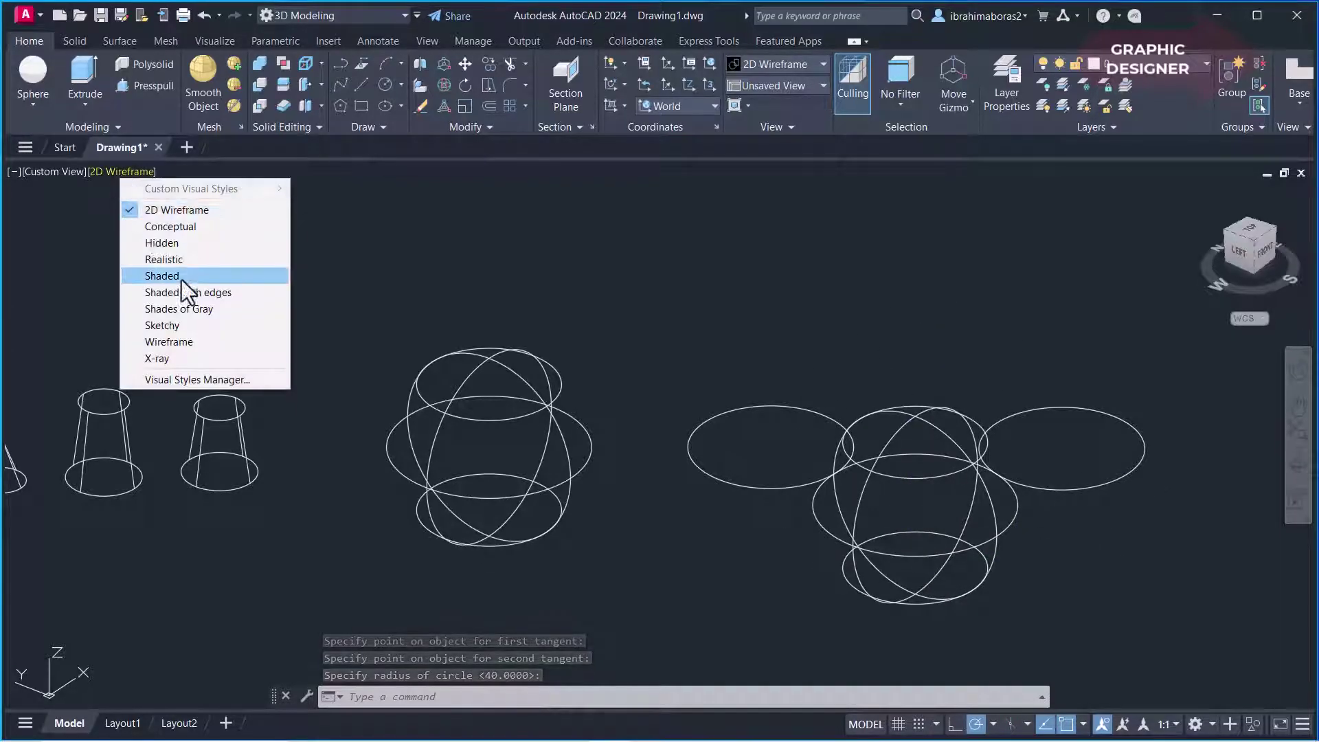
click(175, 277)
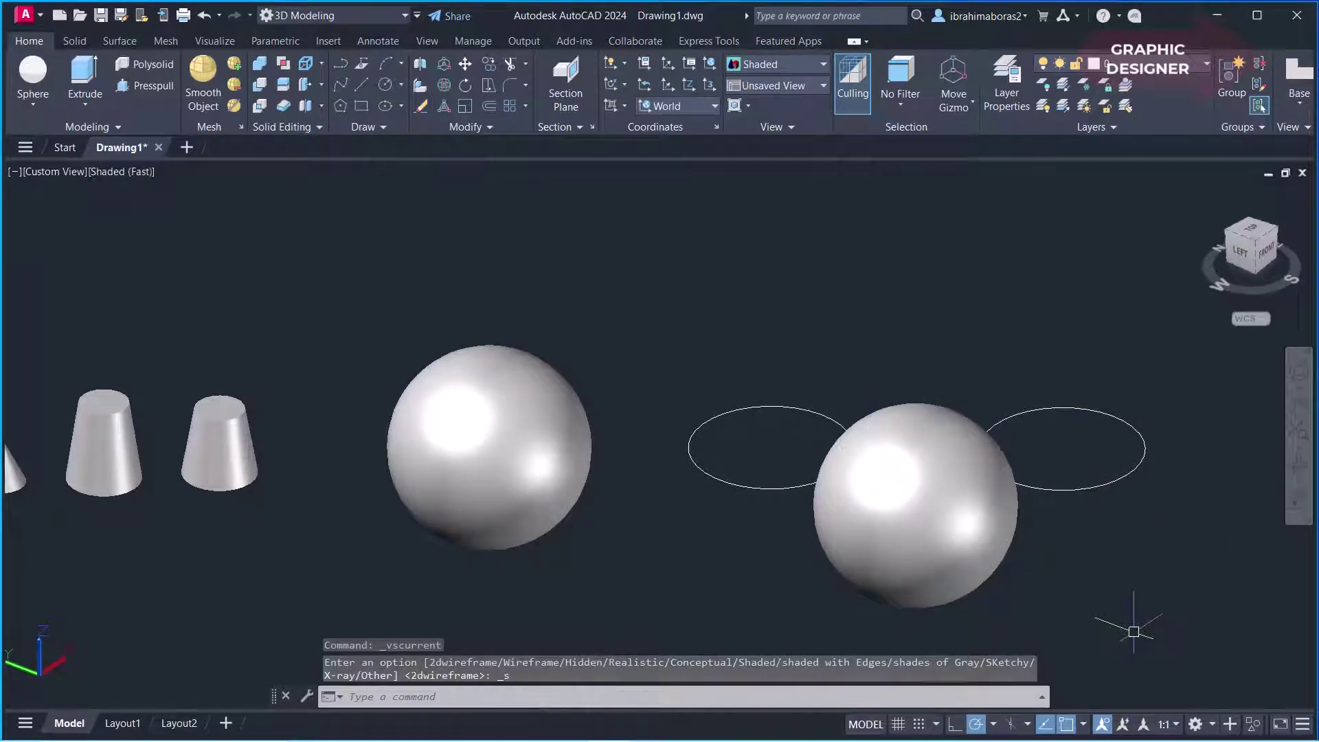
key(Escape)
scroll(1121, 614, down, 3)
mouse_move(1069, 560)
middle_down()
mouse_move(1082, 560)
mouse_move(472, 506)
mouse_move(422, 522)
middle_up()
click(30, 88)
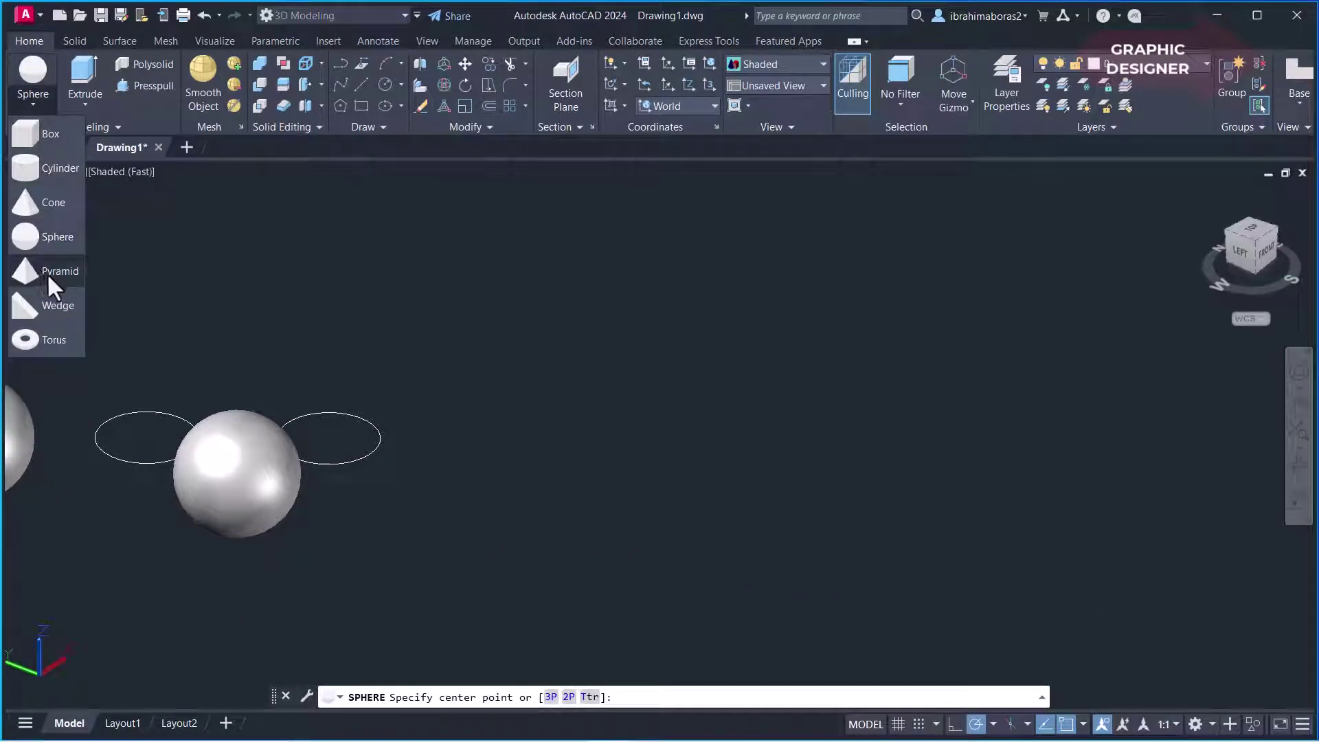
Create a four-sided pyramid with base radius 60 right of the sphere
click(48, 273)
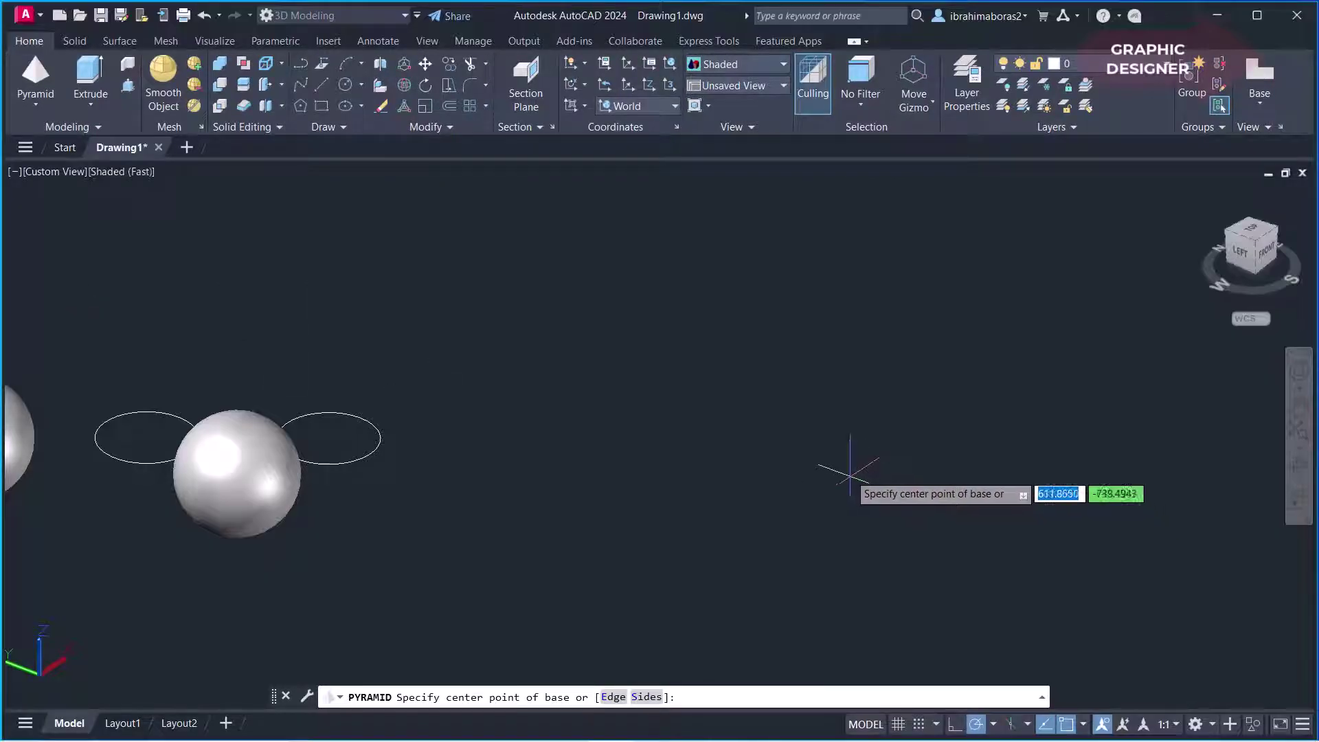
click(702, 435)
text(60)
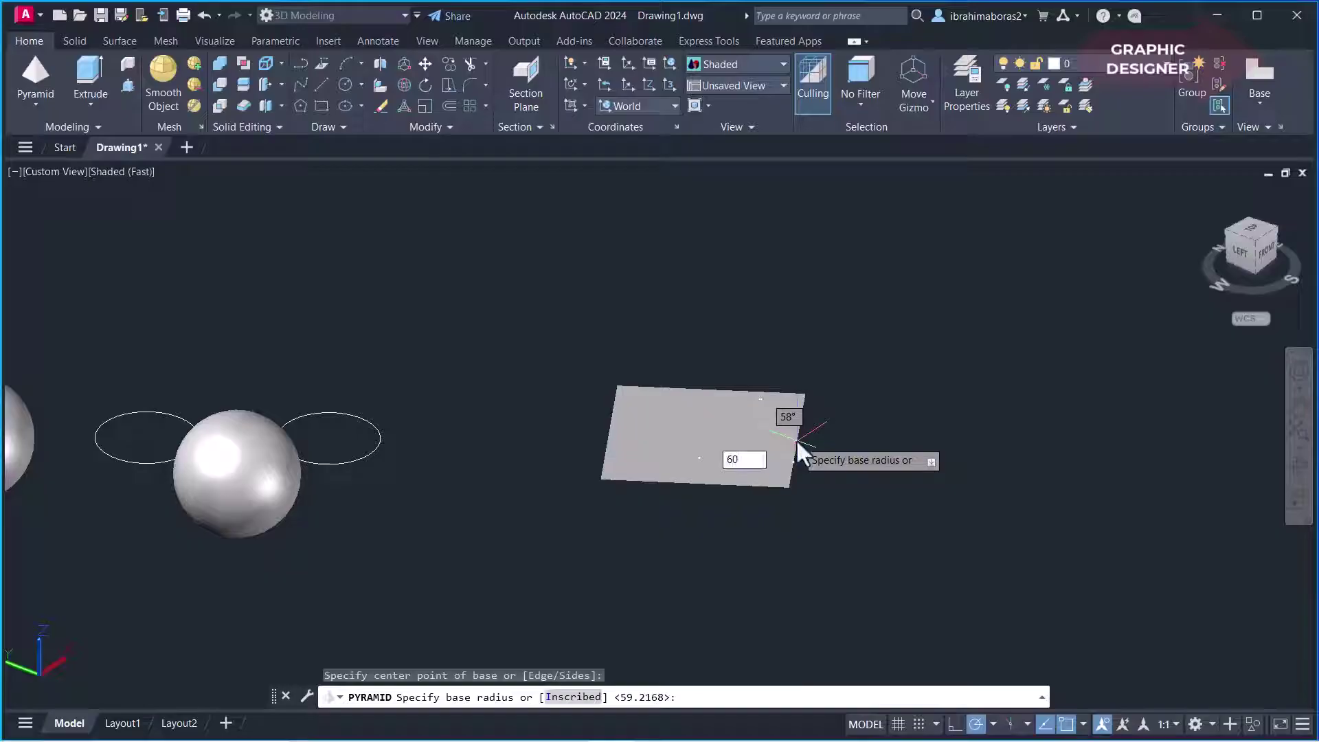
key(Return)
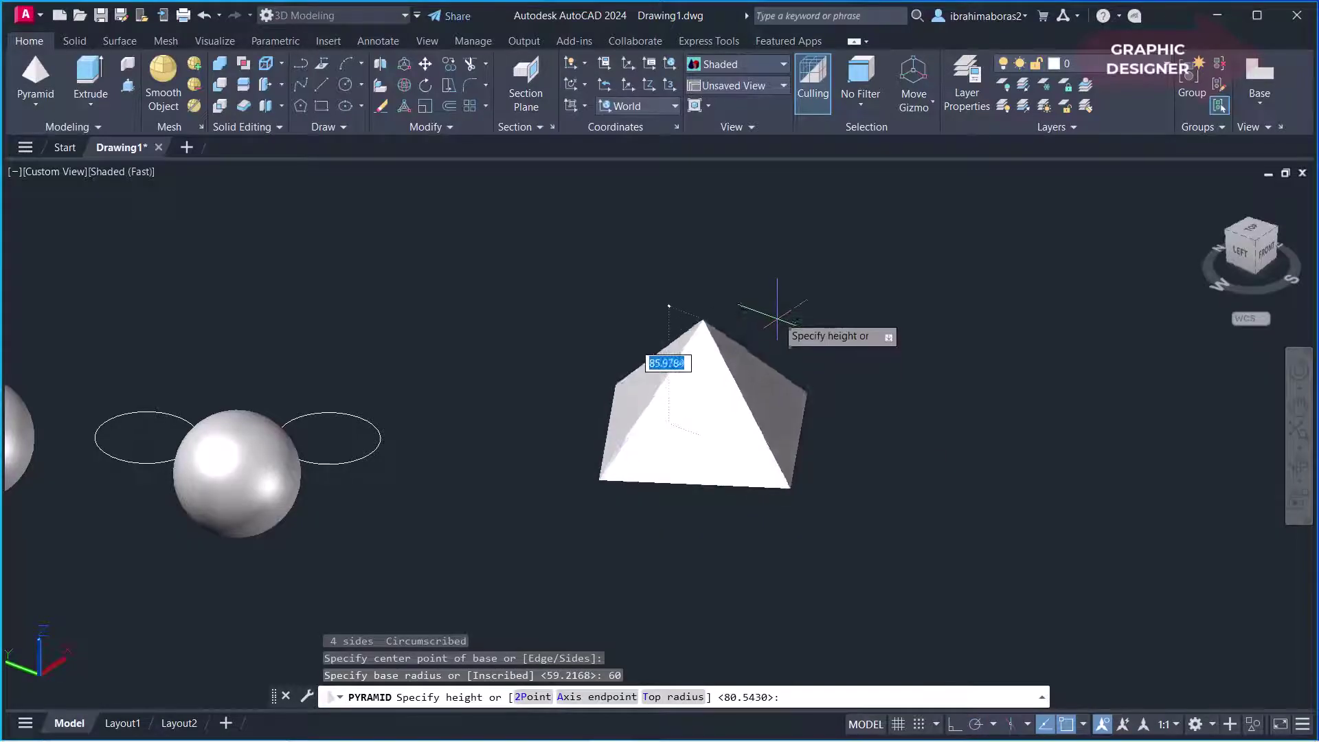
click(777, 264)
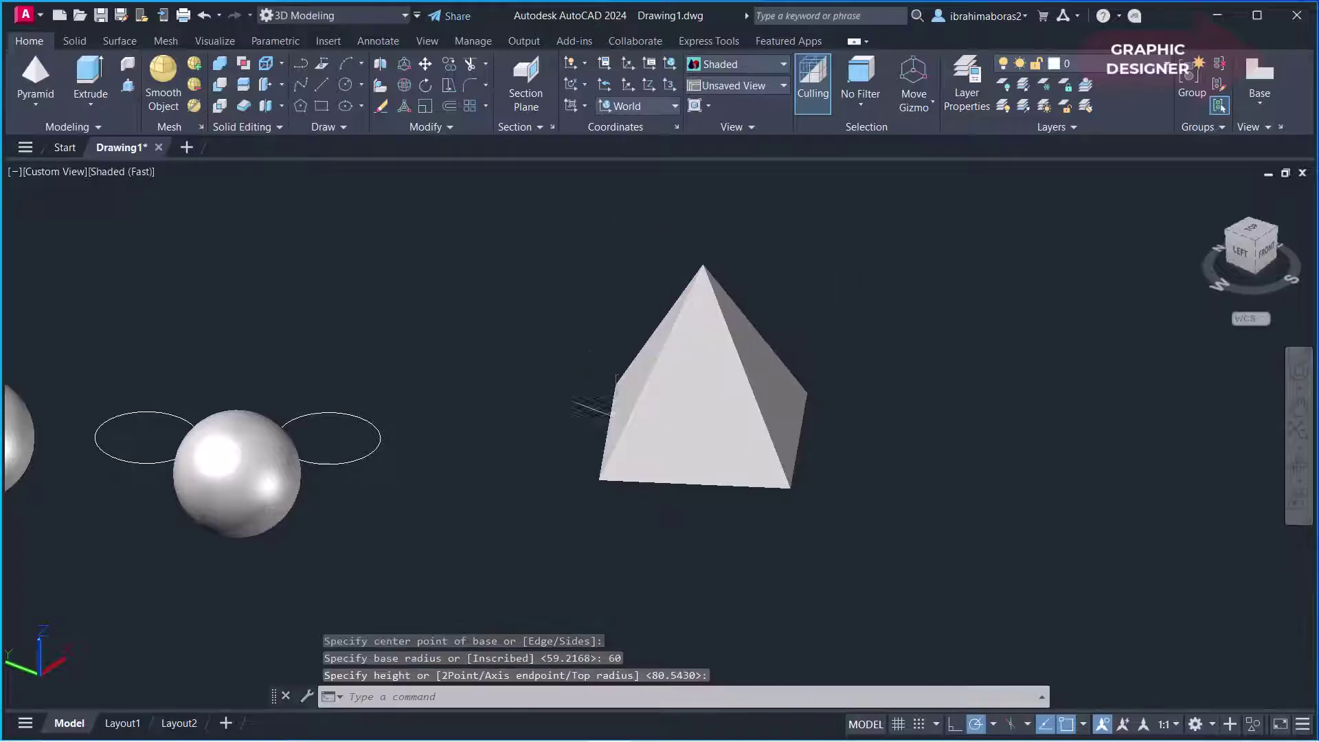
Pan left and start a second pyramid defined by its base edge
middle_drag(869, 528, 639, 556)
click(31, 72)
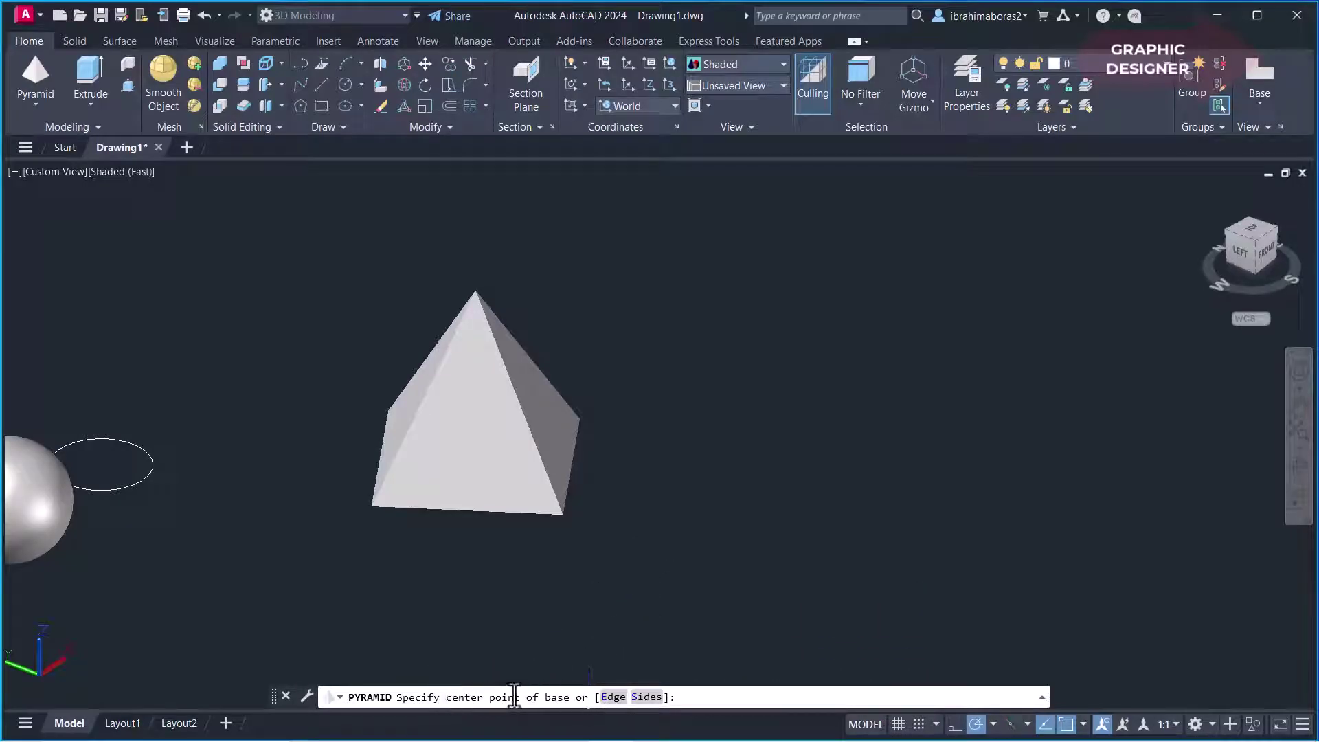
click(614, 697)
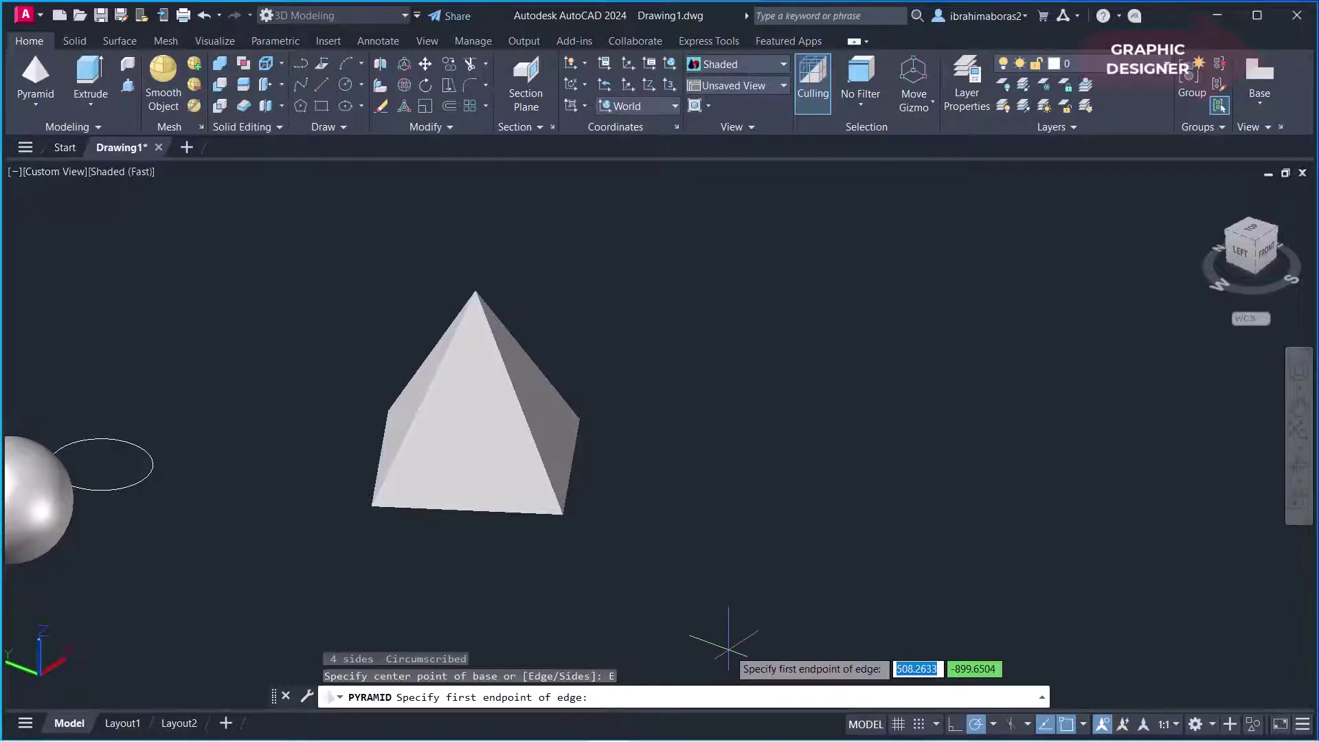
Build the pyramid from a 160-unit base edge with Ortho on and height 130
click(735, 447)
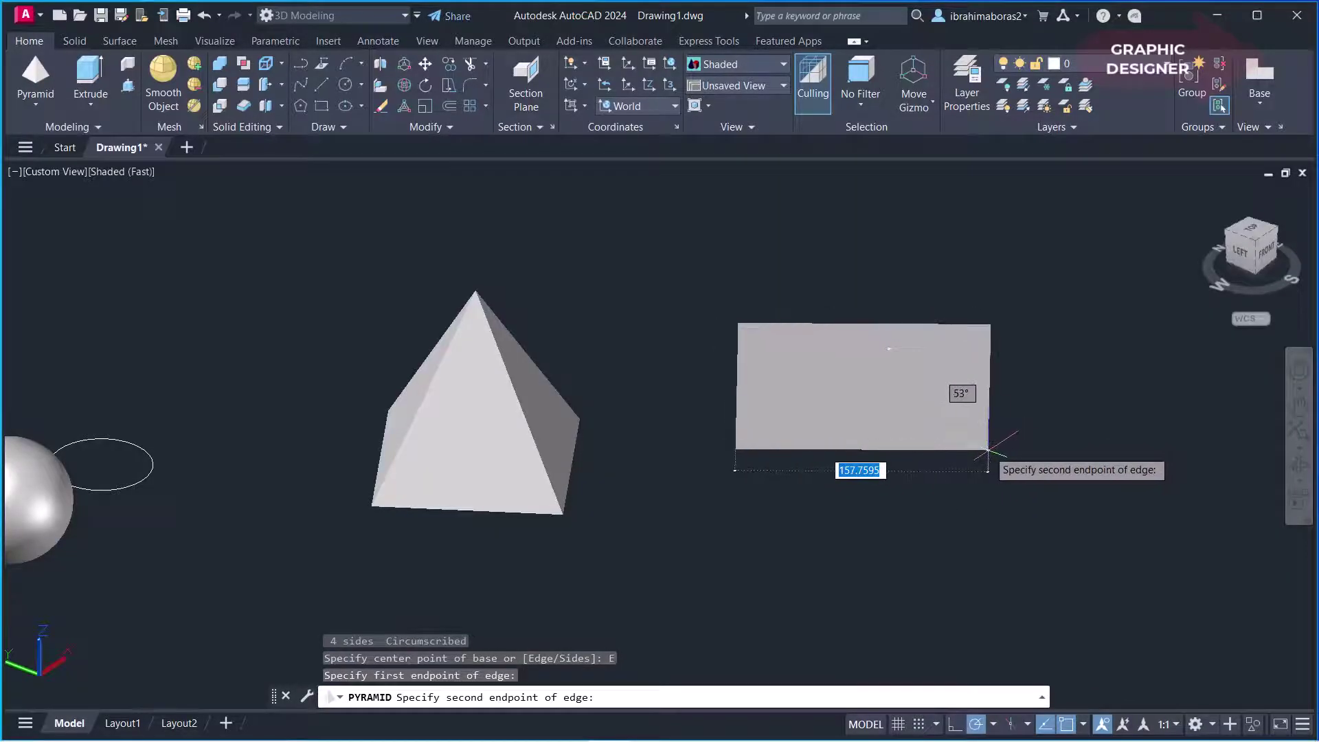
key(F8)
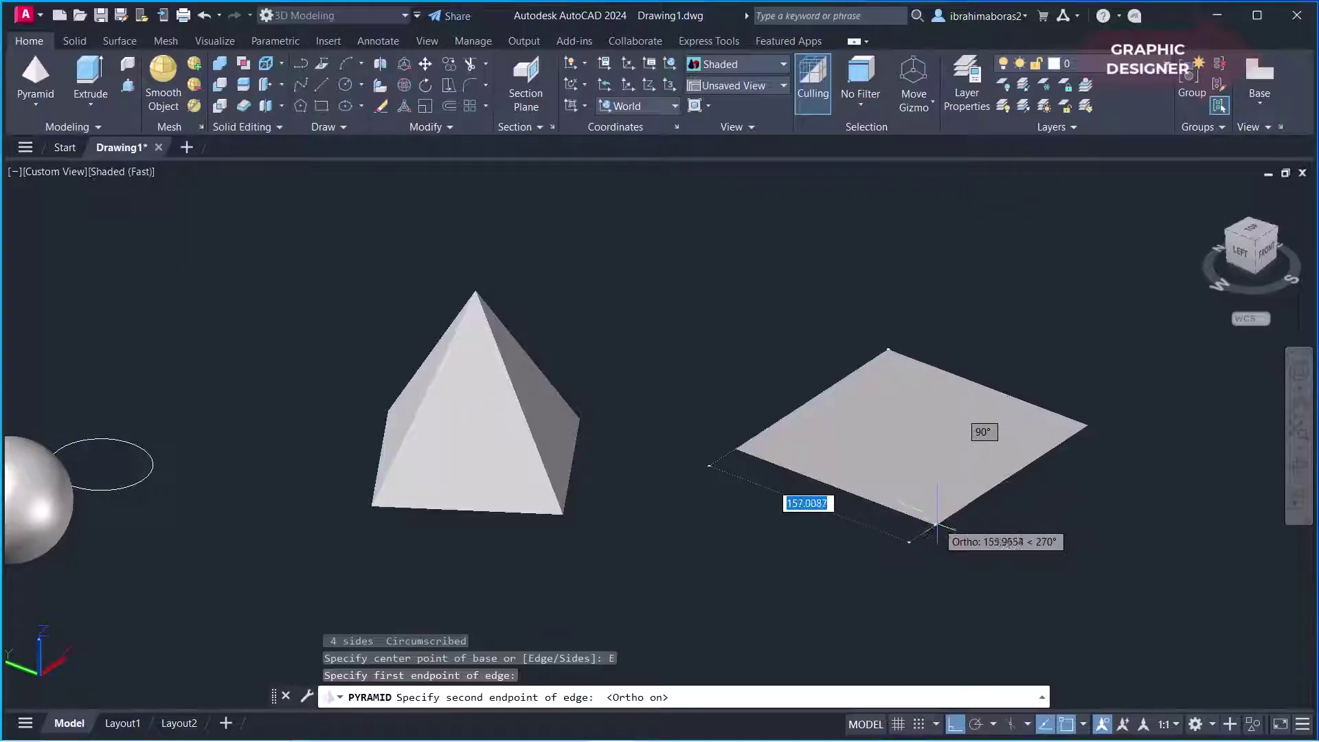
text(1)
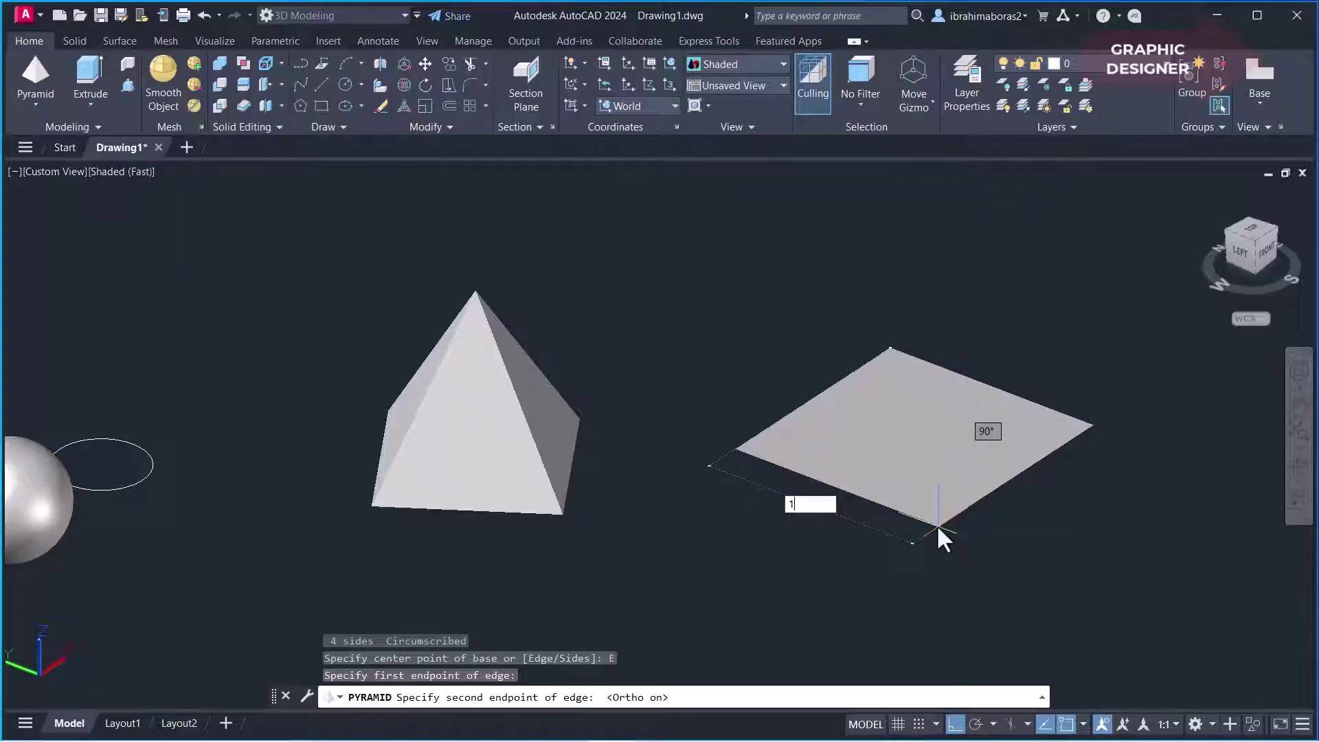
text(60)
key(Return)
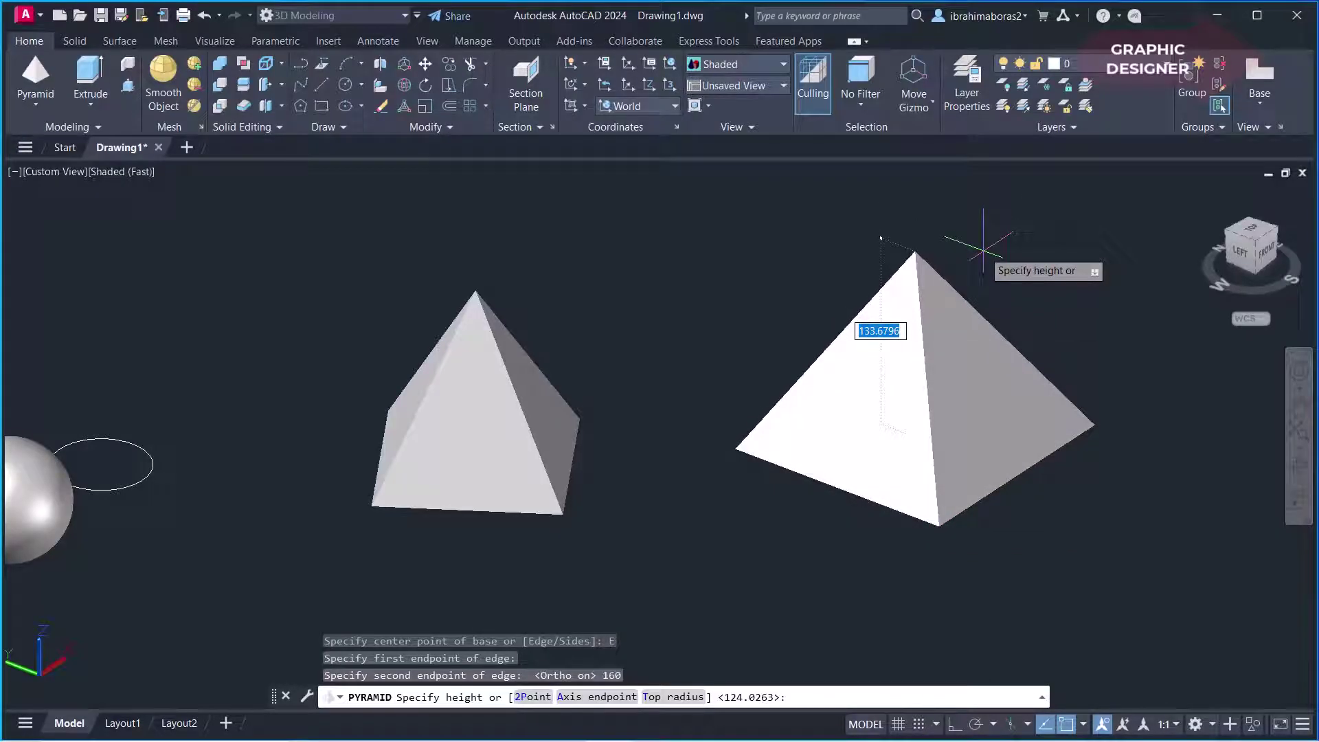
text(130)
key(Return)
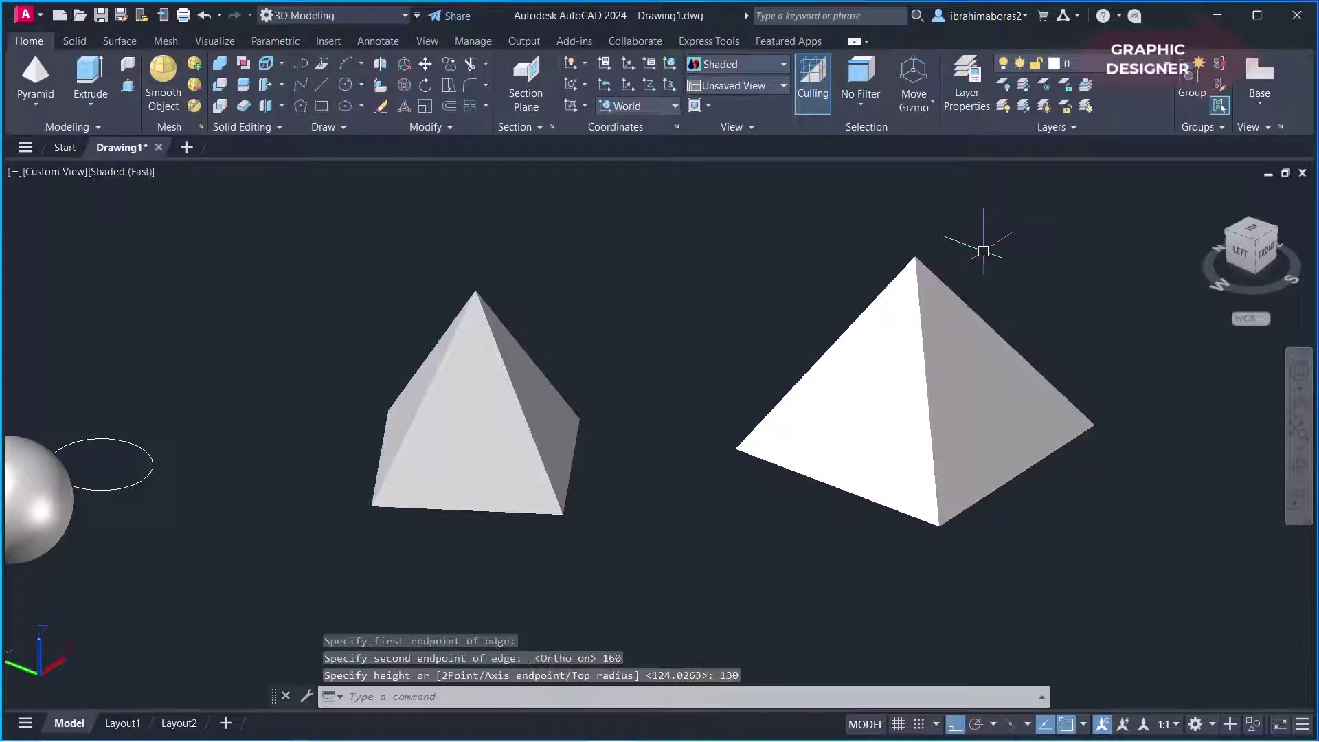
middle_drag(1001, 477, 838, 435)
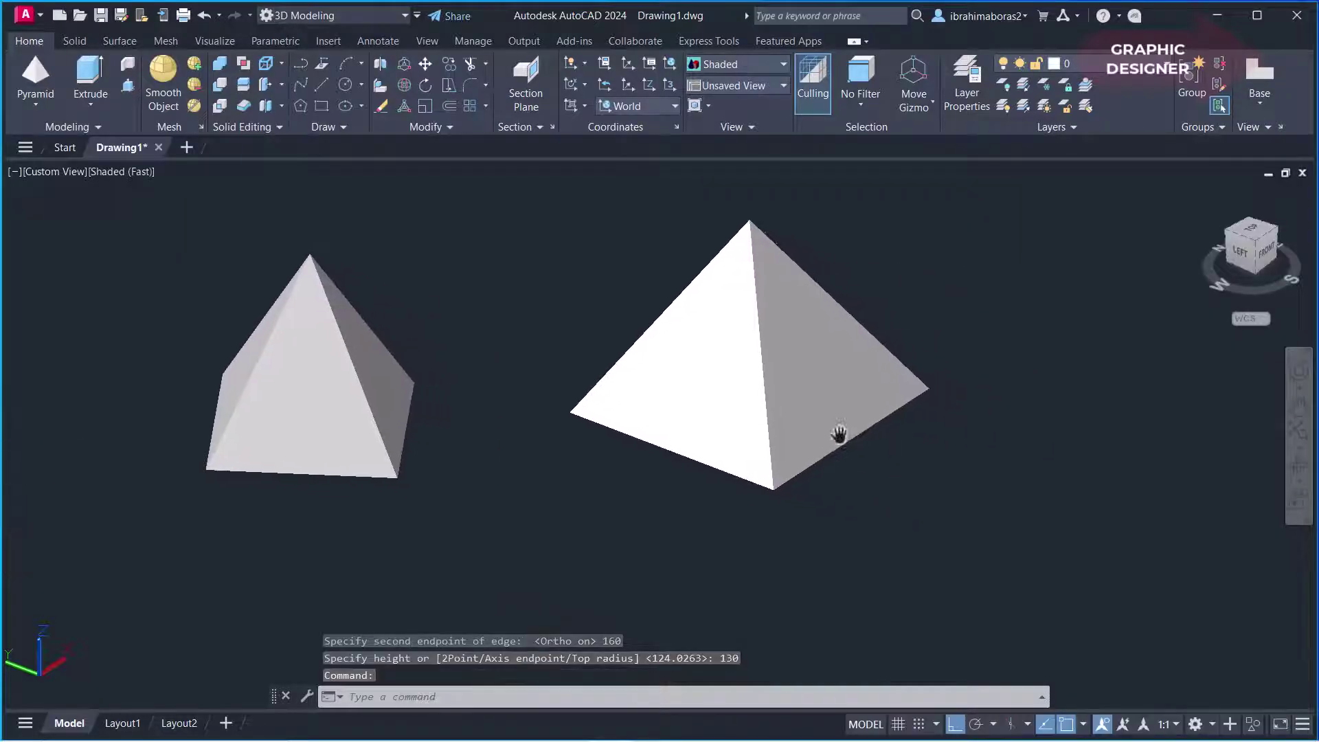
Start a six-sided pyramid and place its hexagonal base right of the large pyramid
key(Return)
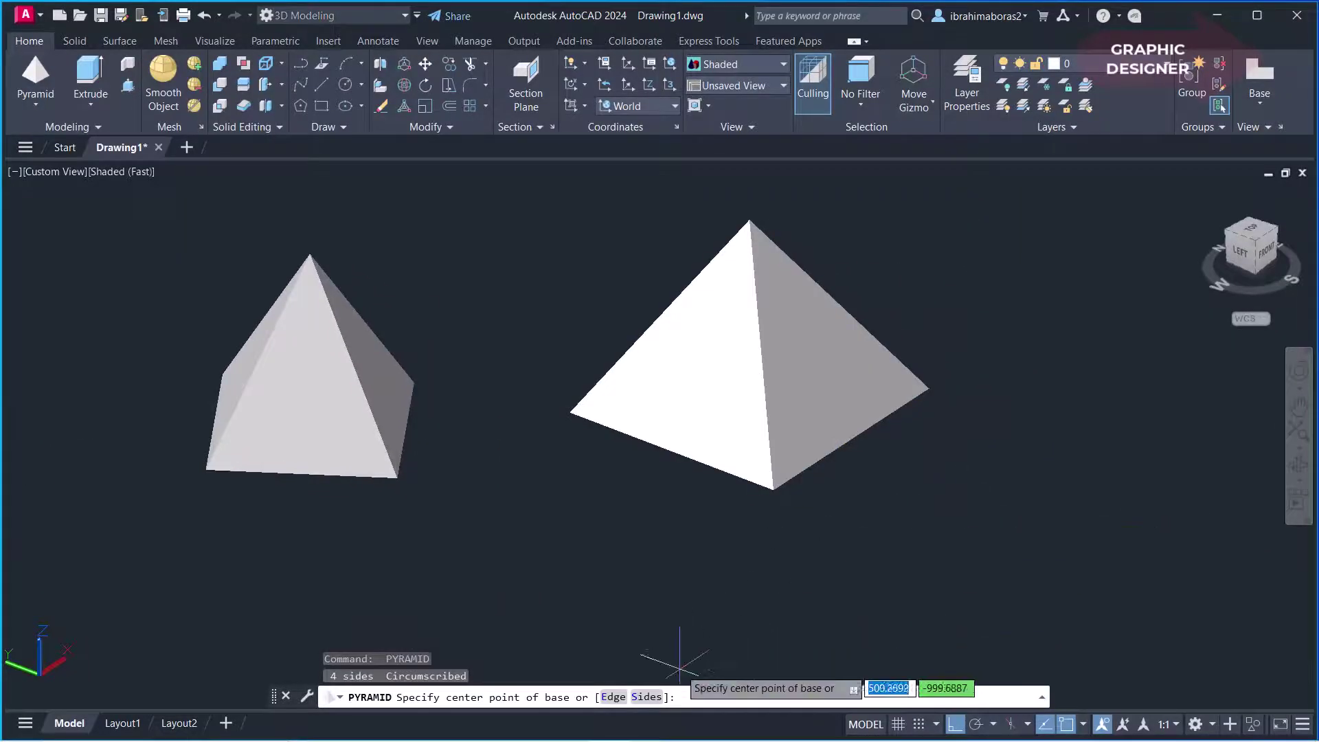
click(647, 696)
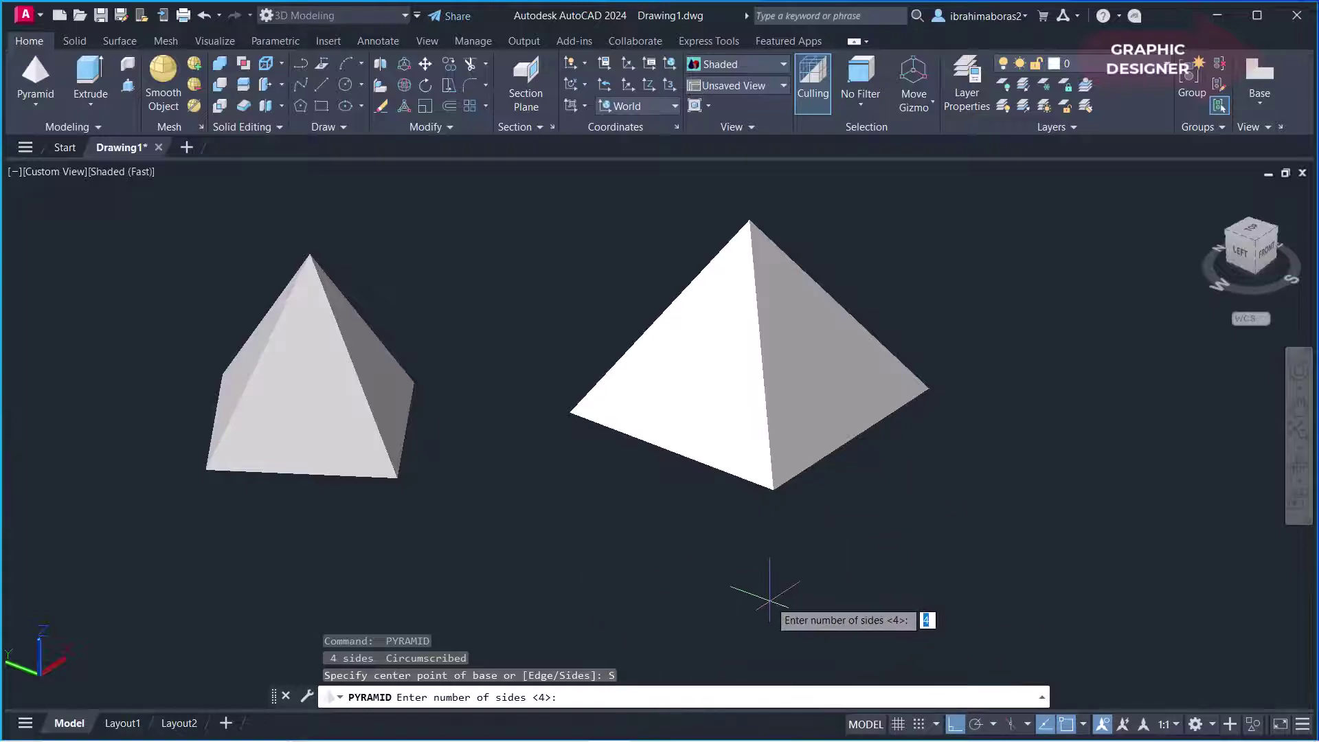
text(6)
key(Return)
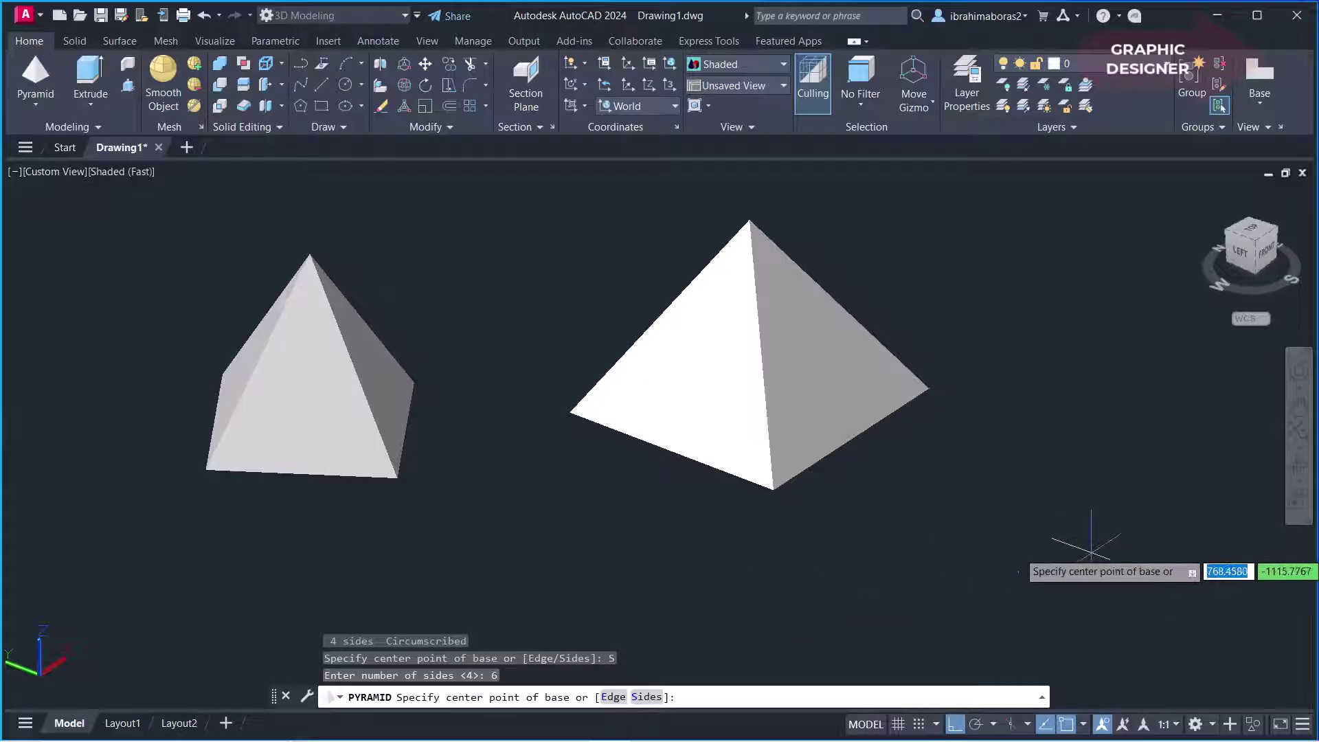
middle_drag(1085, 549, 869, 597)
click(856, 427)
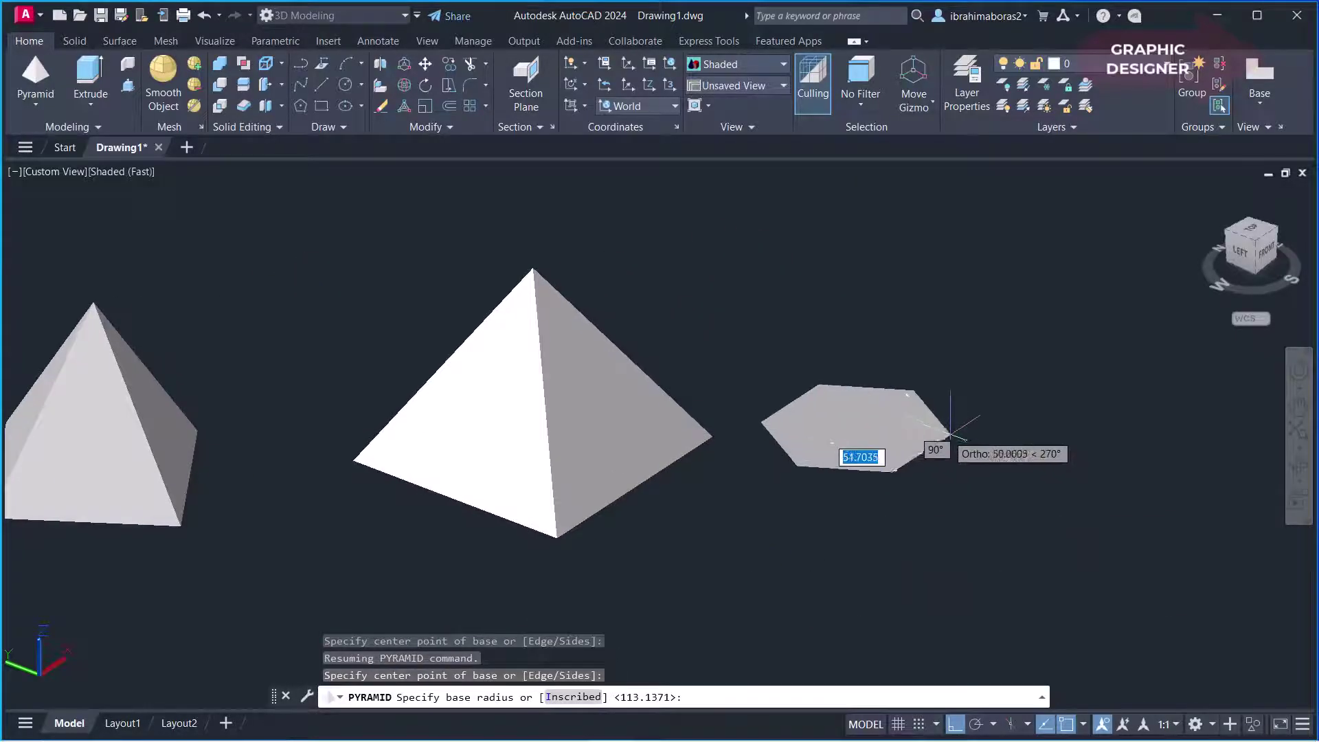
click(942, 445)
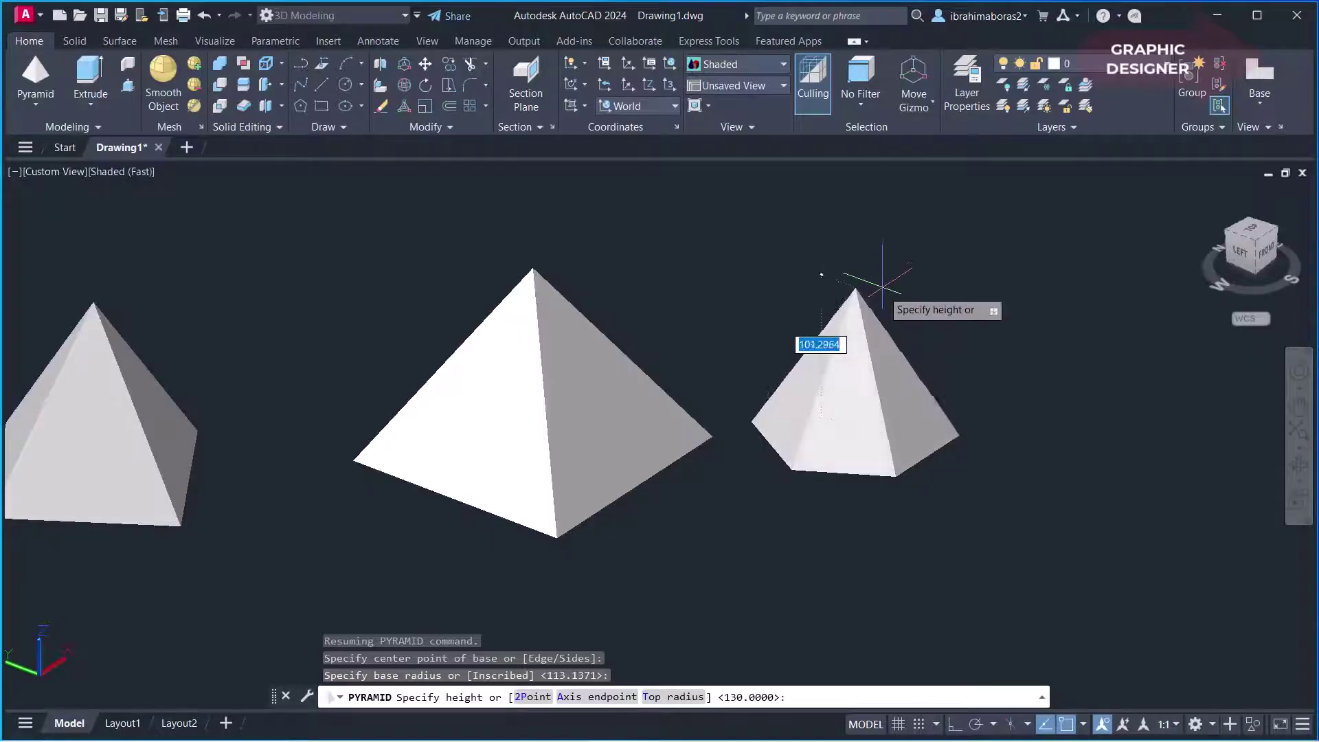
Give the pyramid a top radius of 5, set its height, and pan left
click(668, 697)
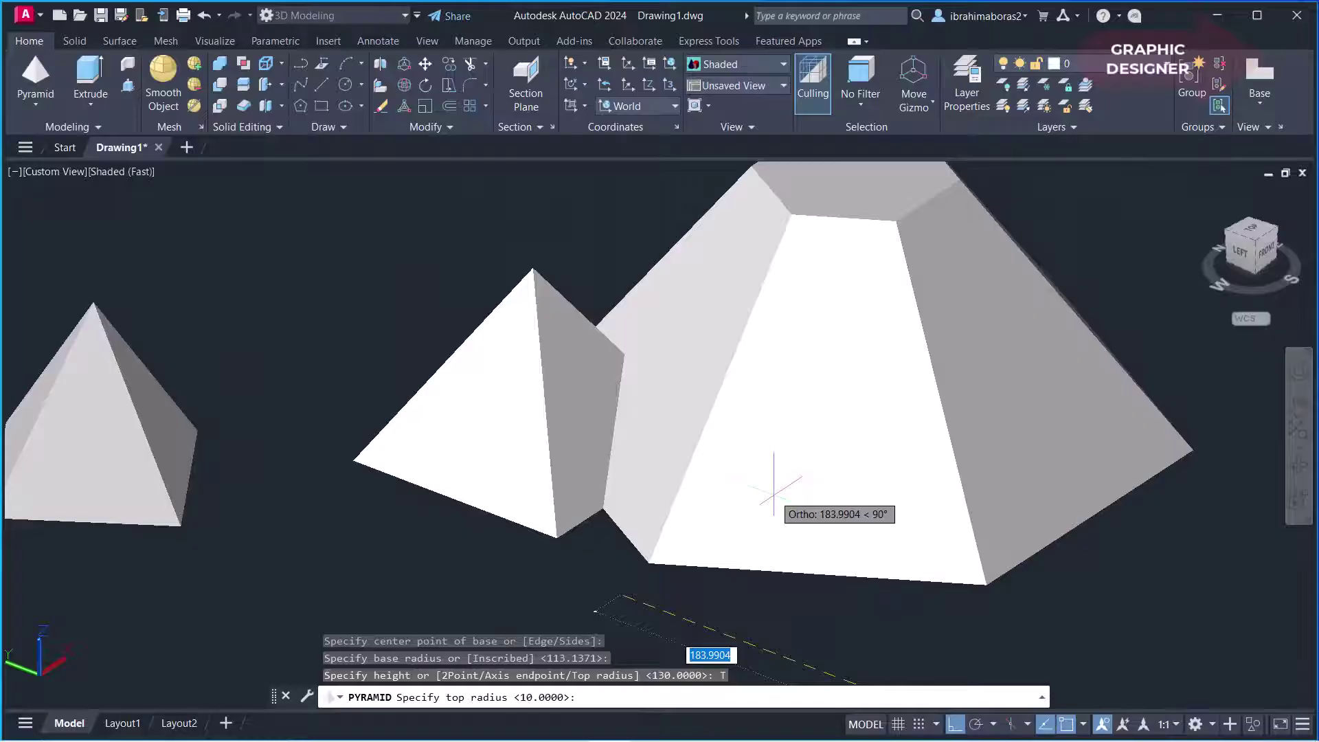
text(5)
key(Return)
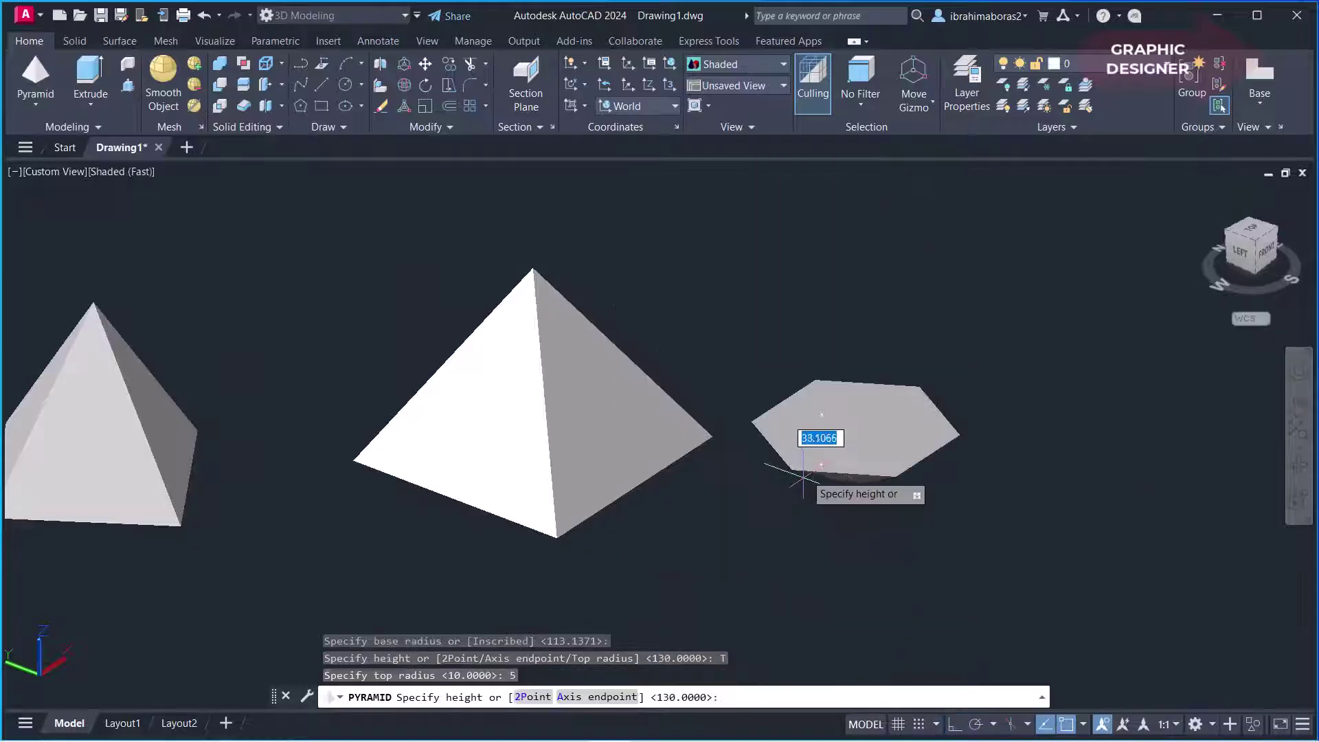
click(863, 303)
scroll(816, 321, up, 3)
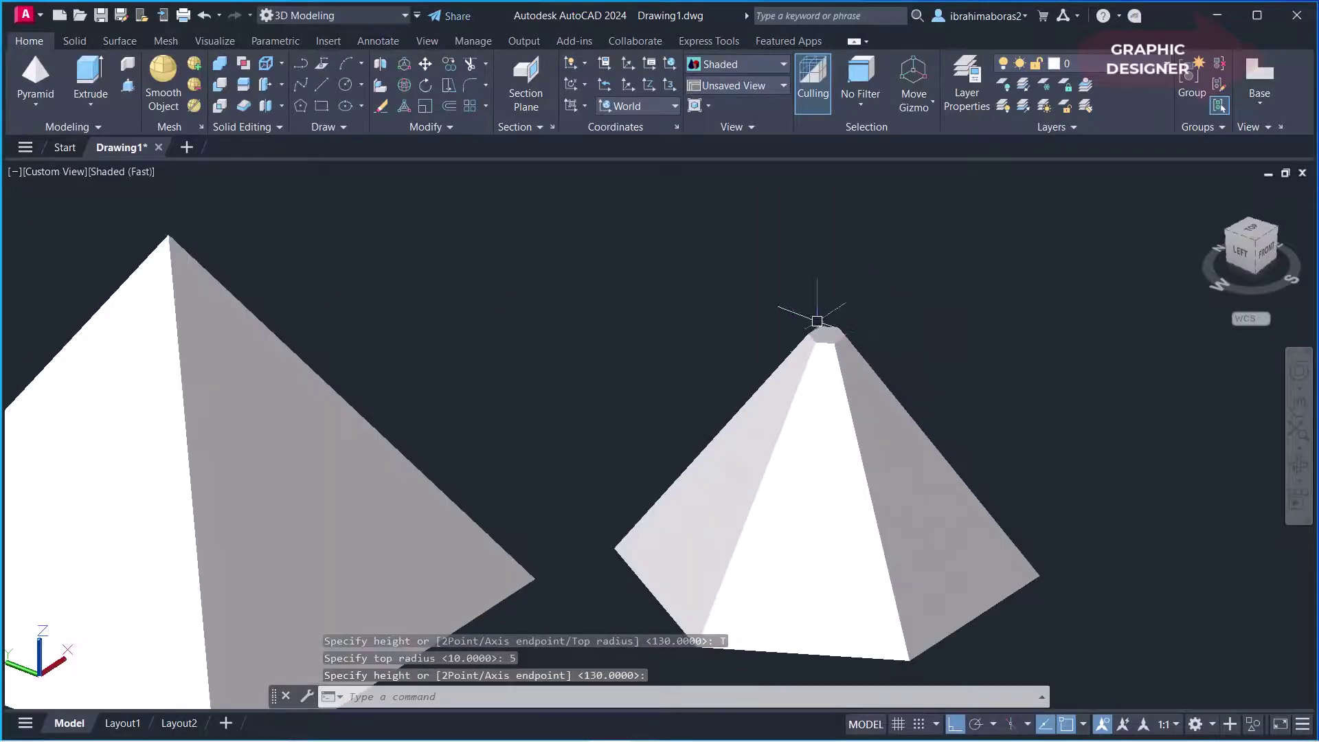
scroll(867, 410, down, 2)
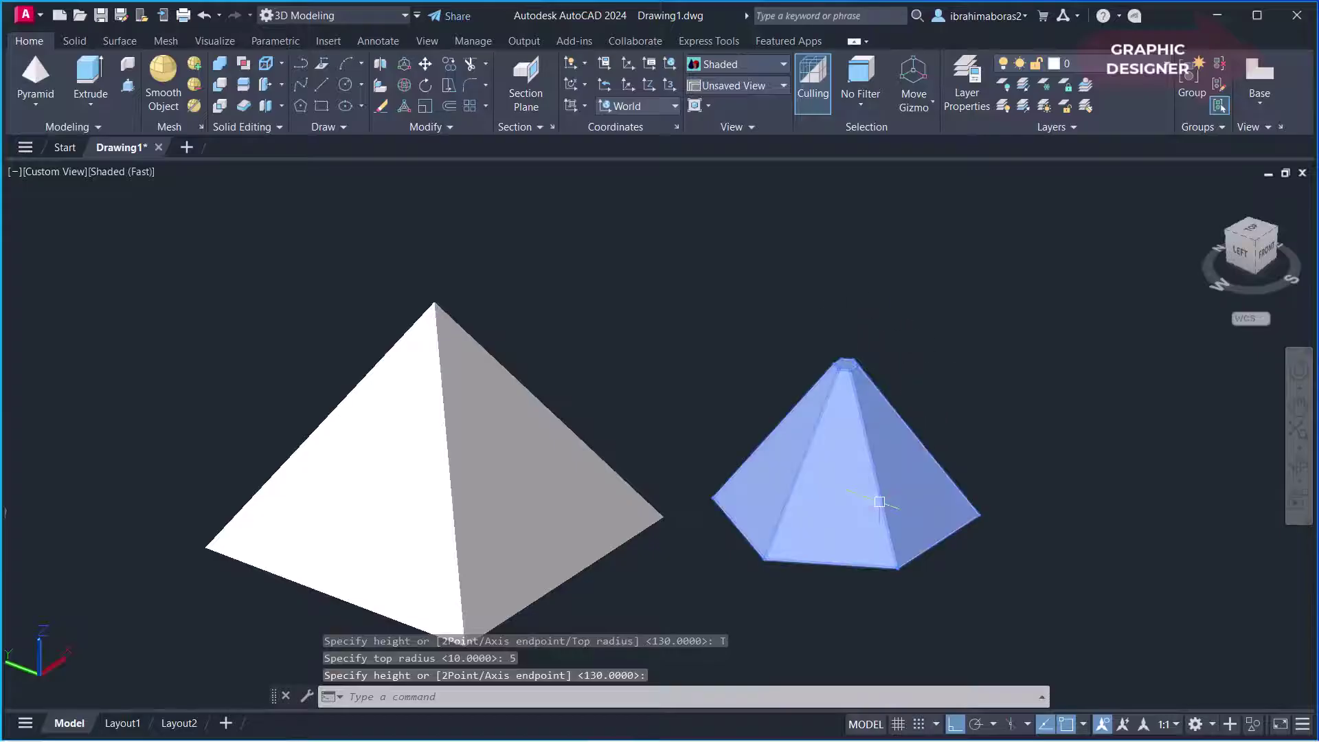
scroll(1057, 515, down, 3)
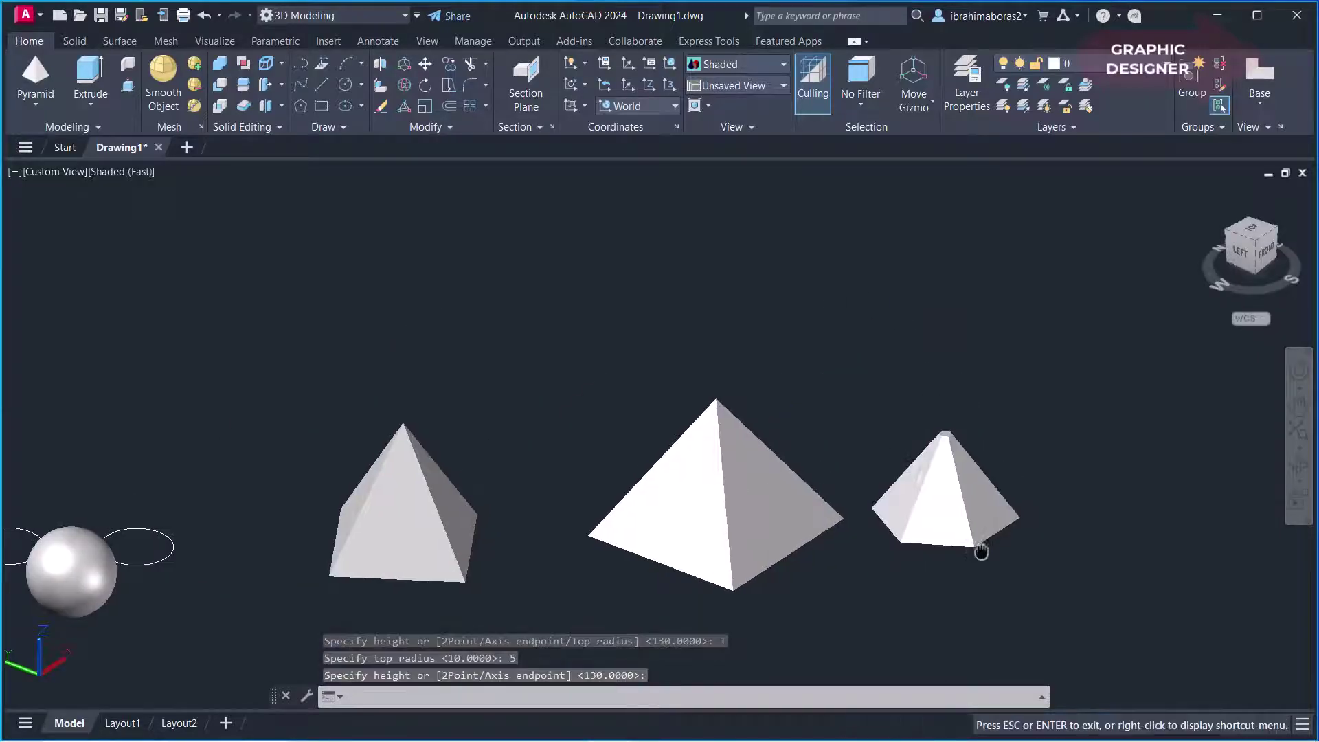
middle_drag(981, 547, 818, 529)
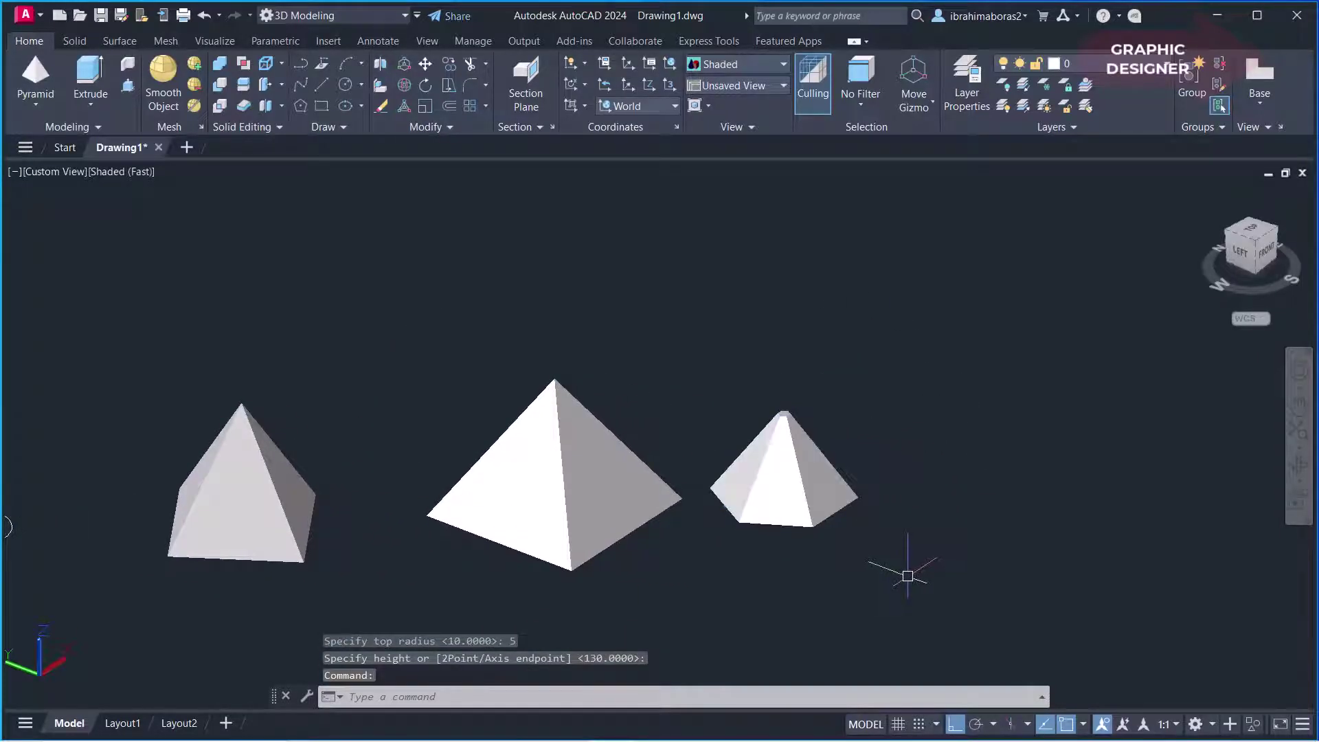
middle_drag(992, 607, 750, 577)
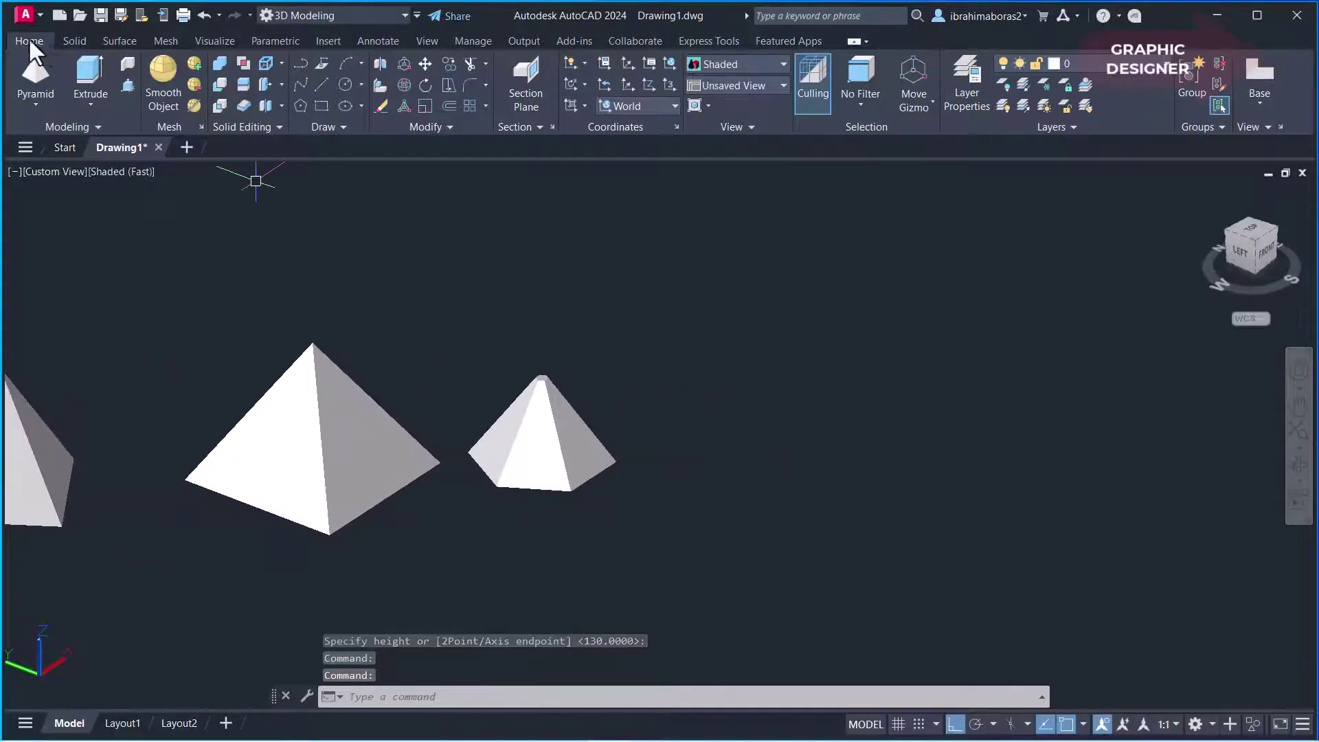
Create a wedge of length 200, width 25 and height 200 right of the pyramids
click(44, 99)
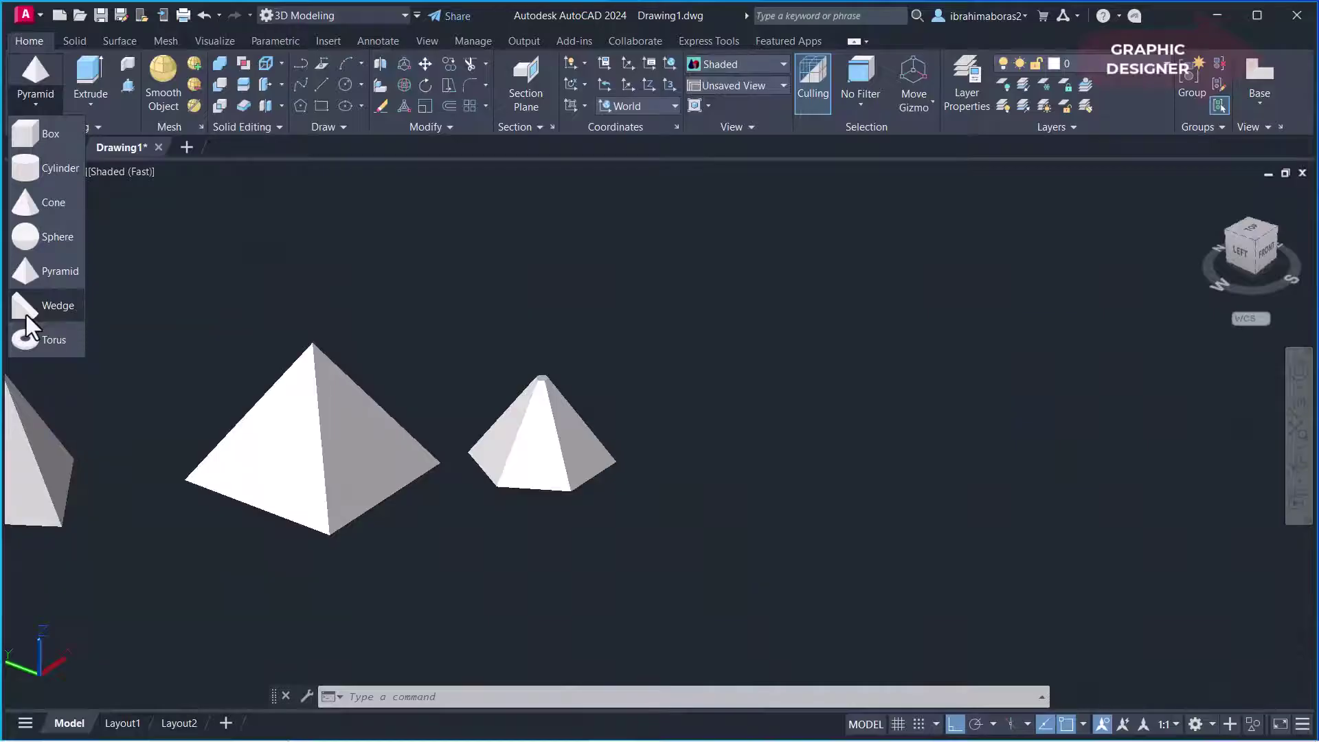
click(26, 309)
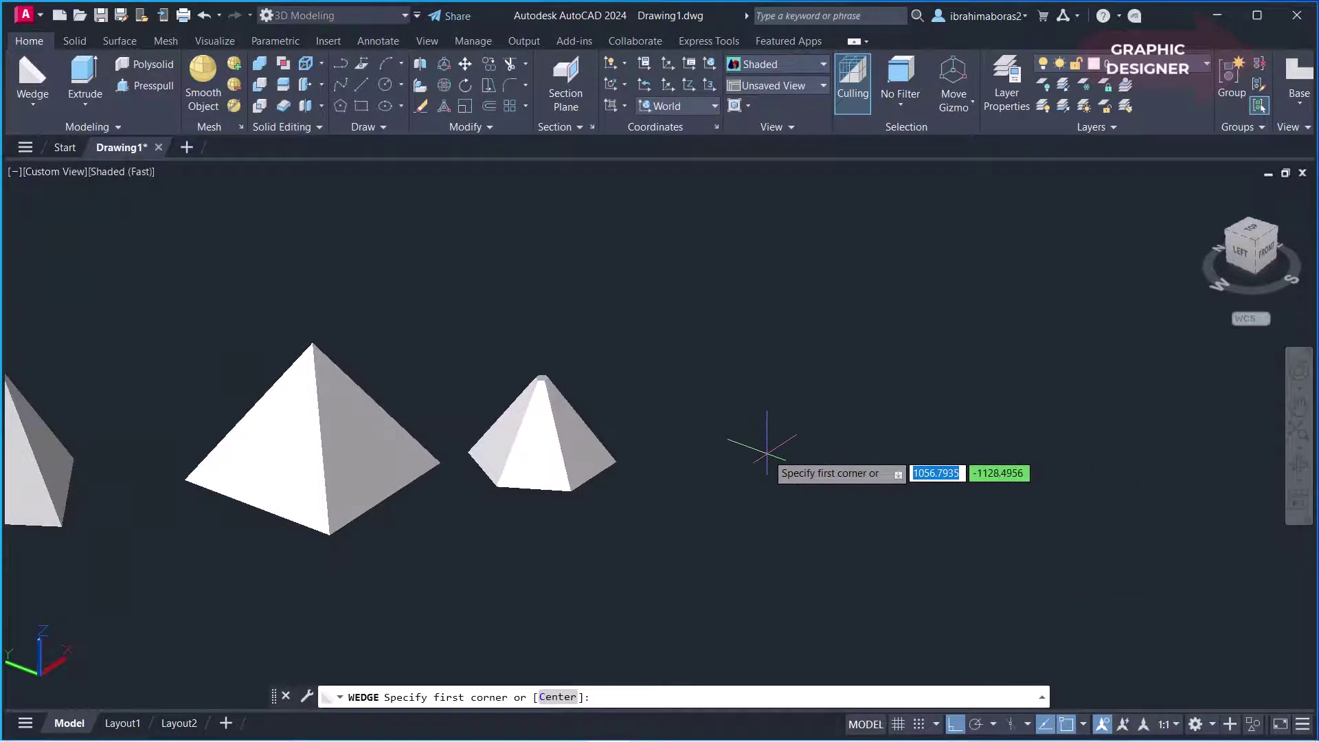
click(839, 449)
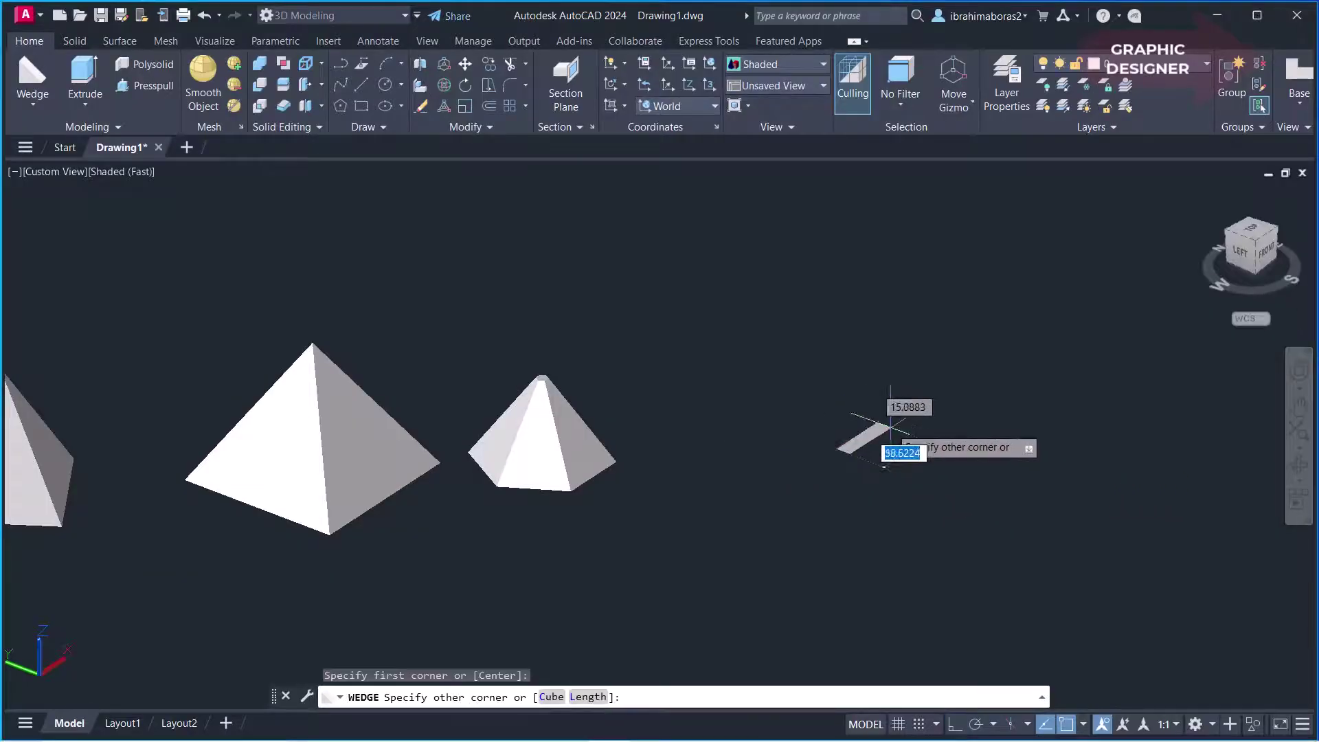
middle_drag(1109, 471, 928, 420)
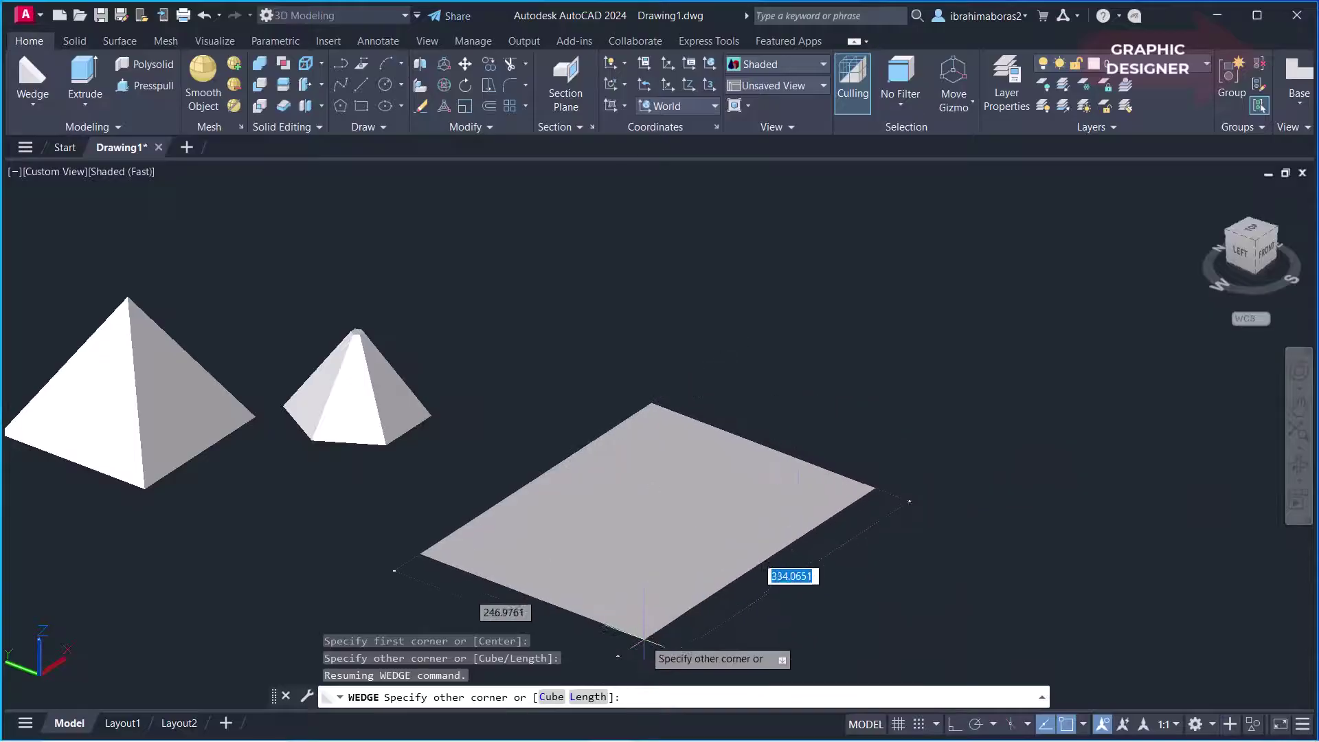
click(595, 696)
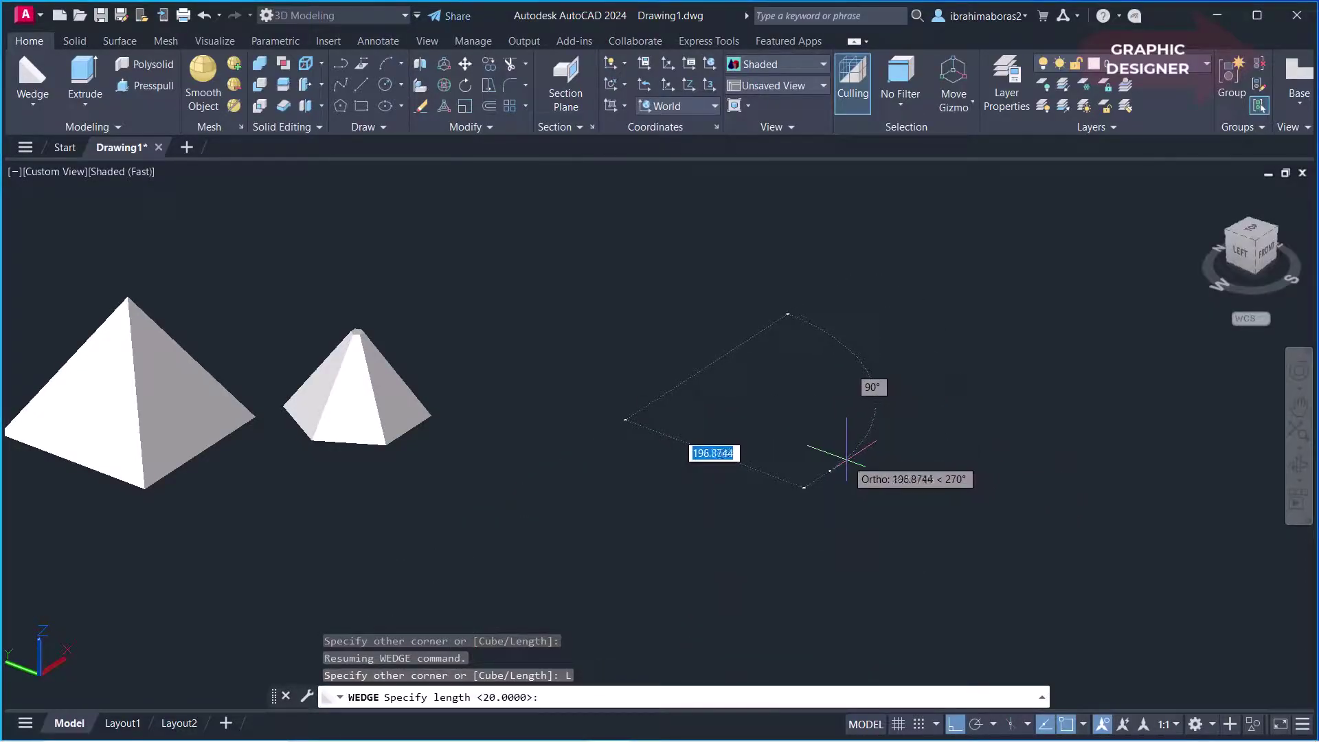
text(200)
key(Return)
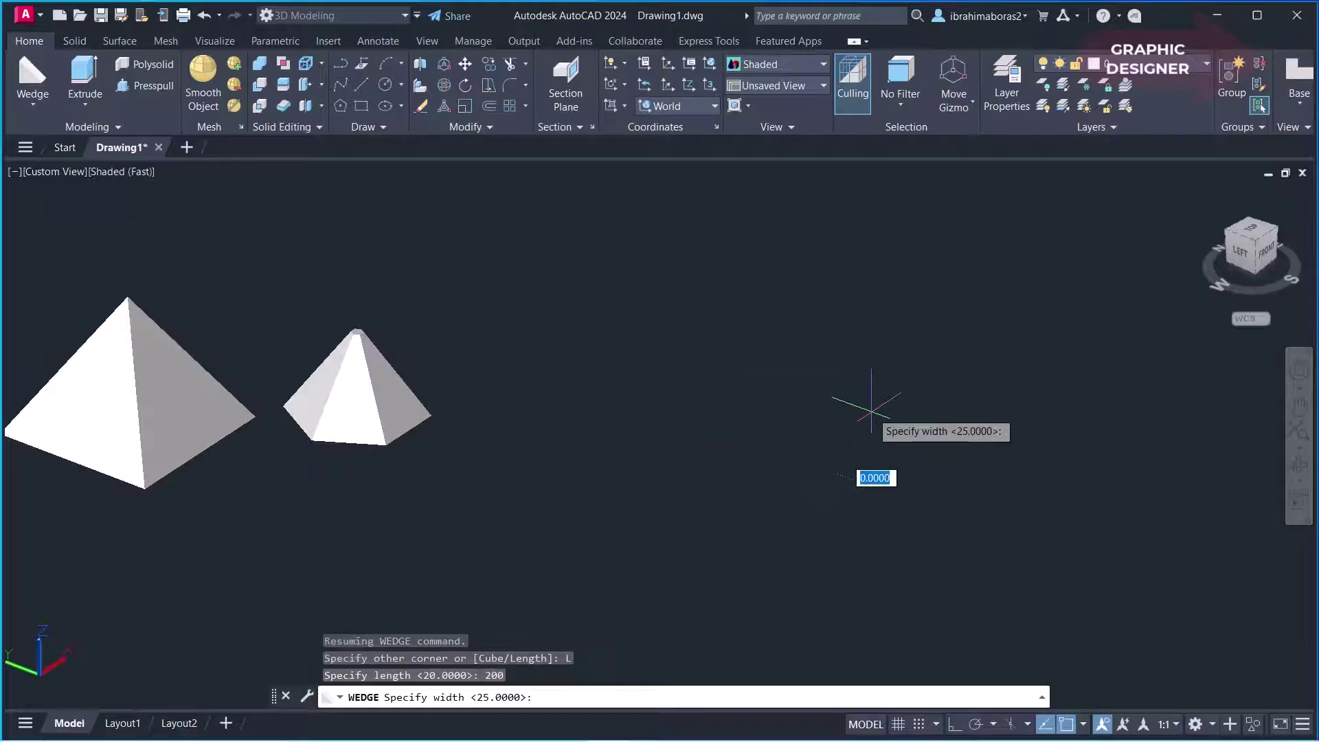
key(Return)
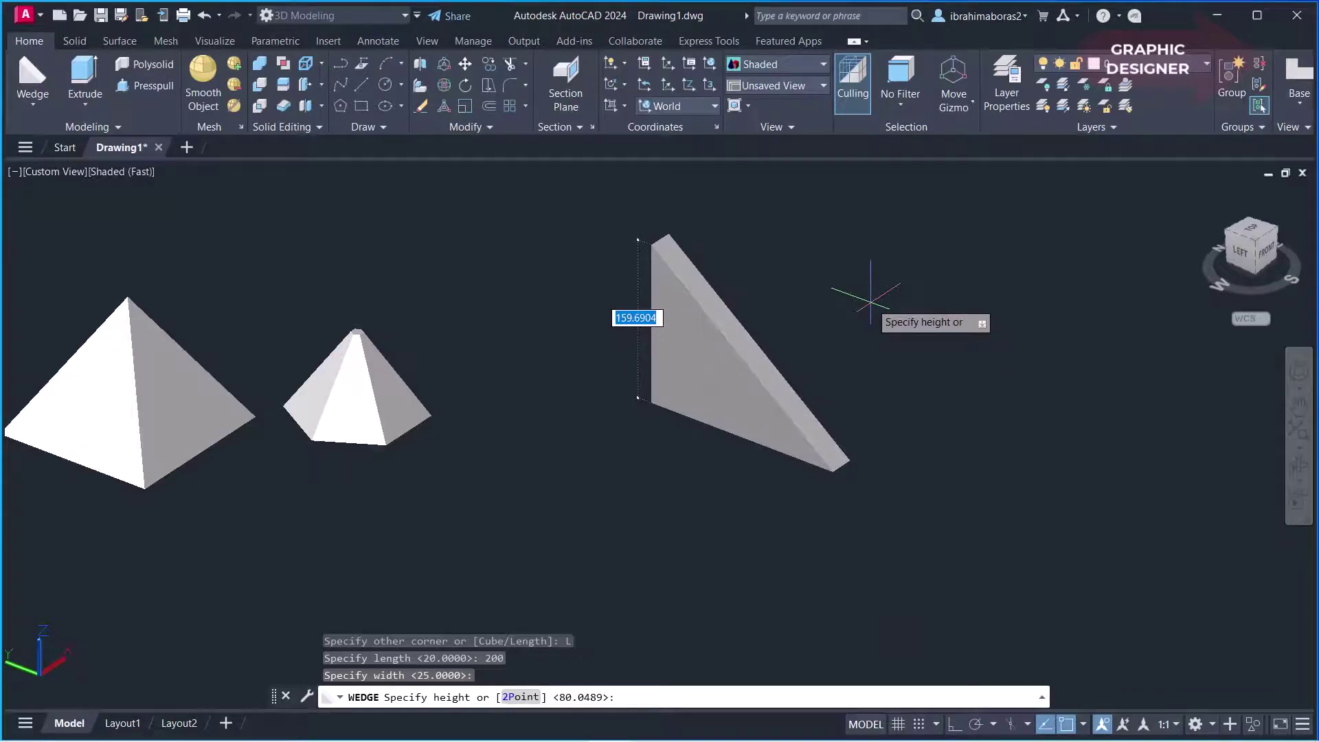
text(20)
key(Return)
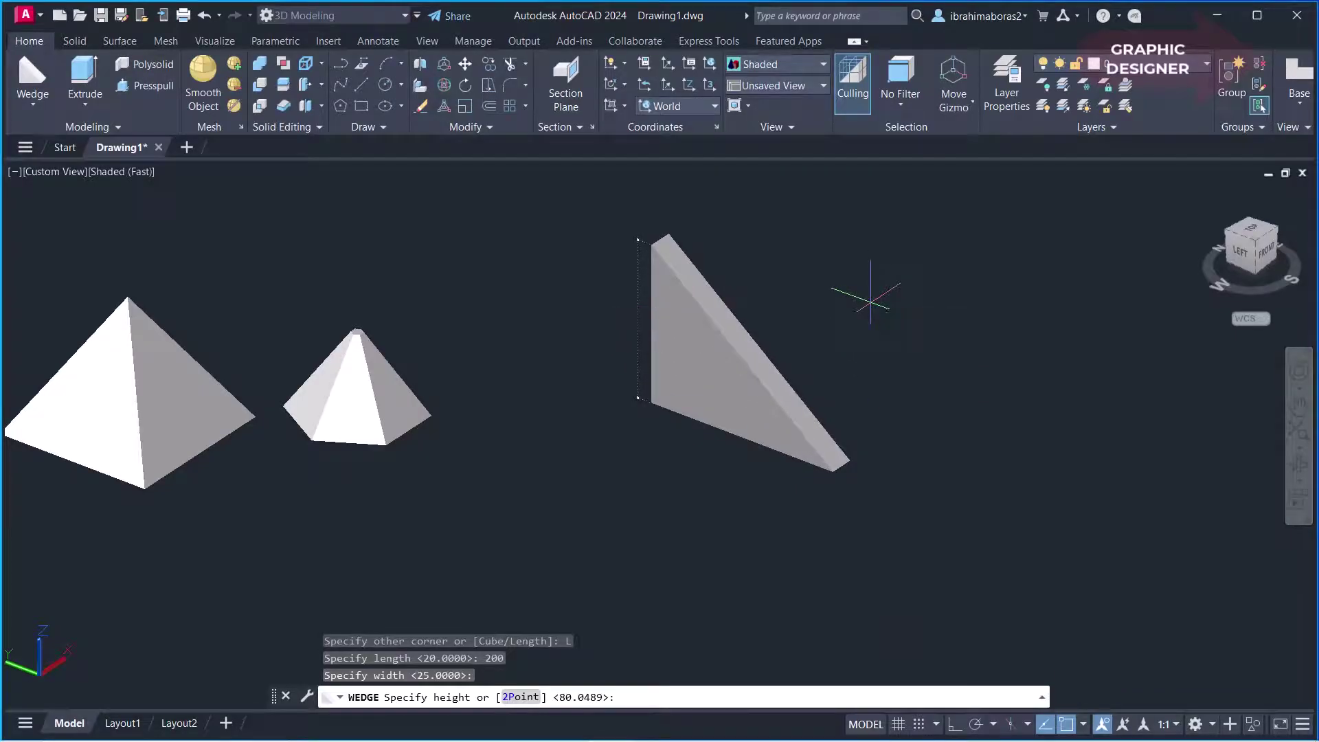
scroll(738, 351, down, 2)
scroll(738, 352, up, 1)
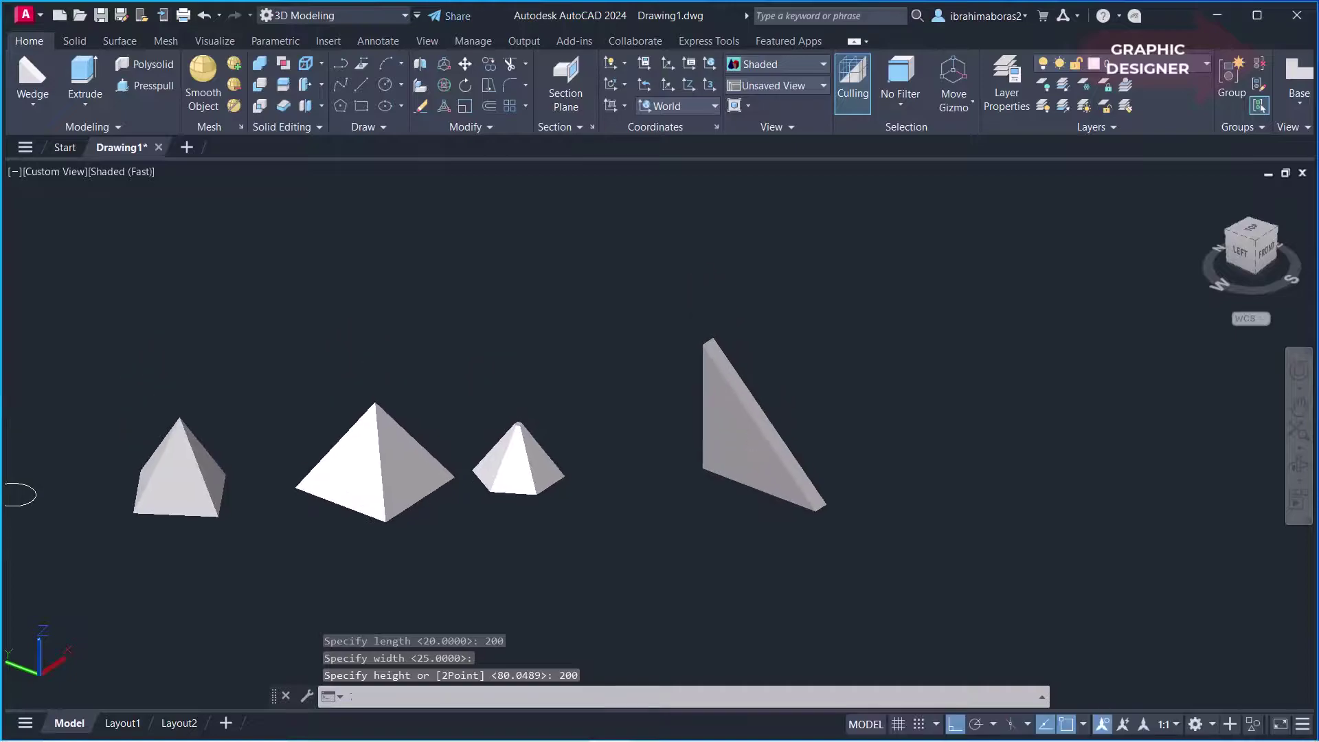
scroll(758, 445, up, 2)
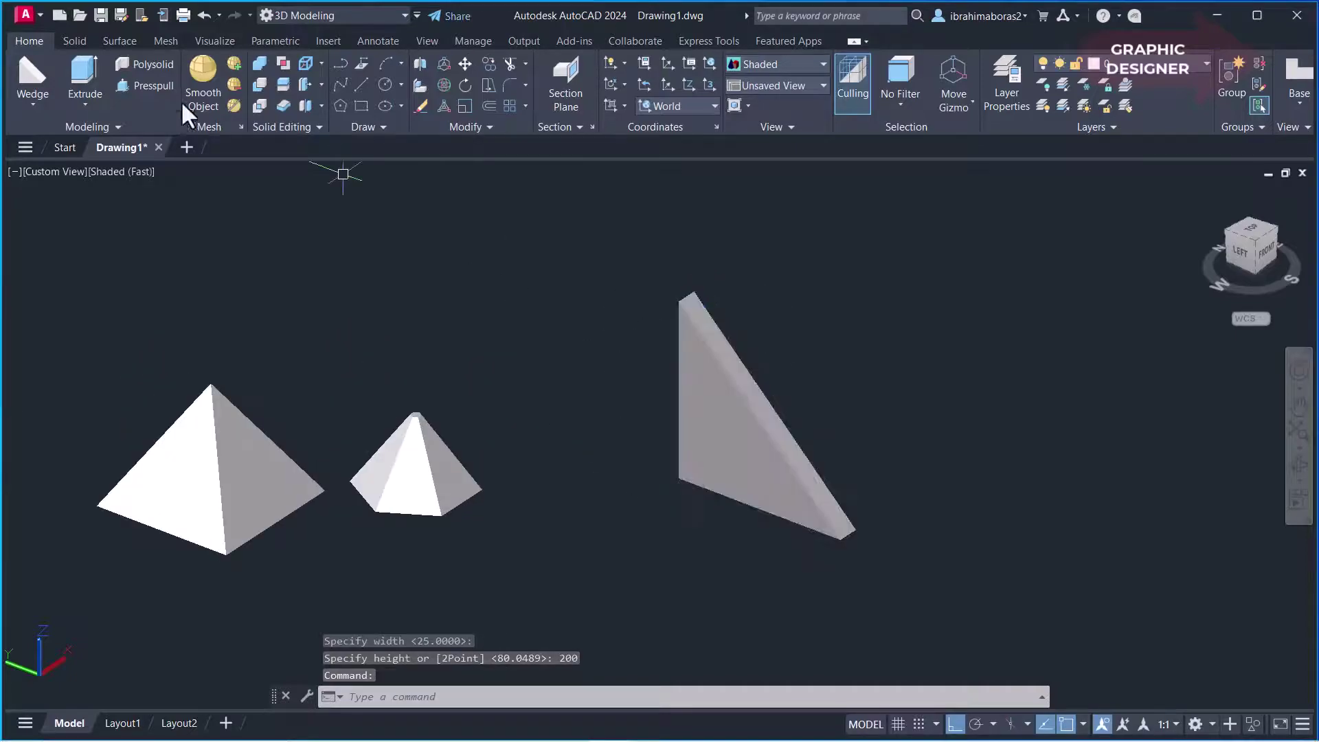
Place a torus of radius 80 and tube radius 20 right of the wedge, then zoom out
click(33, 103)
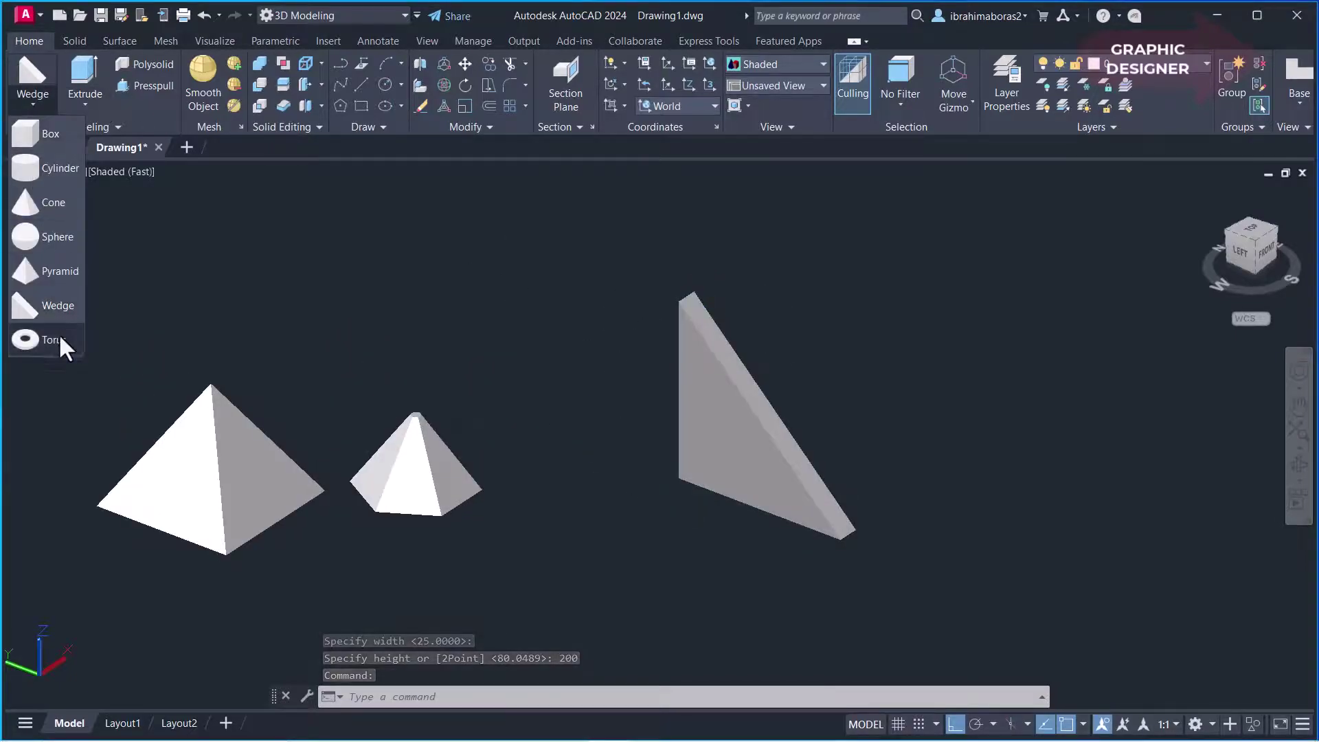
click(26, 338)
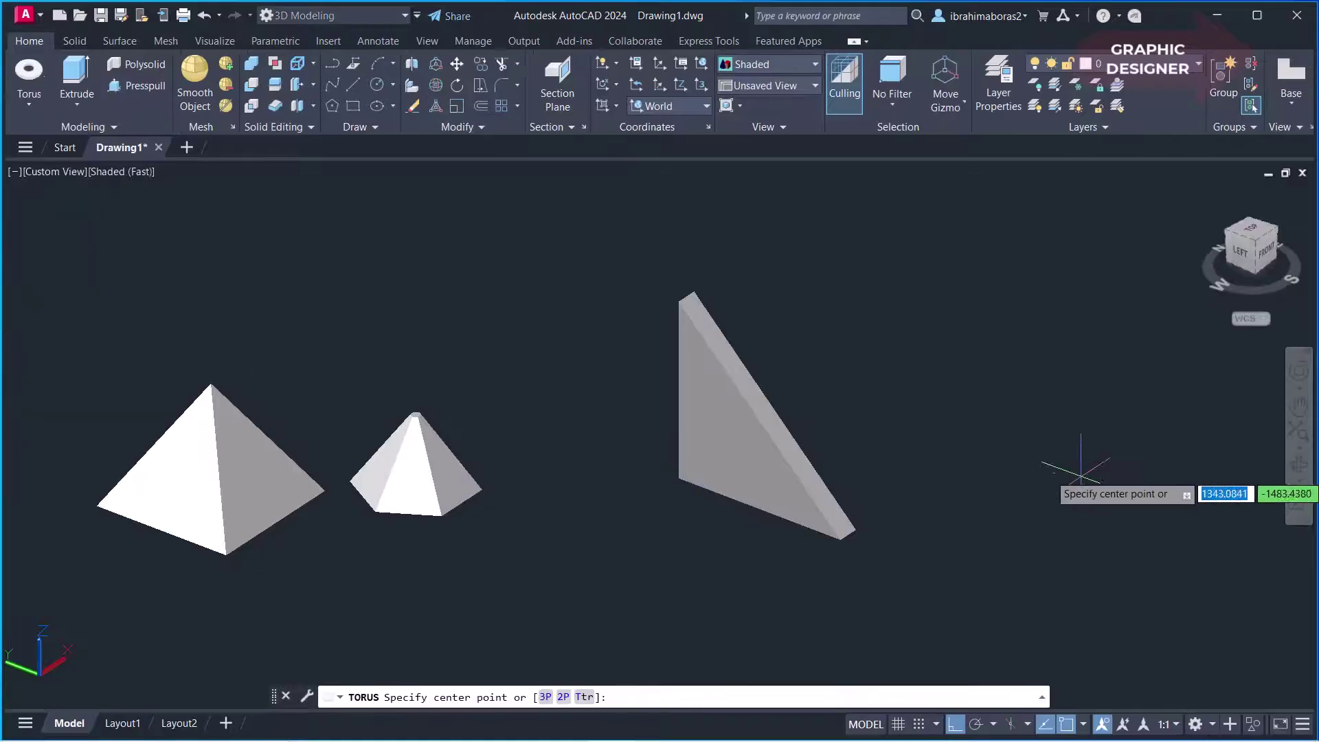
middle_drag(1016, 470, 670, 453)
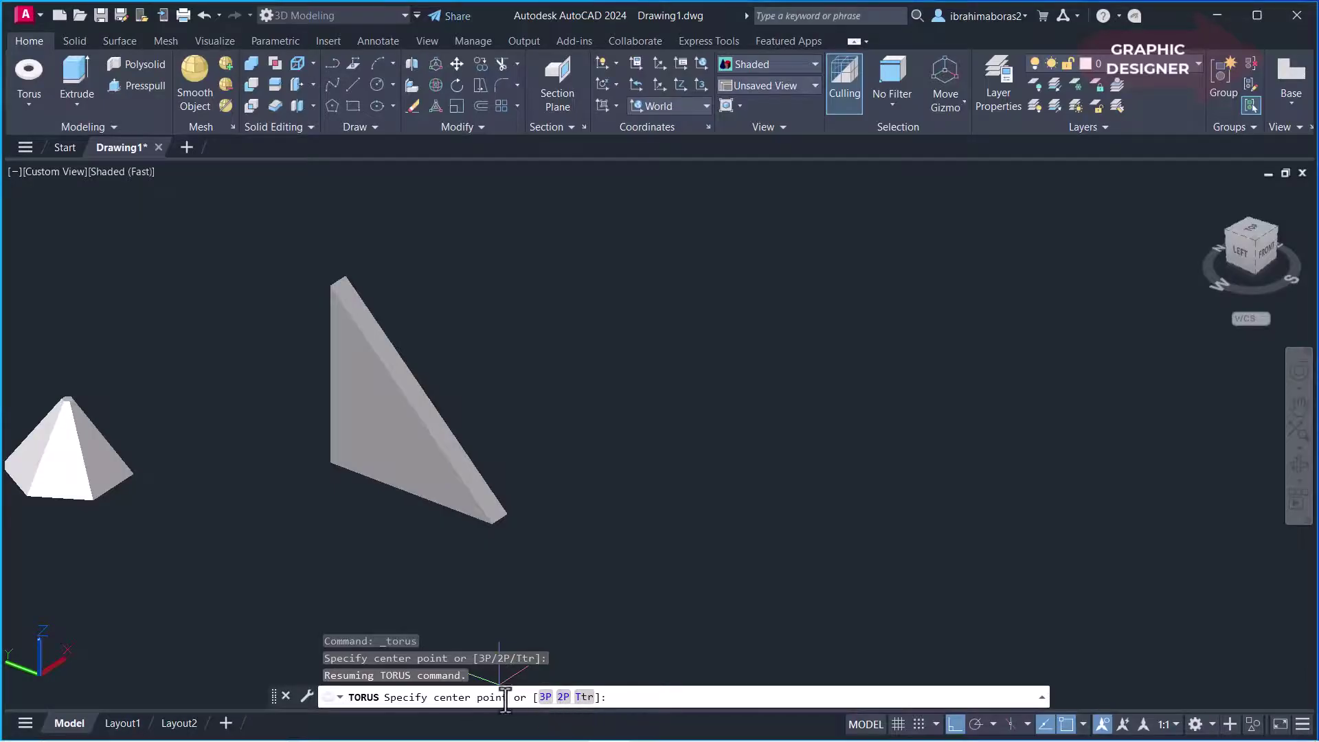
click(756, 436)
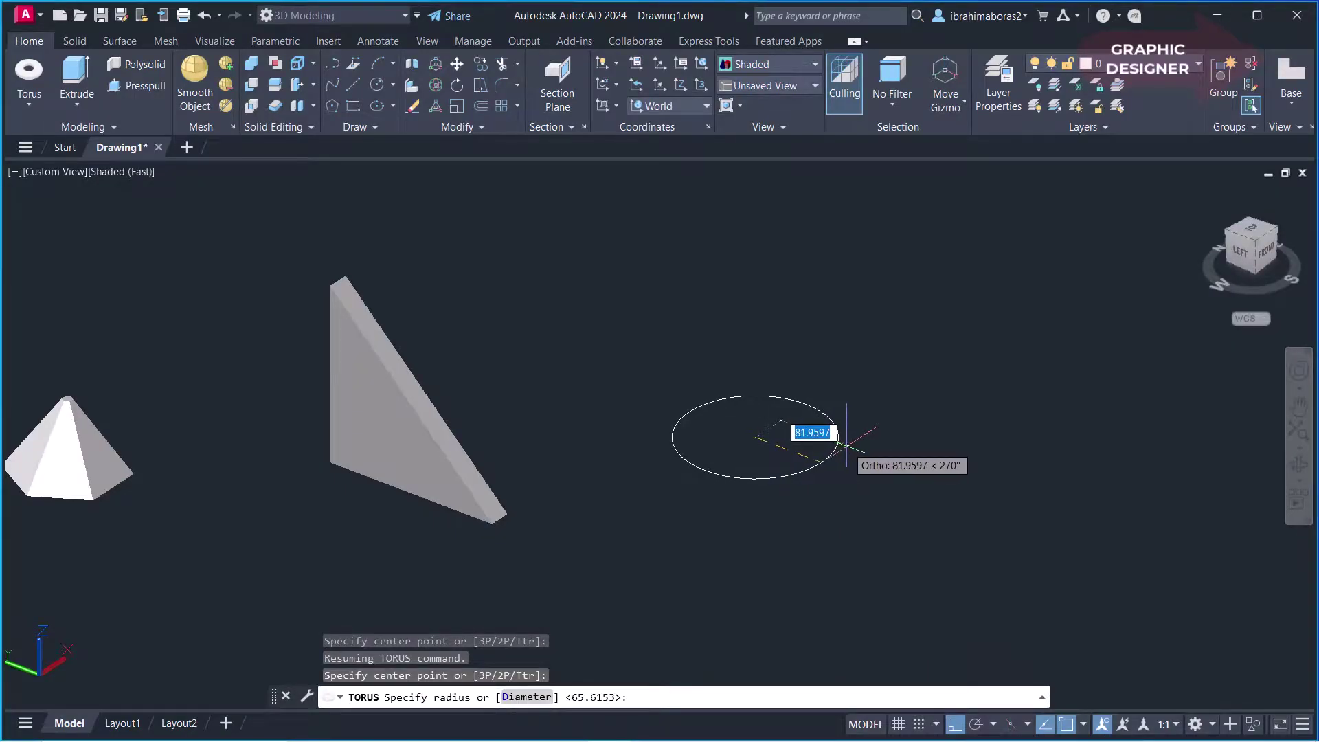
text(80)
key(Return)
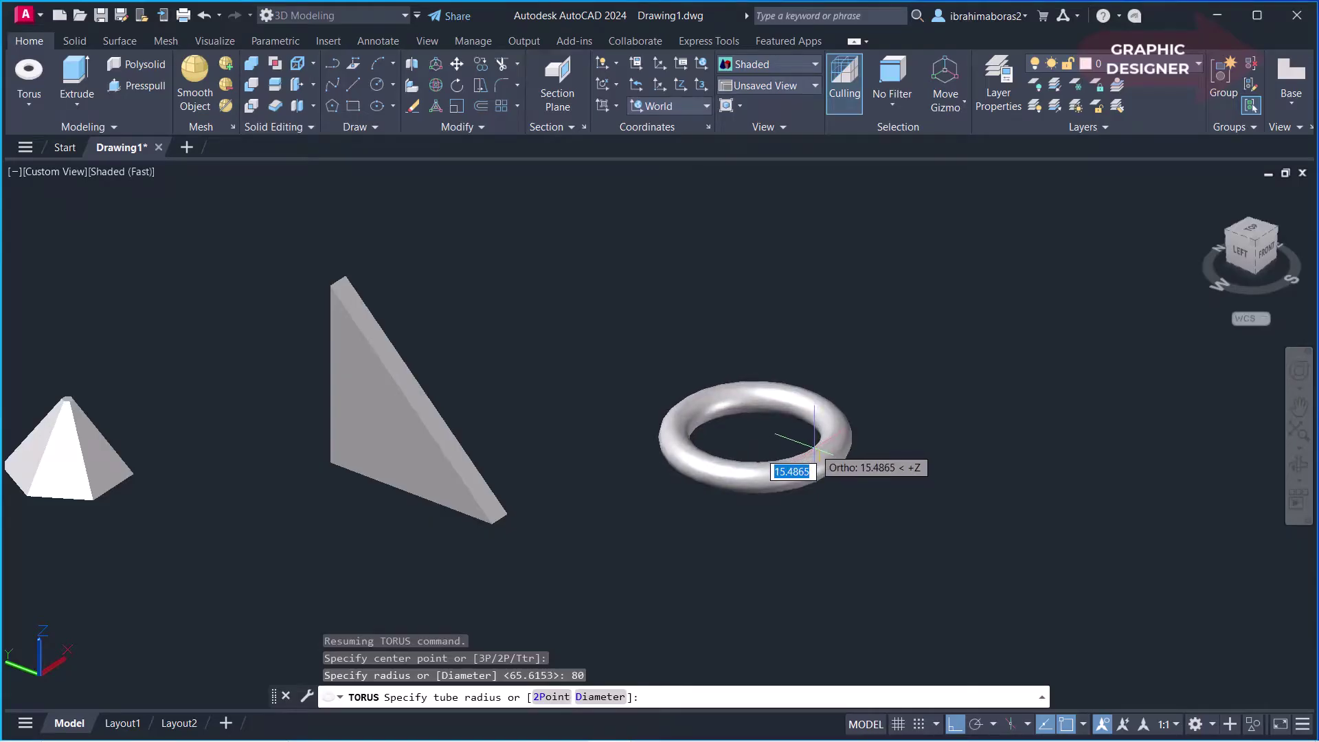
text(20)
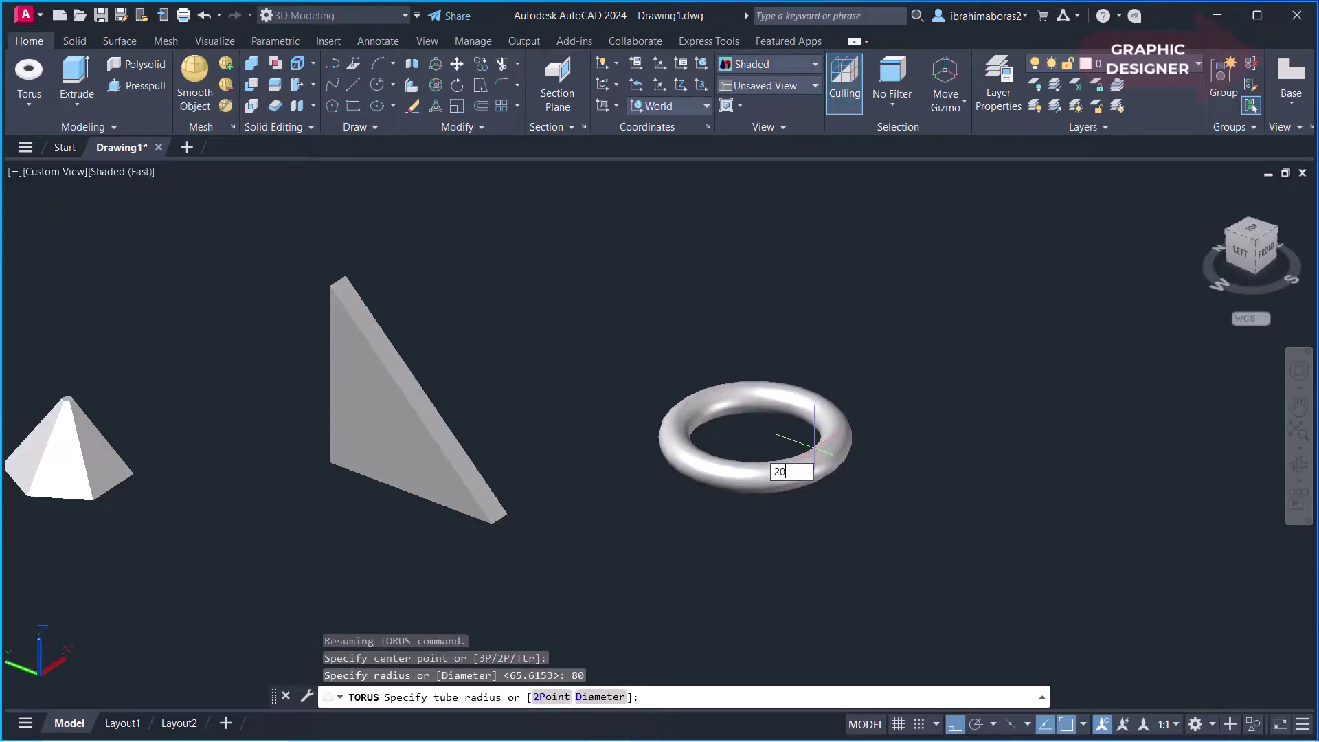
key(Return)
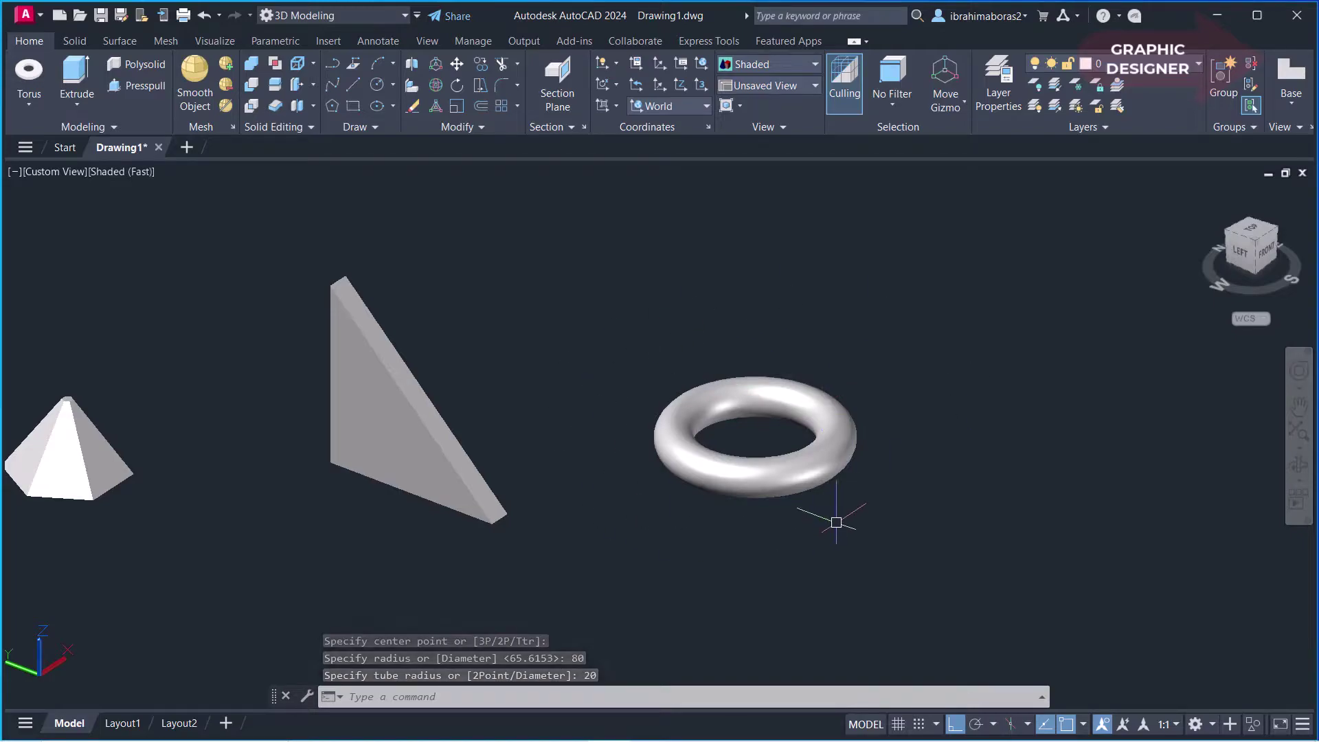
middle_click(842, 566)
middle_click(843, 565)
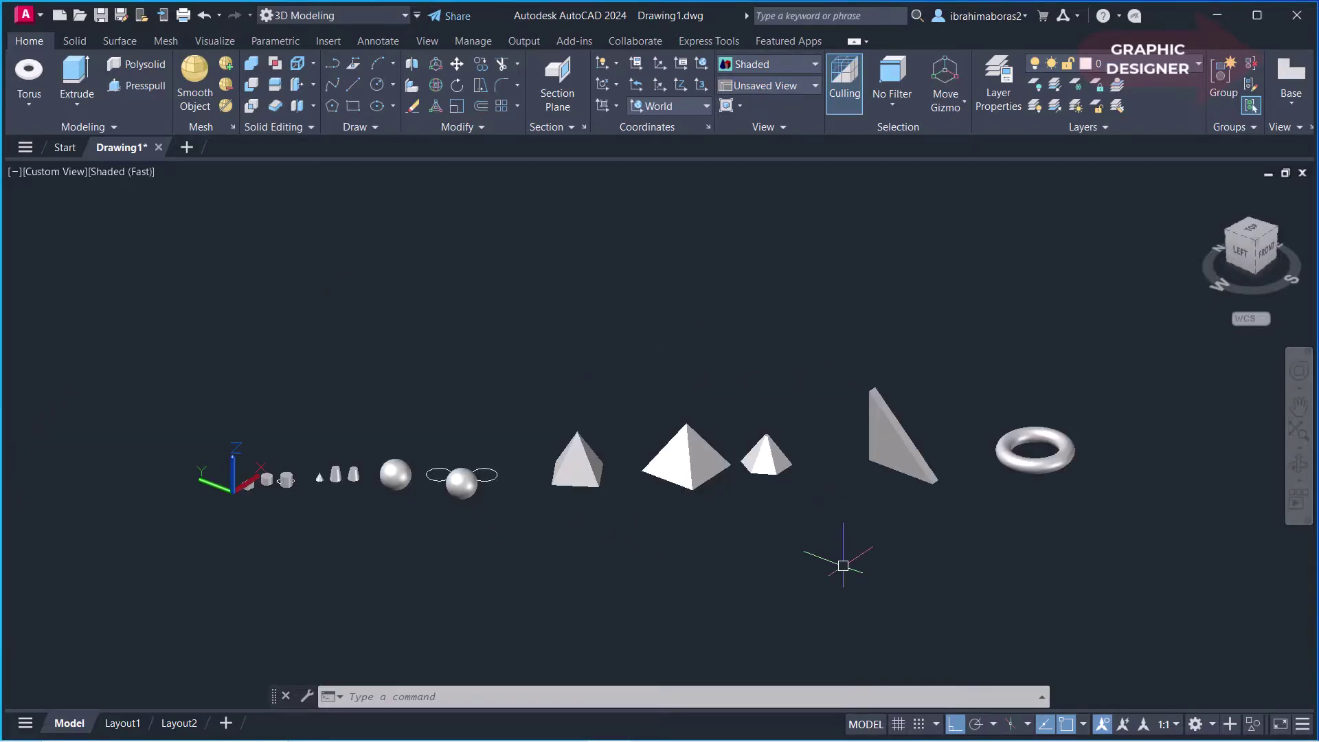